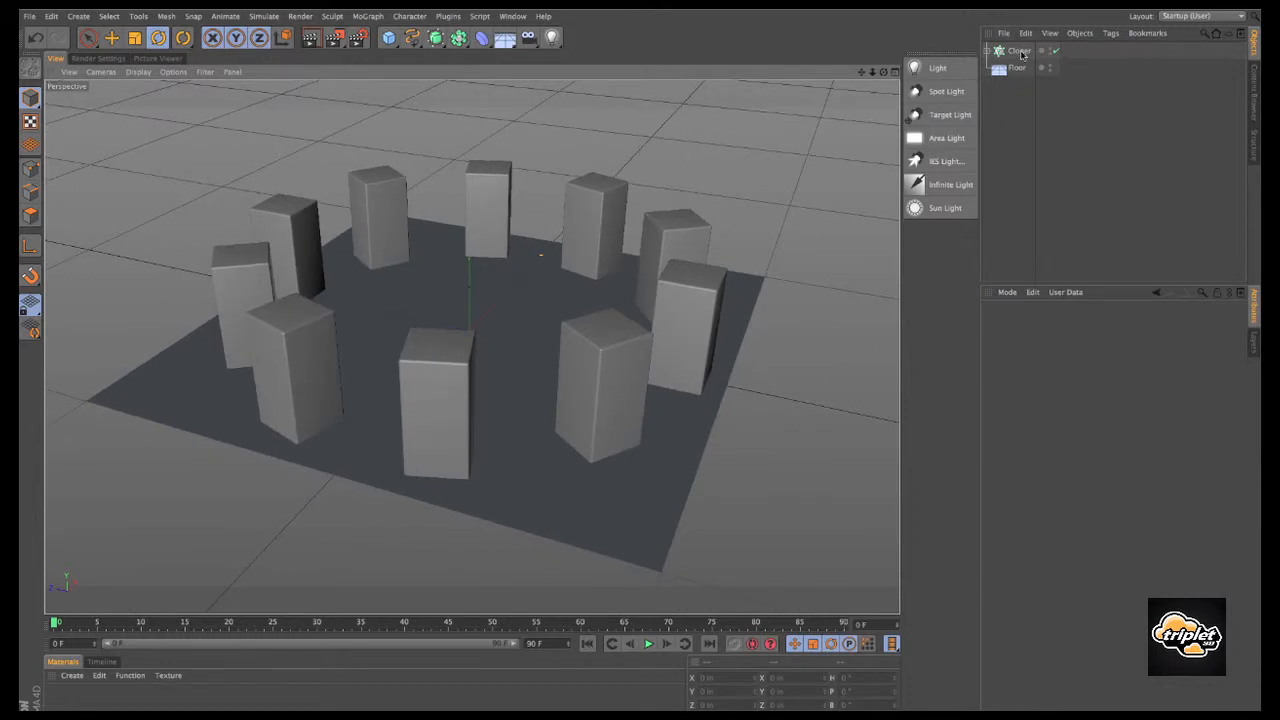
Step: Examine the settings of the radial Cloner and its child cube, and view the ring of cubes on the floor
click(1017, 68)
click(1017, 51)
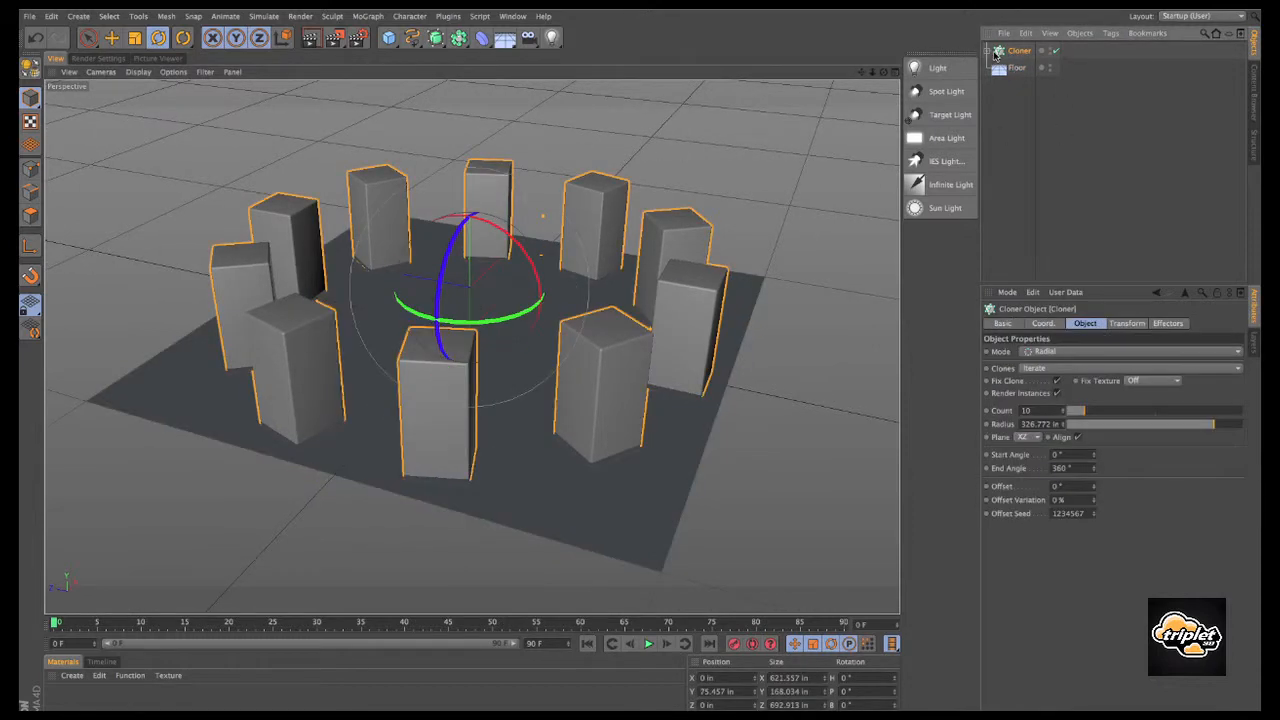
click(987, 51)
click(1026, 67)
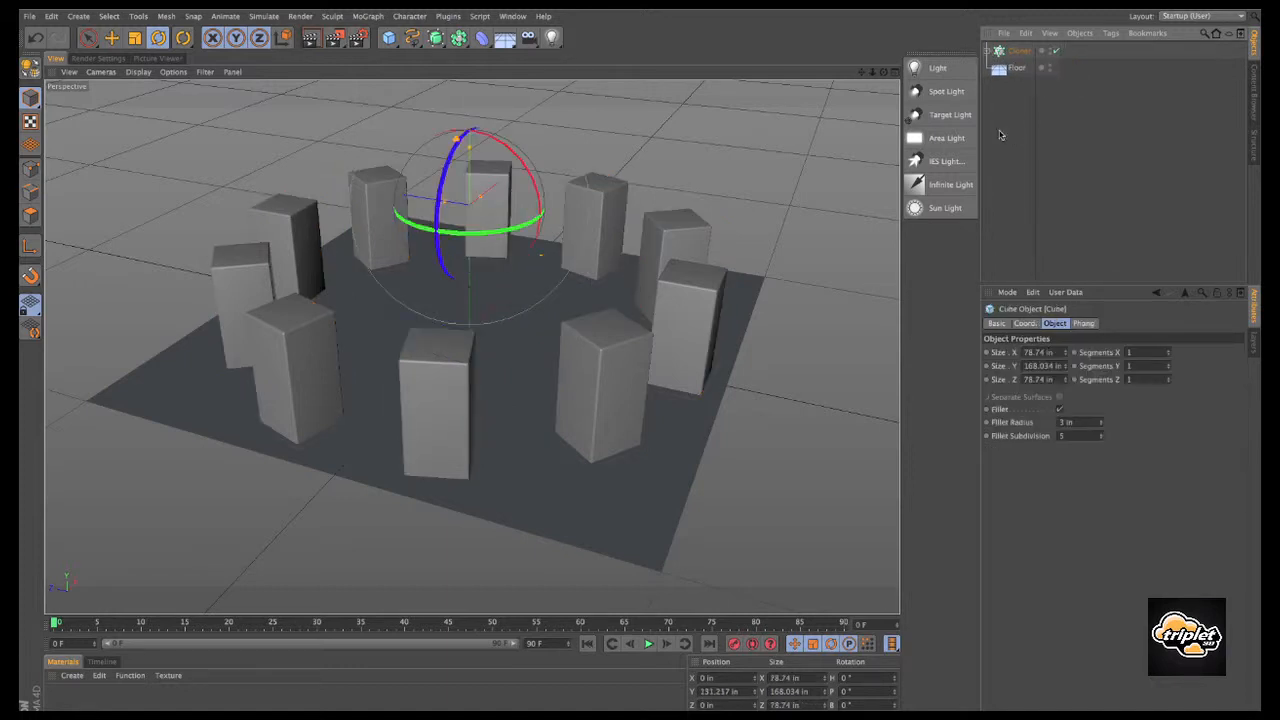
click(691, 202)
alt+drag(616, 173, 826, 110)
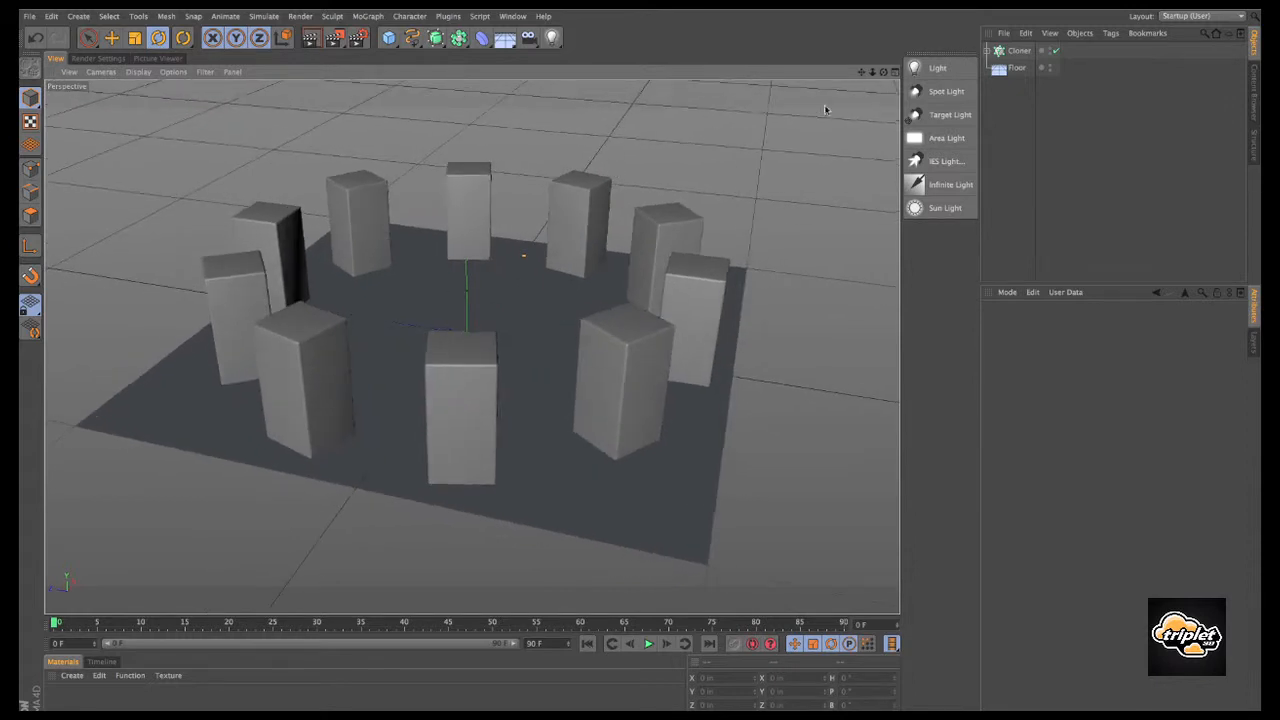
Step: Add an Omni light to the scene and raise it above the ring of cubes to about 273 in on Y
click(934, 68)
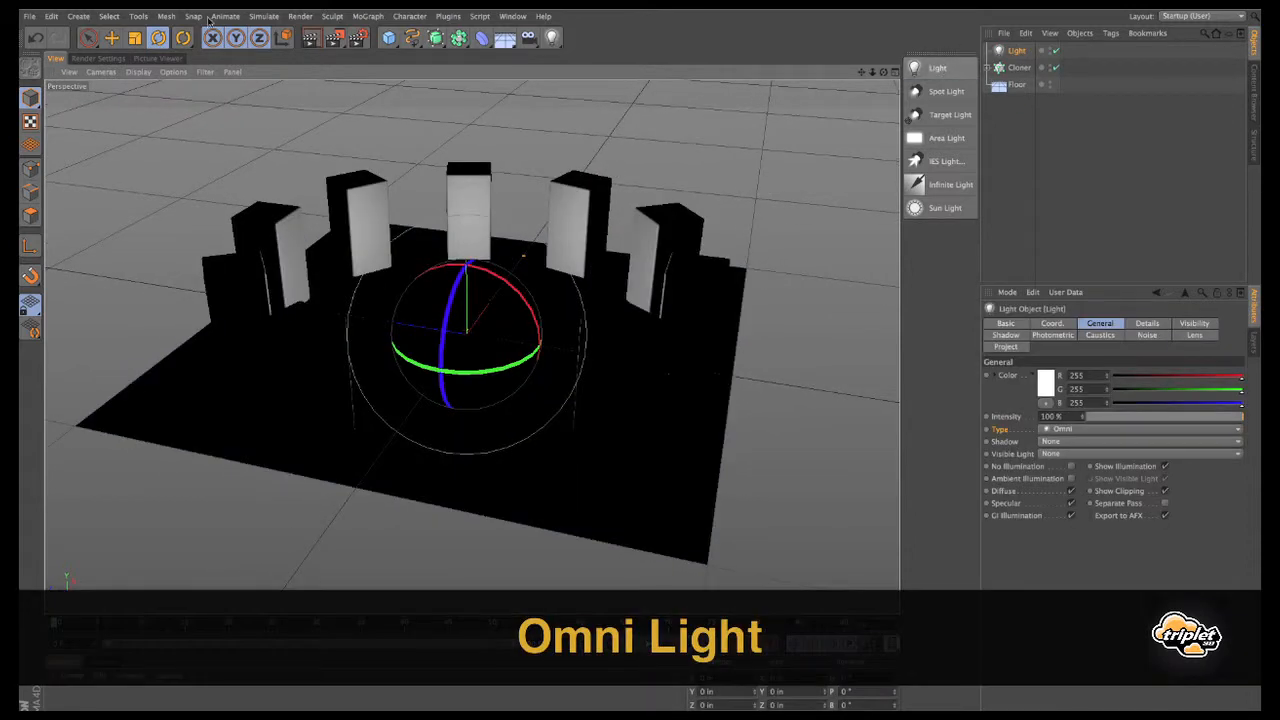
click(111, 37)
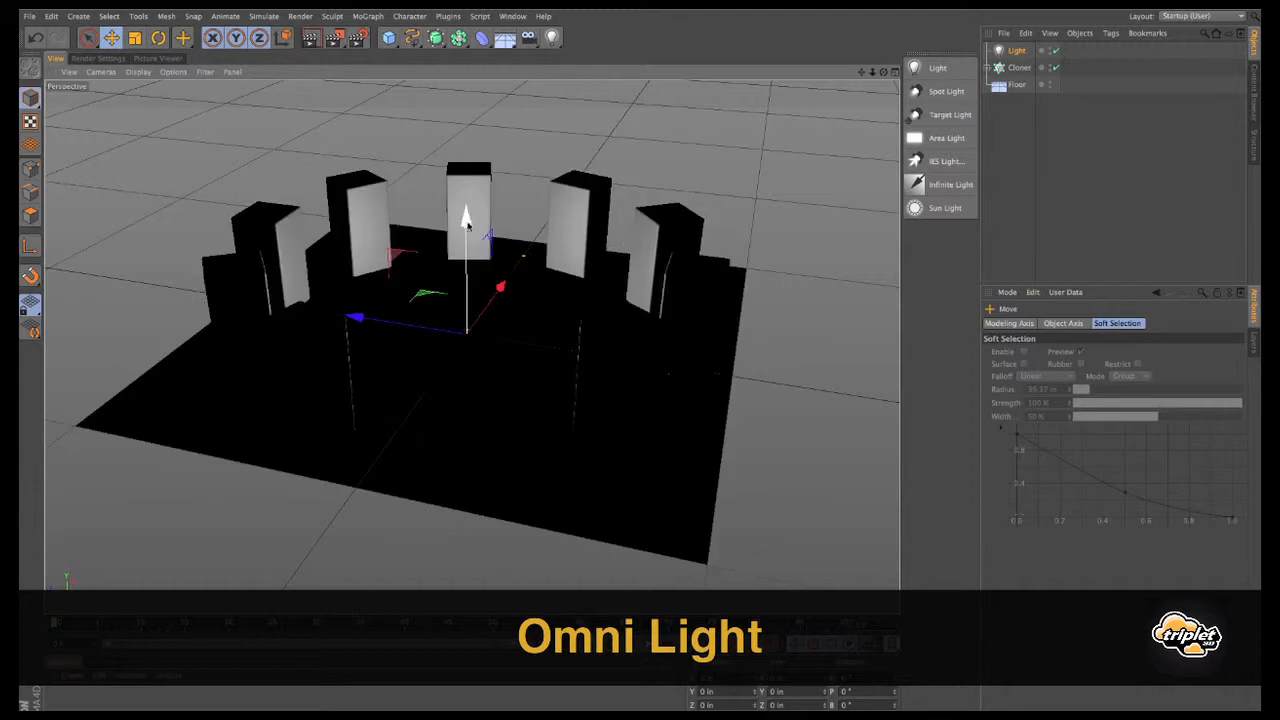
drag(466, 217, 466, 50)
alt+drag(478, 338, 545, 280)
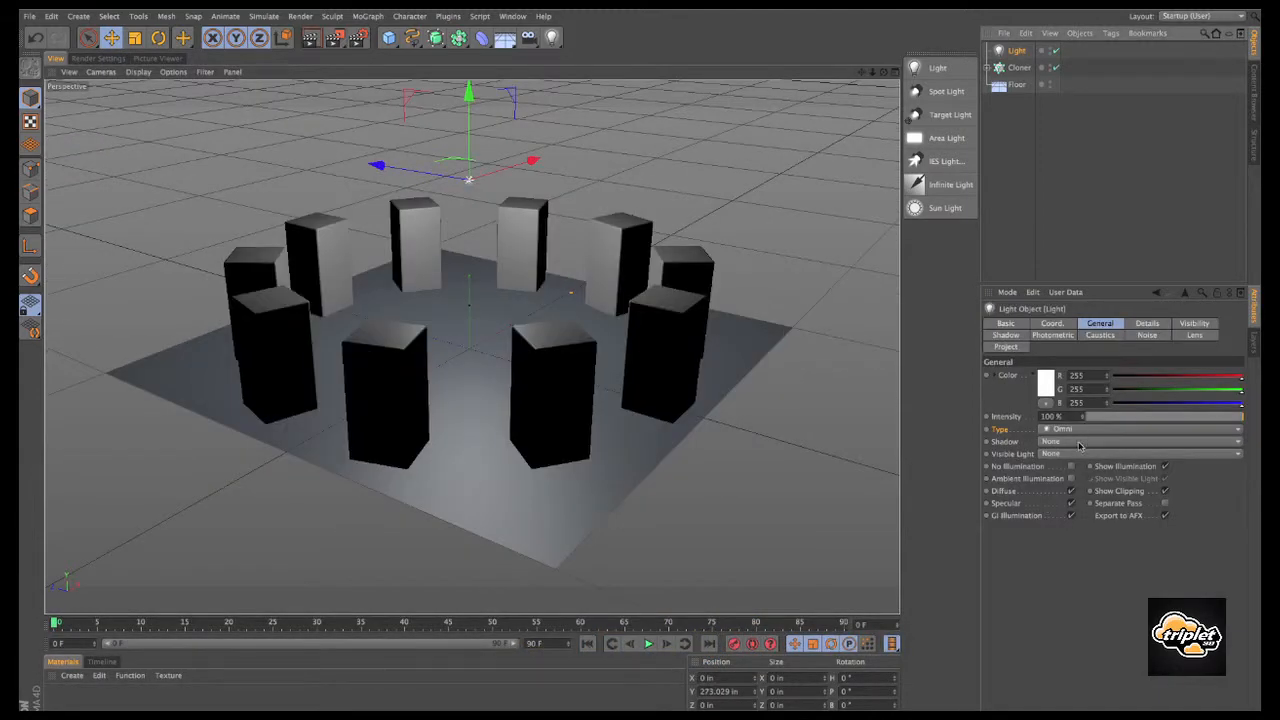
Step: Set the Omni light's shadow to Shadow Maps (Soft) and render the scene to the Picture Viewer
click(1079, 445)
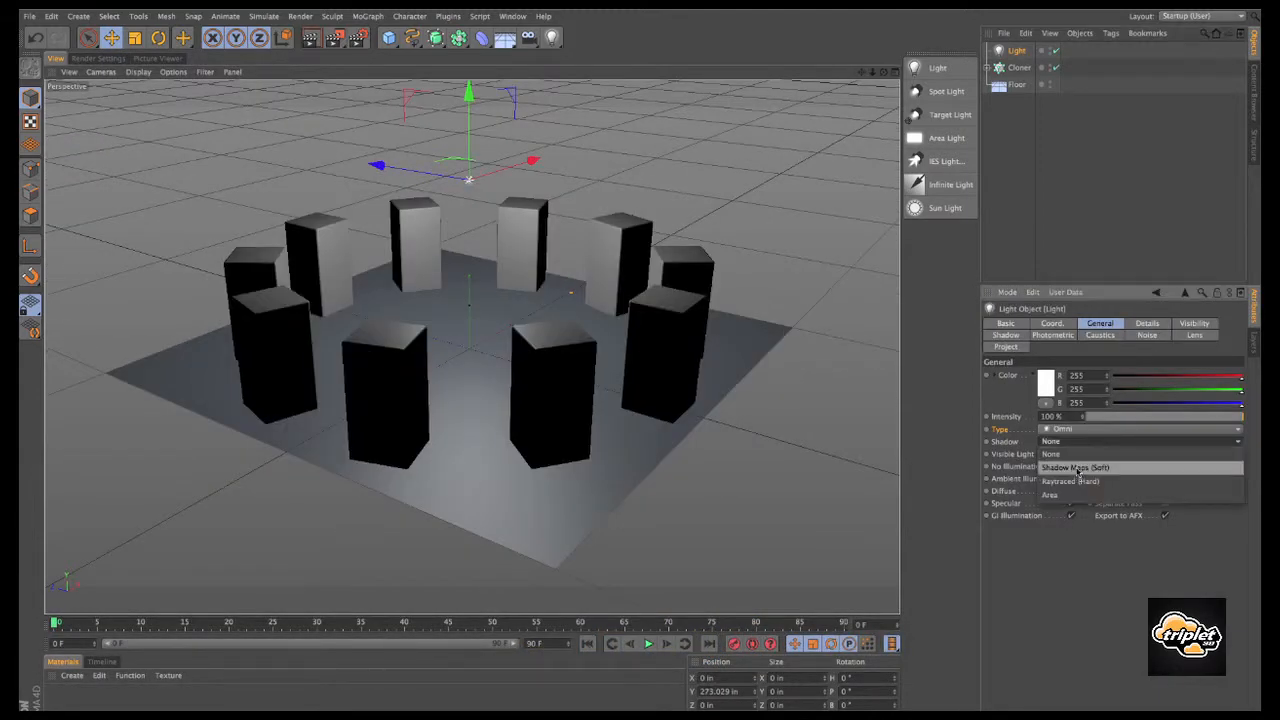
click(1079, 472)
click(334, 38)
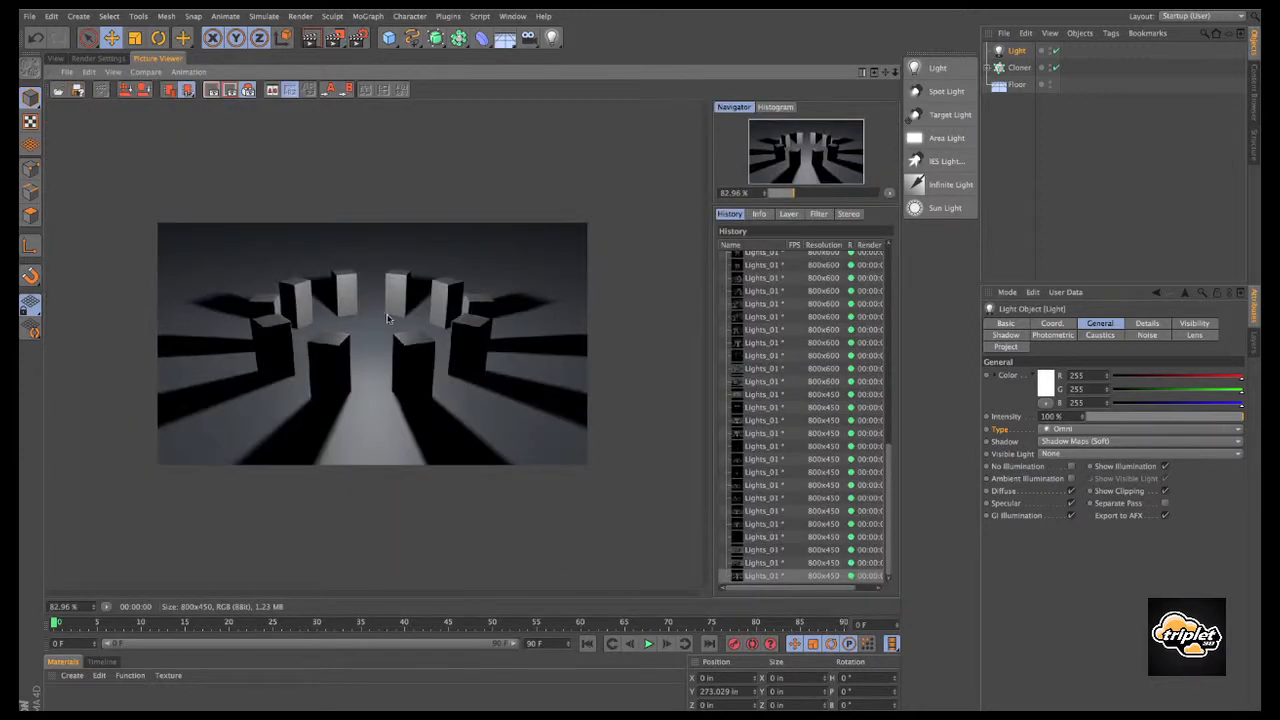
scroll(383, 315, up, 3)
scroll(350, 278, down, 3)
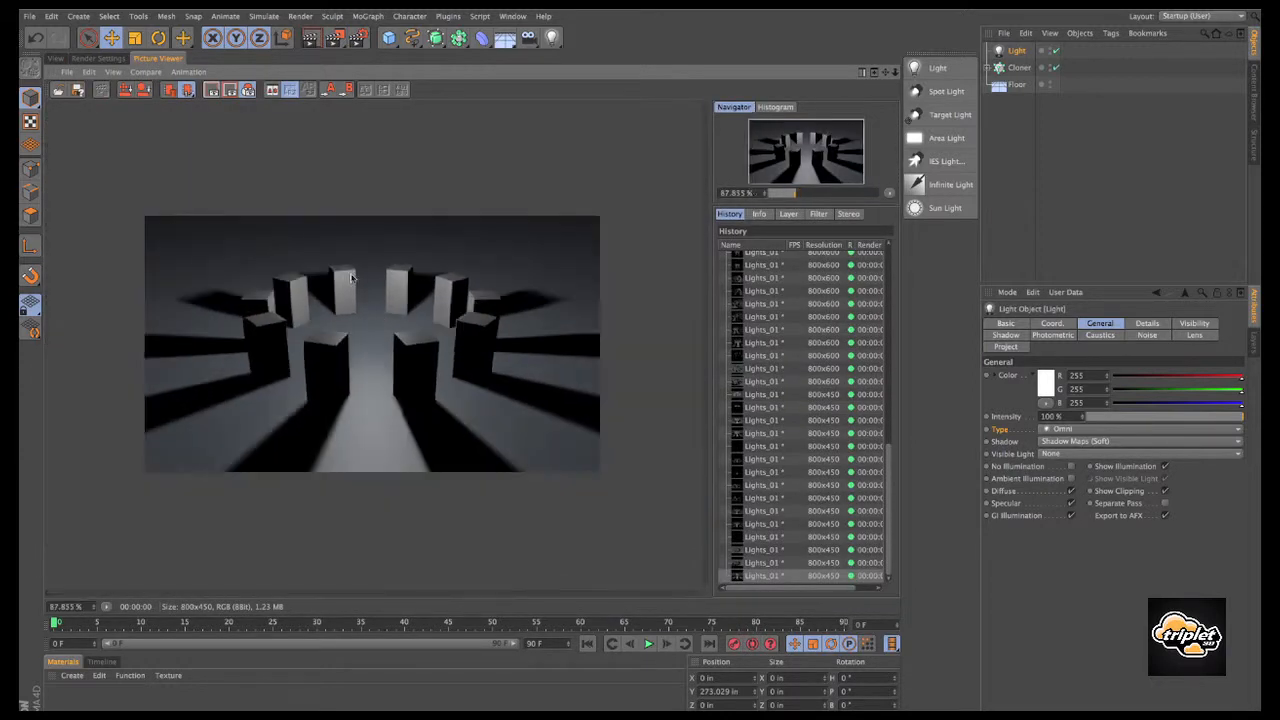
scroll(362, 303, up, 1)
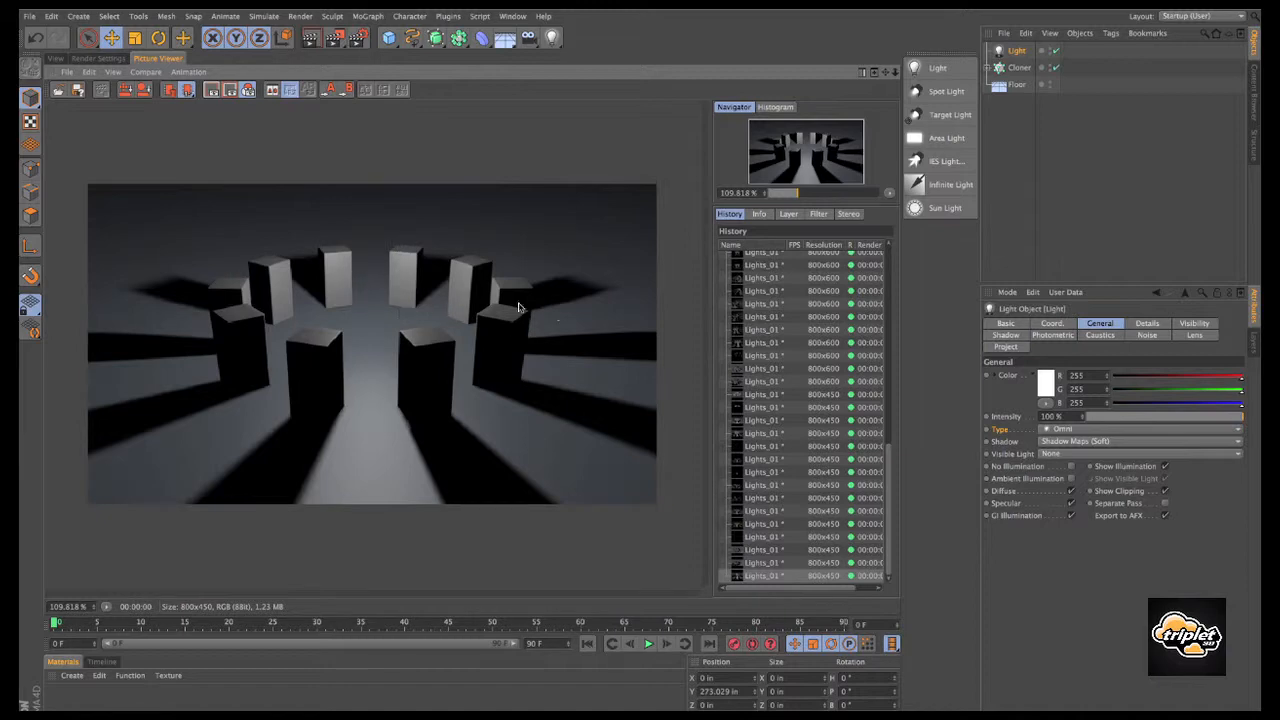
click(57, 58)
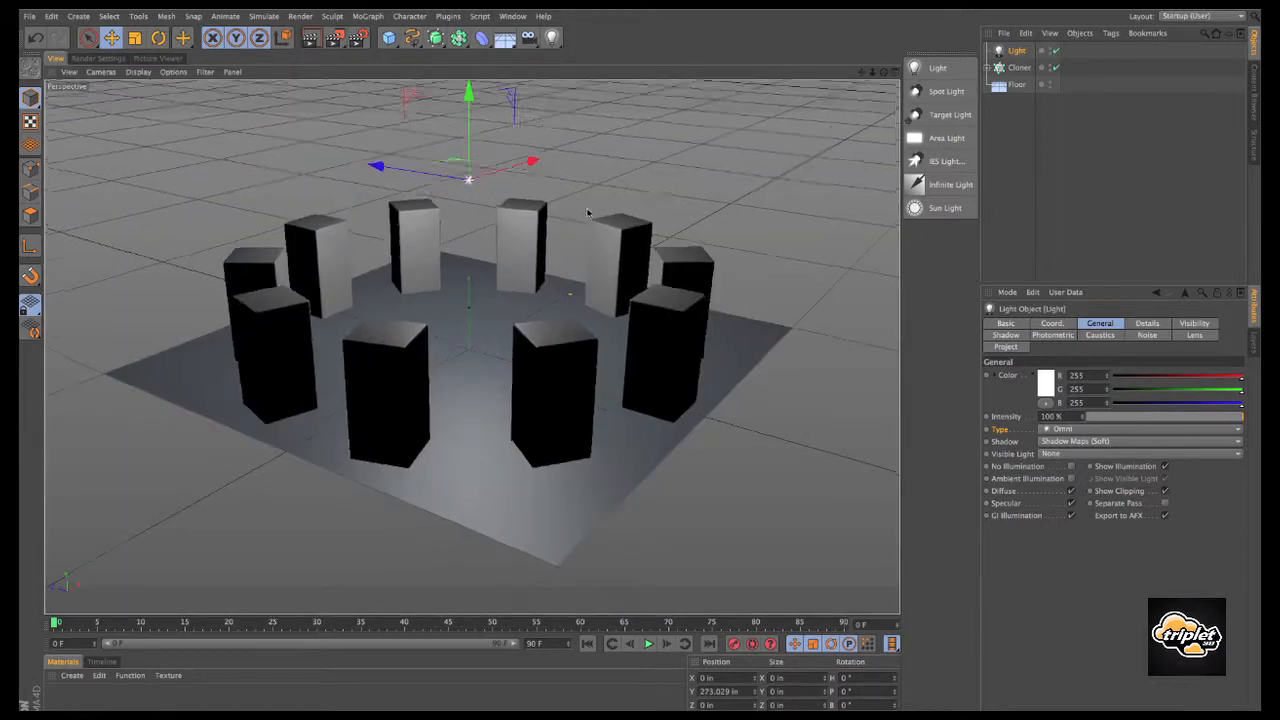
Step: Move the Omni light outside the ring to about 368 in on X and render the scene again
mouse_move(591, 214)
alt+mouse_down()
mouse_move(563, 163)
mouse_move(670, 150)
alt+mouse_up()
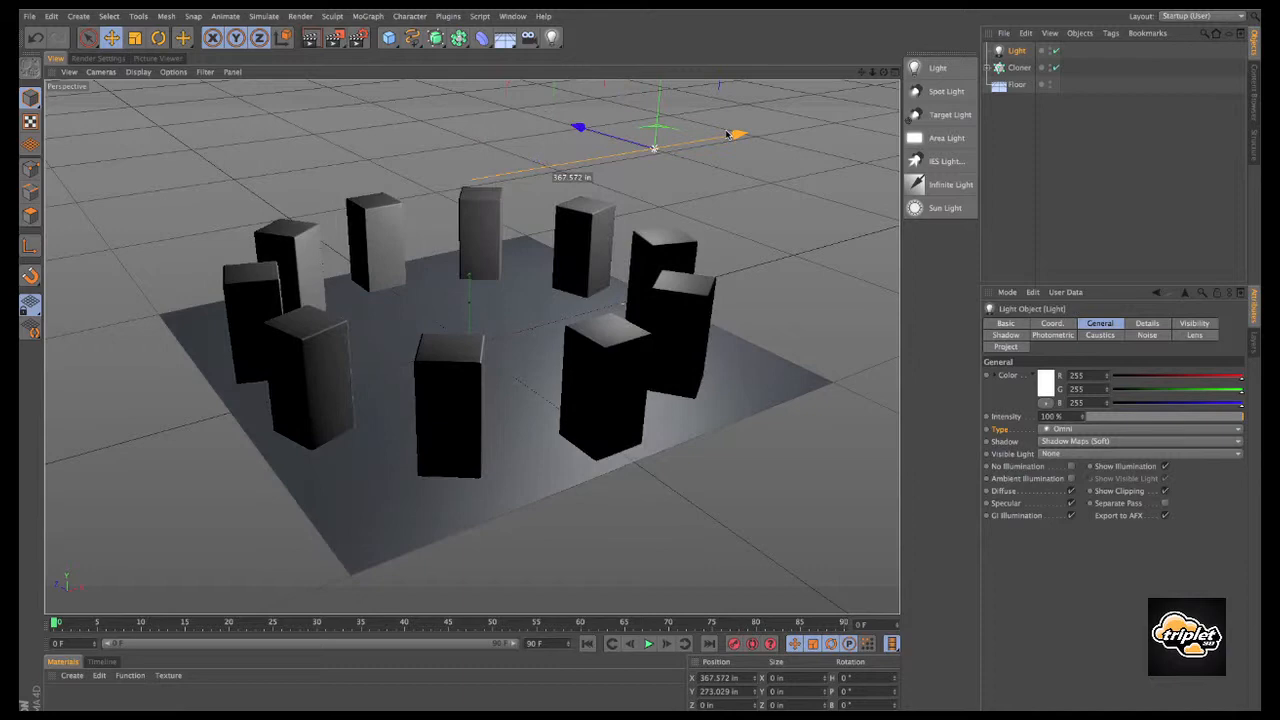
click(334, 38)
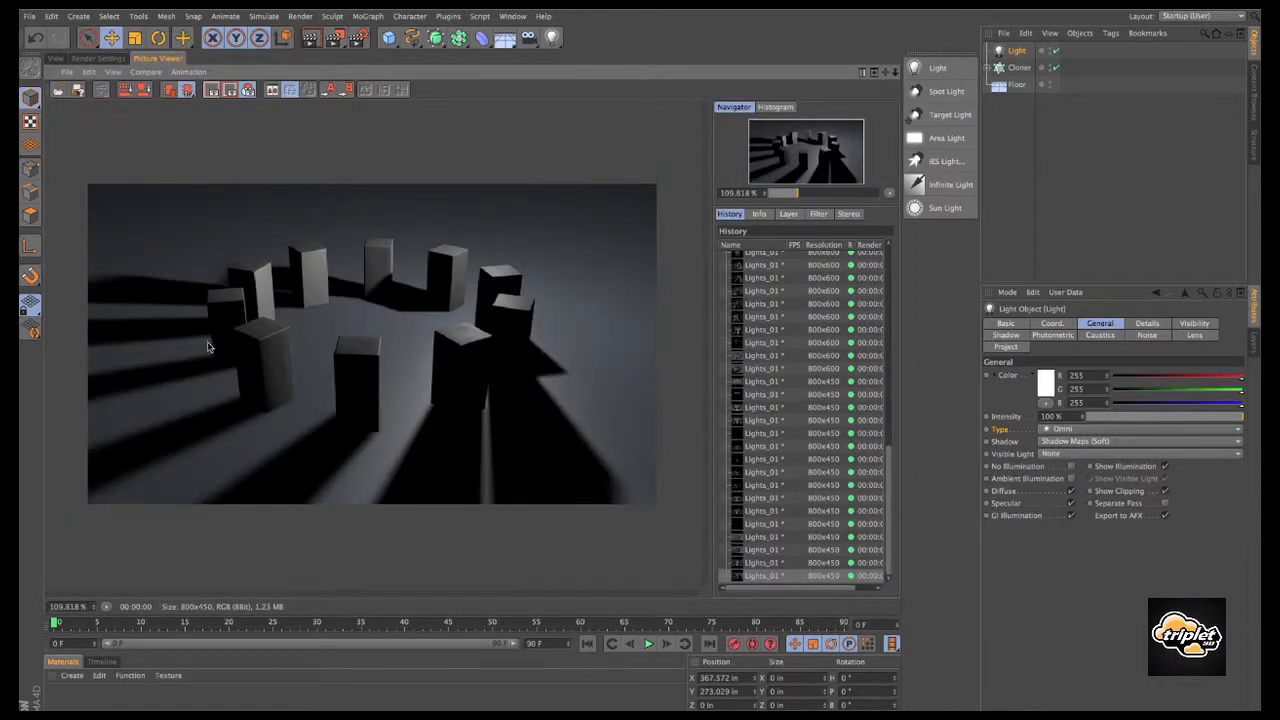
click(55, 58)
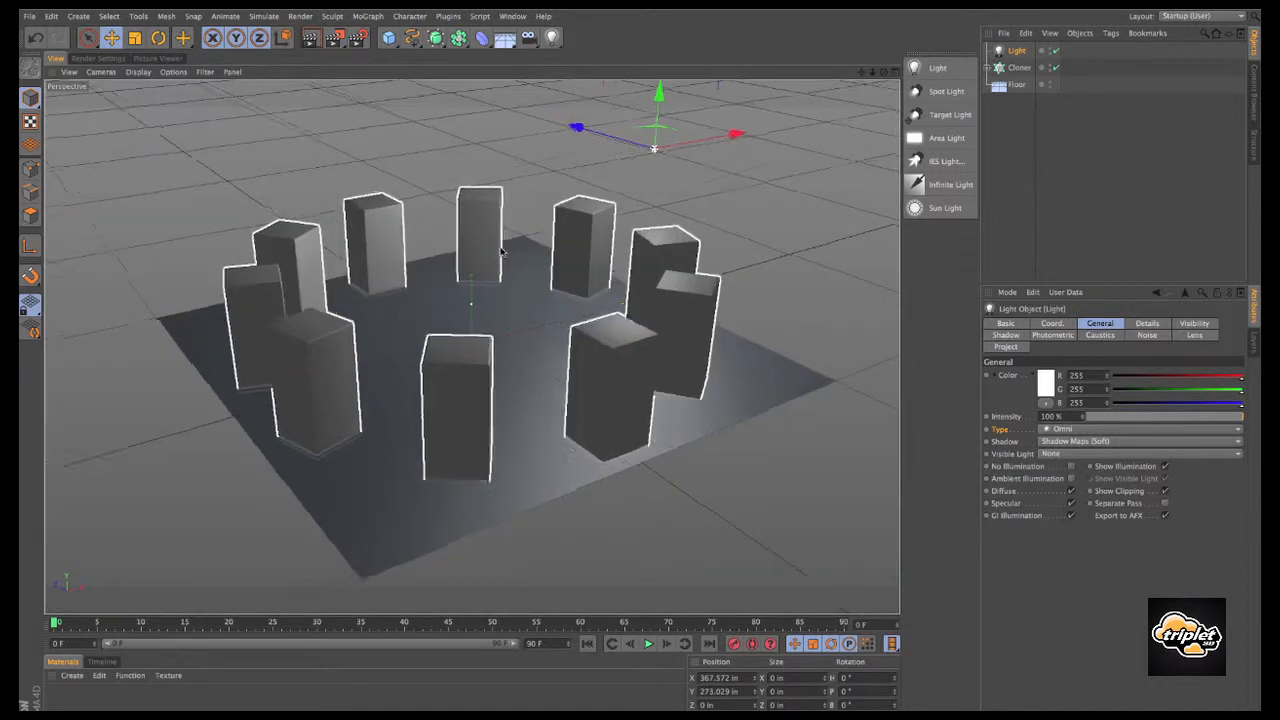
Step: Move the Omni light back over the ring to about 38 in on X, and delete it from the scene
drag(745, 135, 575, 153)
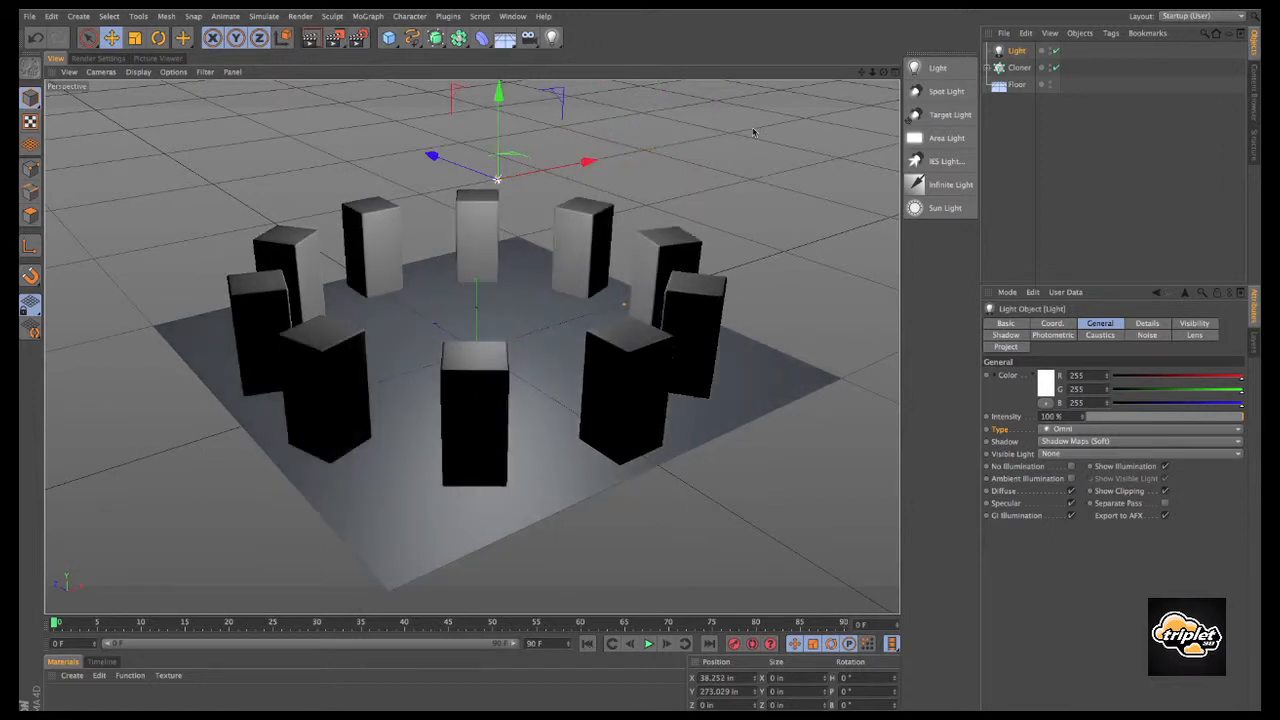
click(1017, 51)
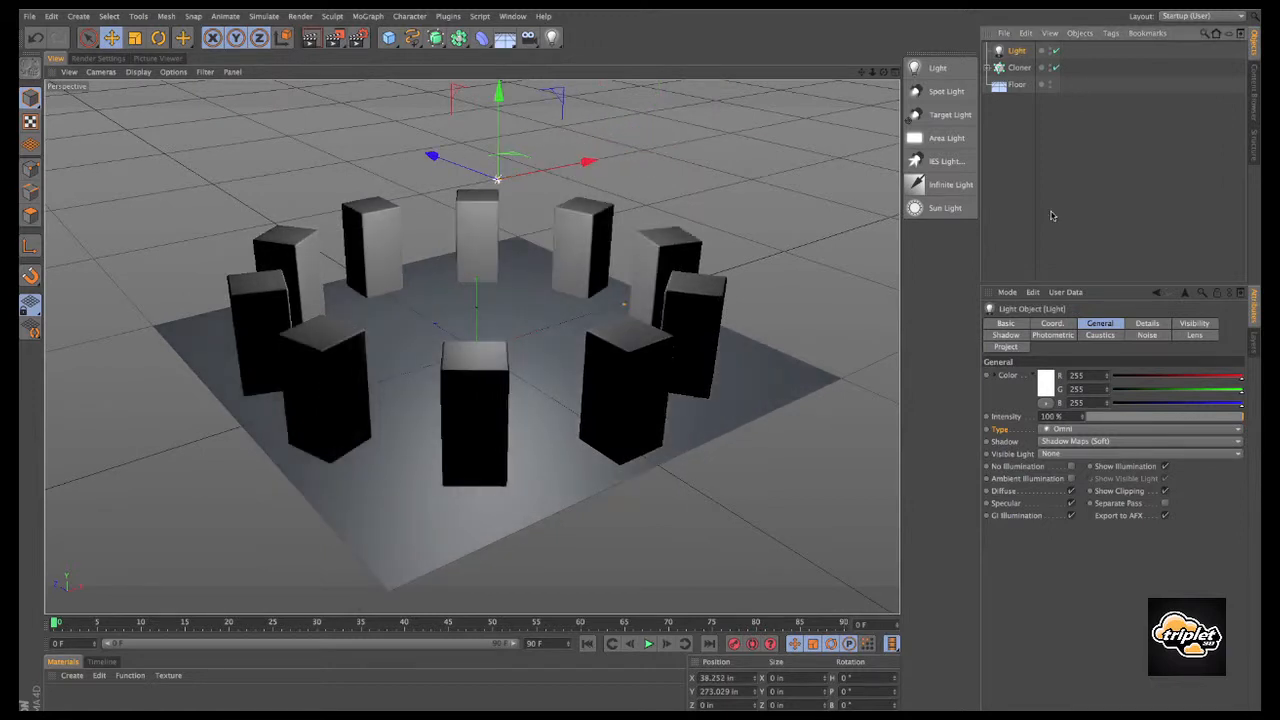
key(Delete)
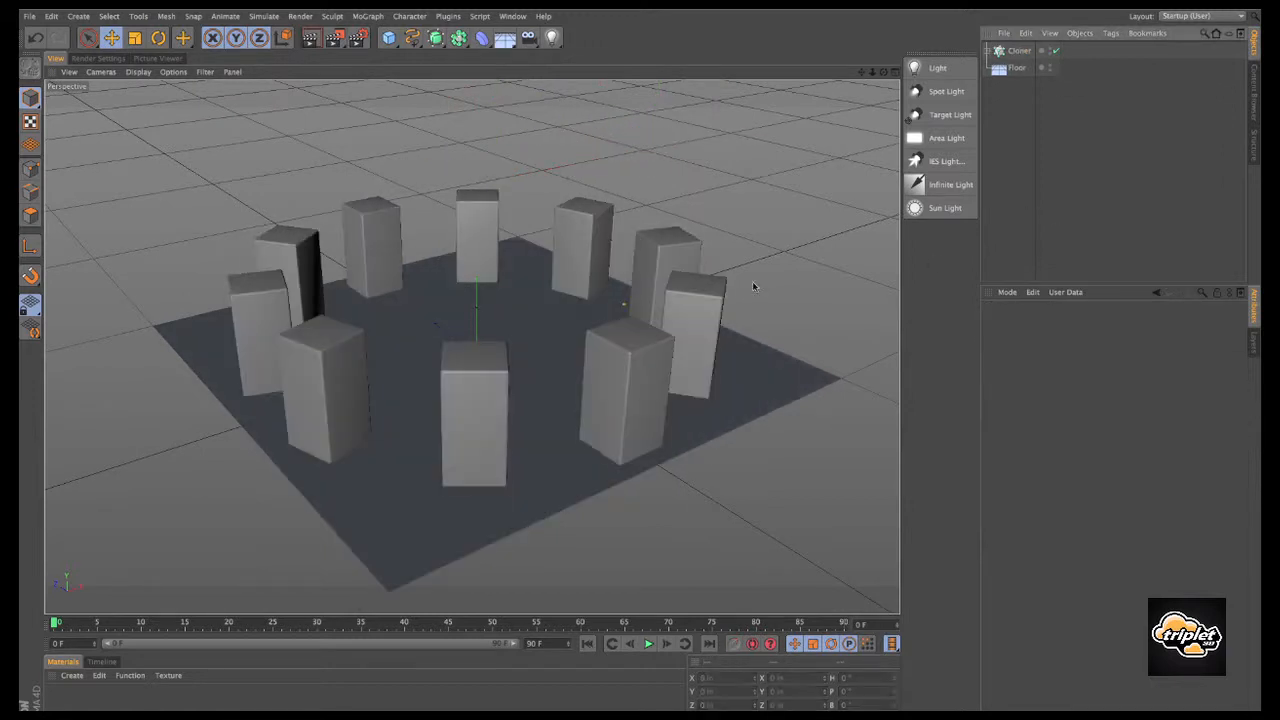
Step: Add a Spot light raised to about 87 in on Y and render it to the Picture Viewer
alt+drag(752, 281, 560, 215)
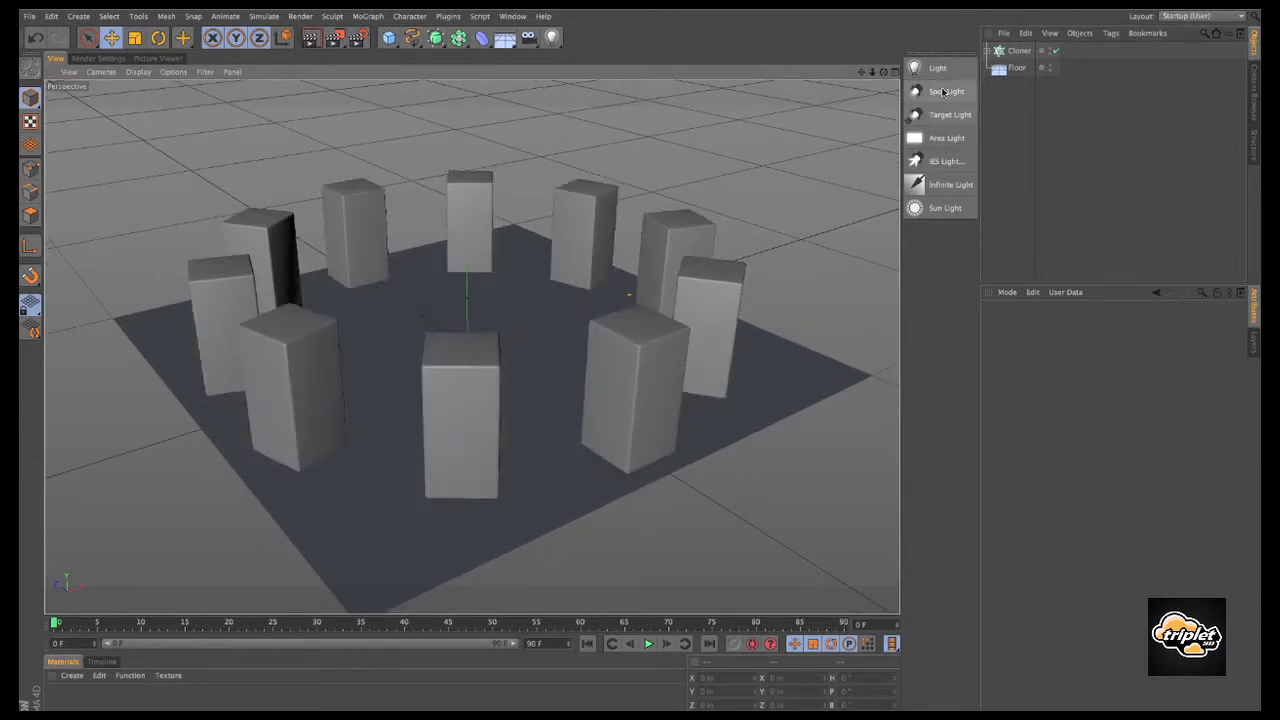
click(943, 92)
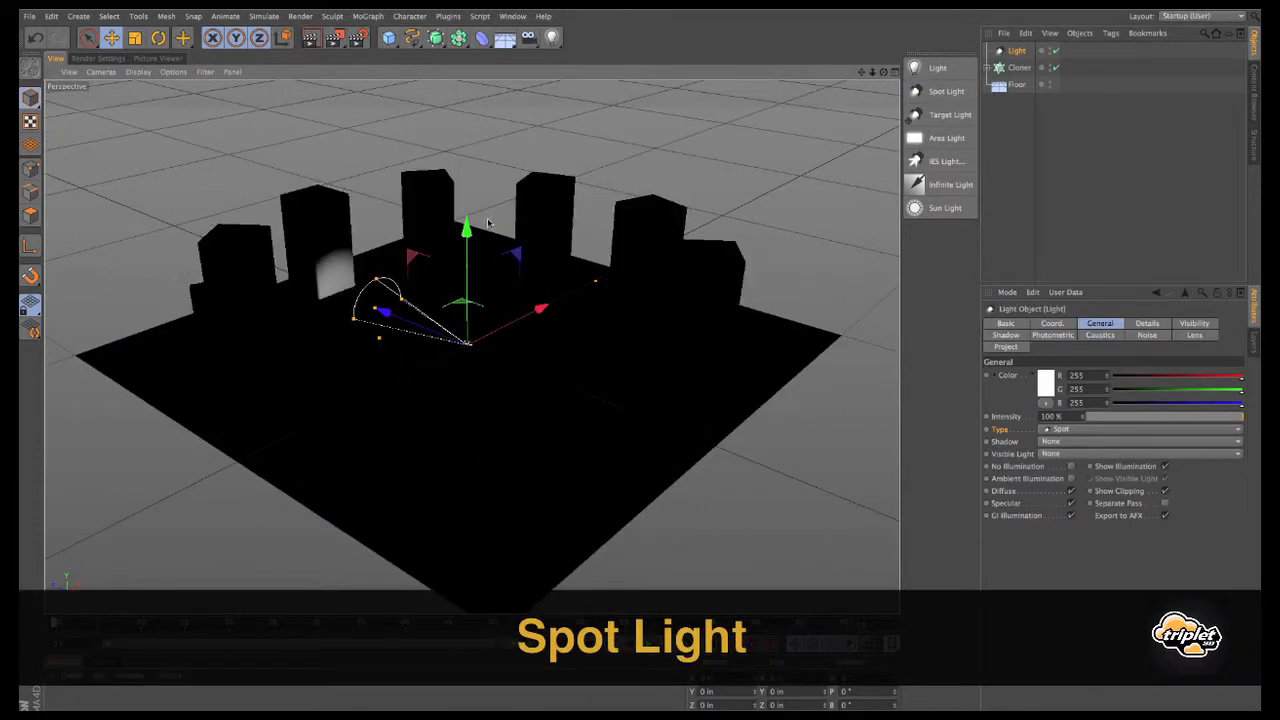
drag(488, 222, 488, 172)
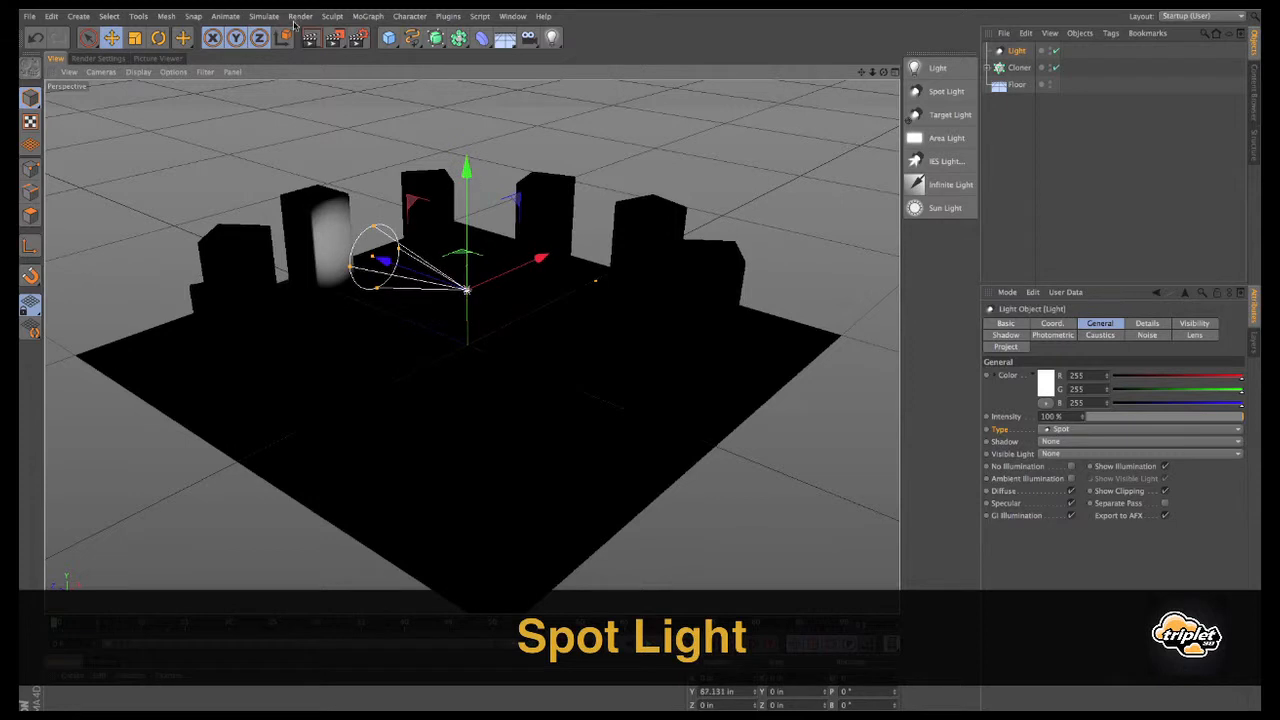
click(334, 37)
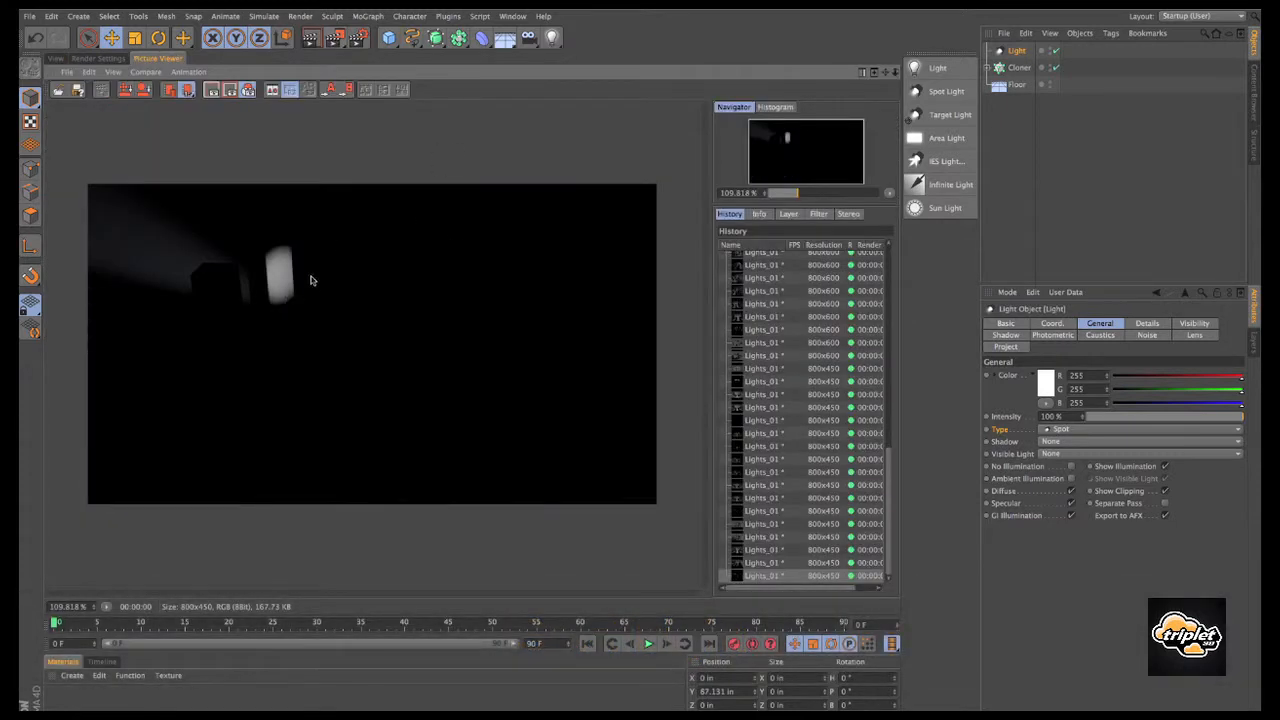
click(57, 58)
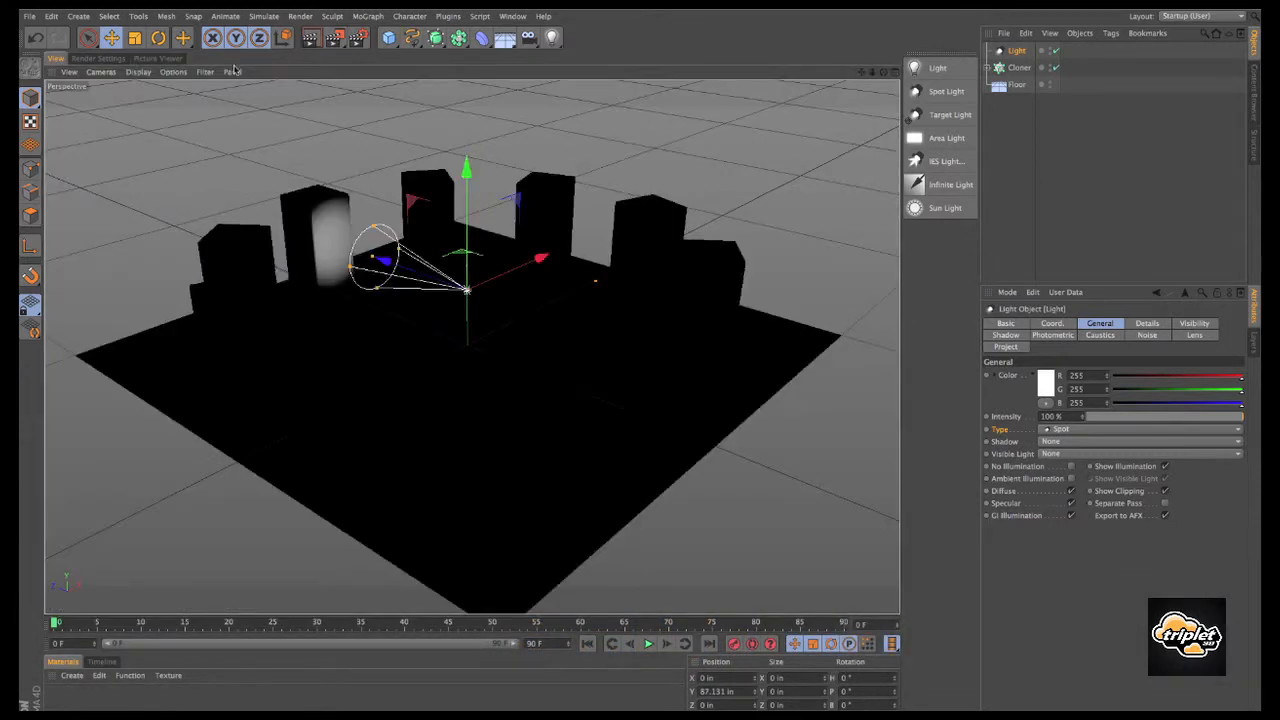
Step: Rotate the Spot light to a pitch of -90° so it points down, and raise it to about 386 in on Y
click(158, 37)
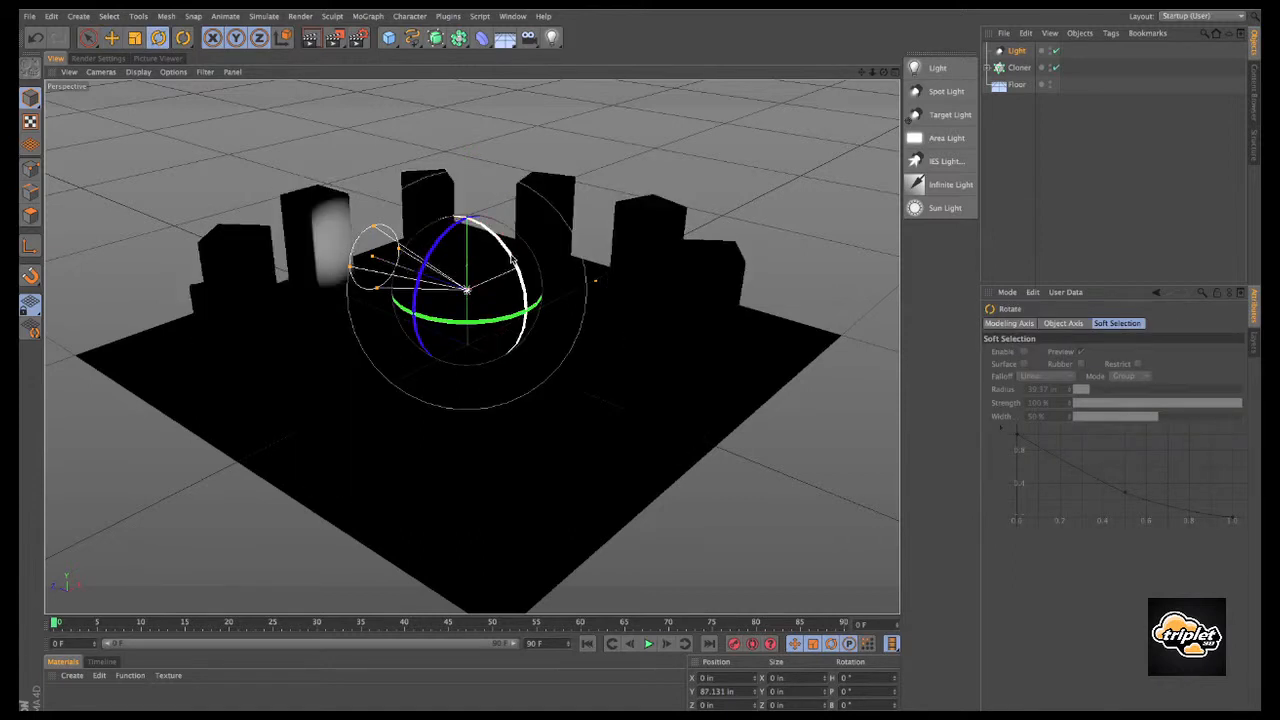
drag(513, 258, 392, 160)
click(111, 37)
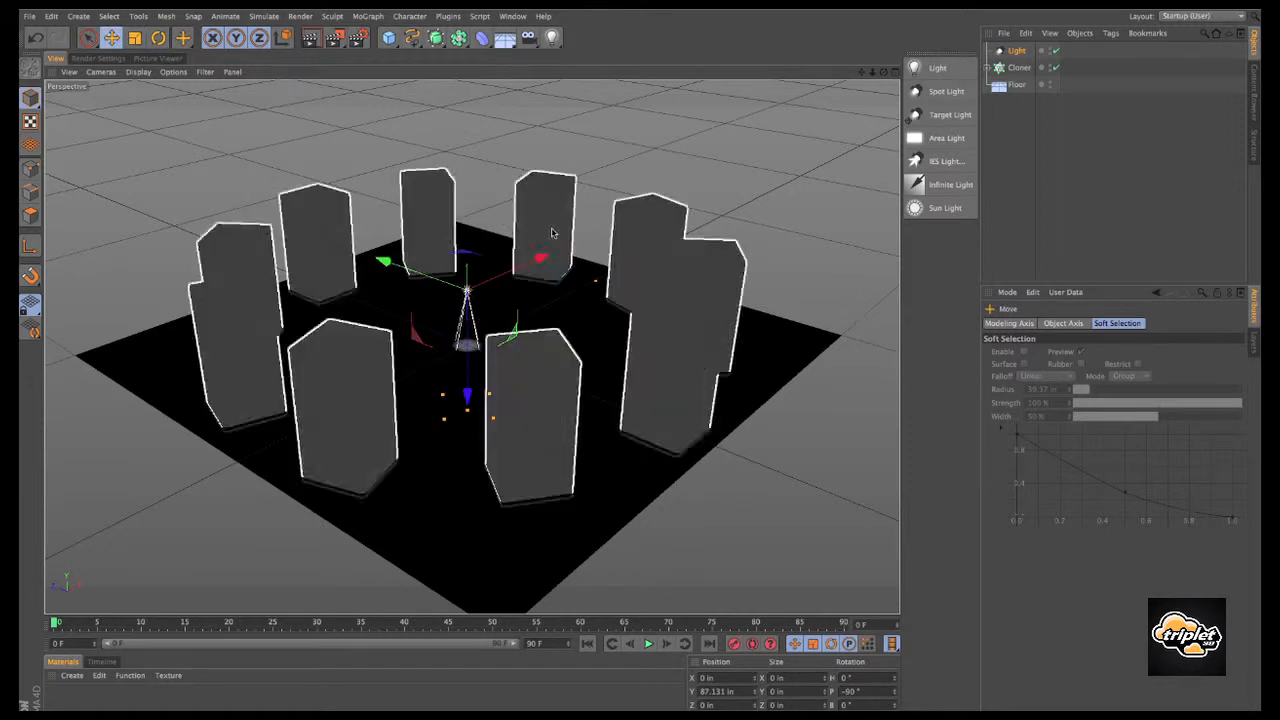
drag(467, 396, 467, 190)
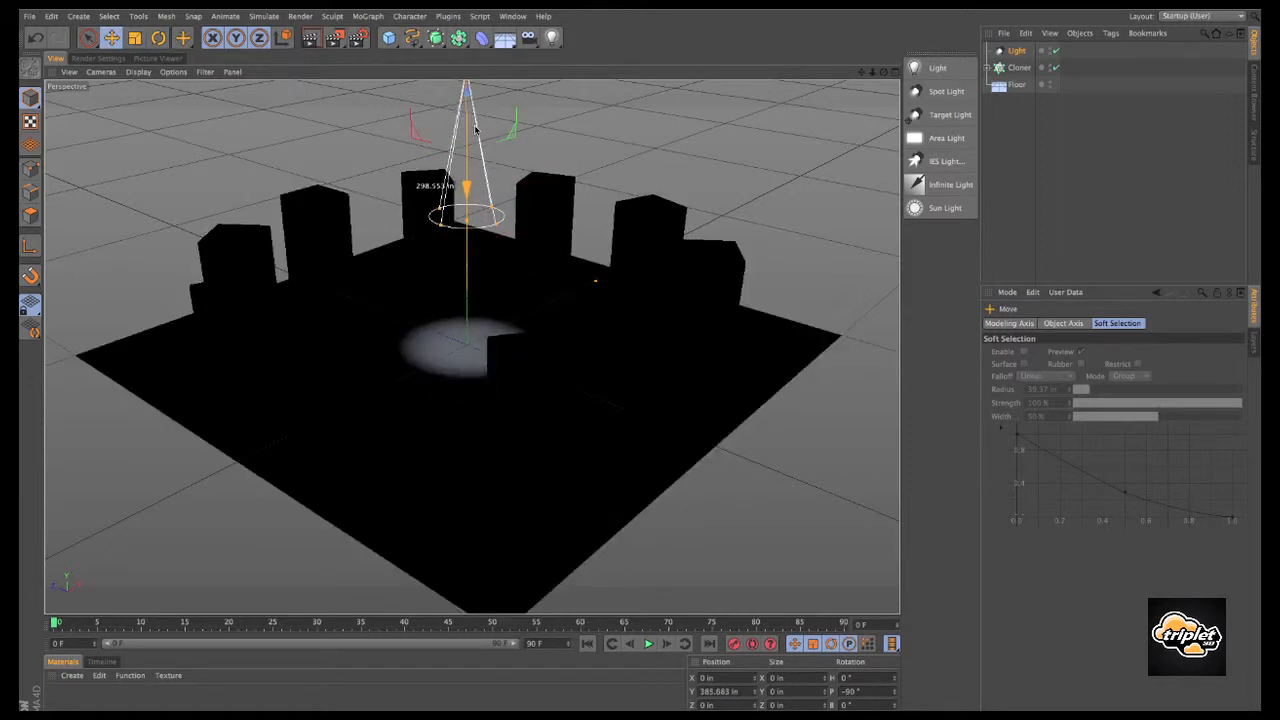
Step: Render the downward-pointing Spot light to the Picture Viewer and return to the 3D view
alt+drag(558, 178, 537, 191)
click(336, 37)
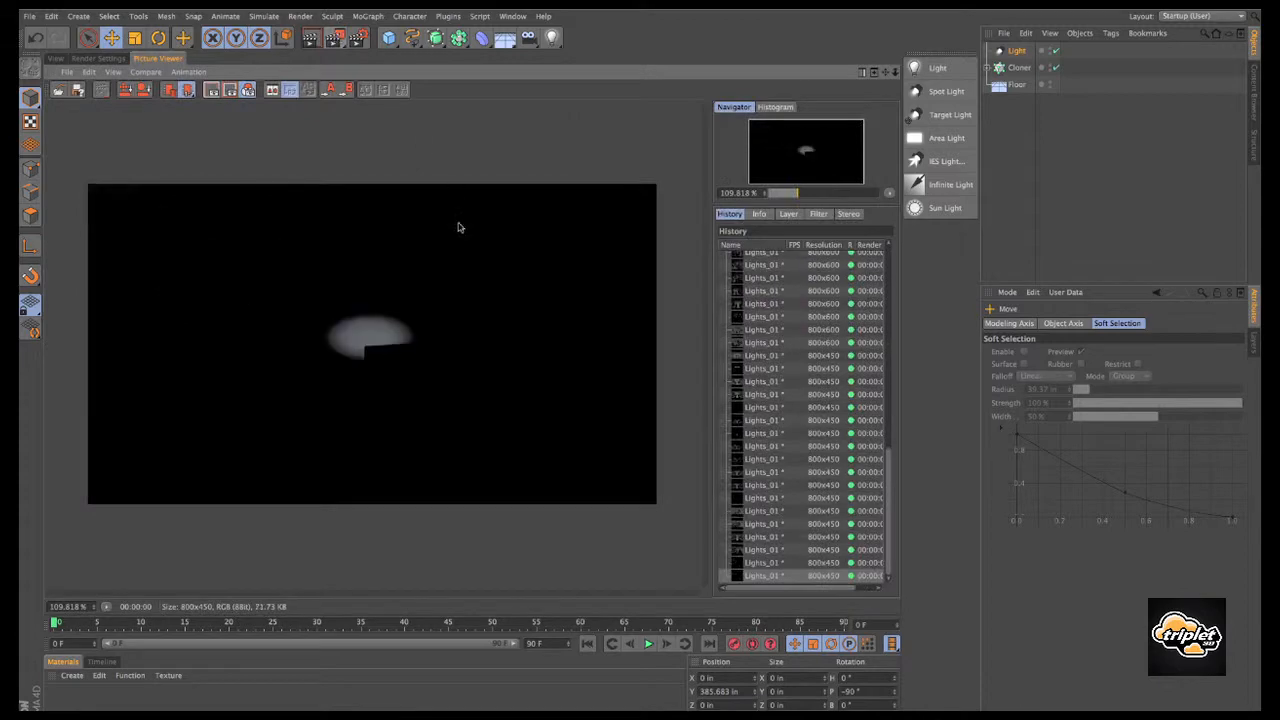
click(56, 58)
Step: Widen the Spot light's cone with its handles so the light circle covers more of the floor
scroll(657, 205, up, 5)
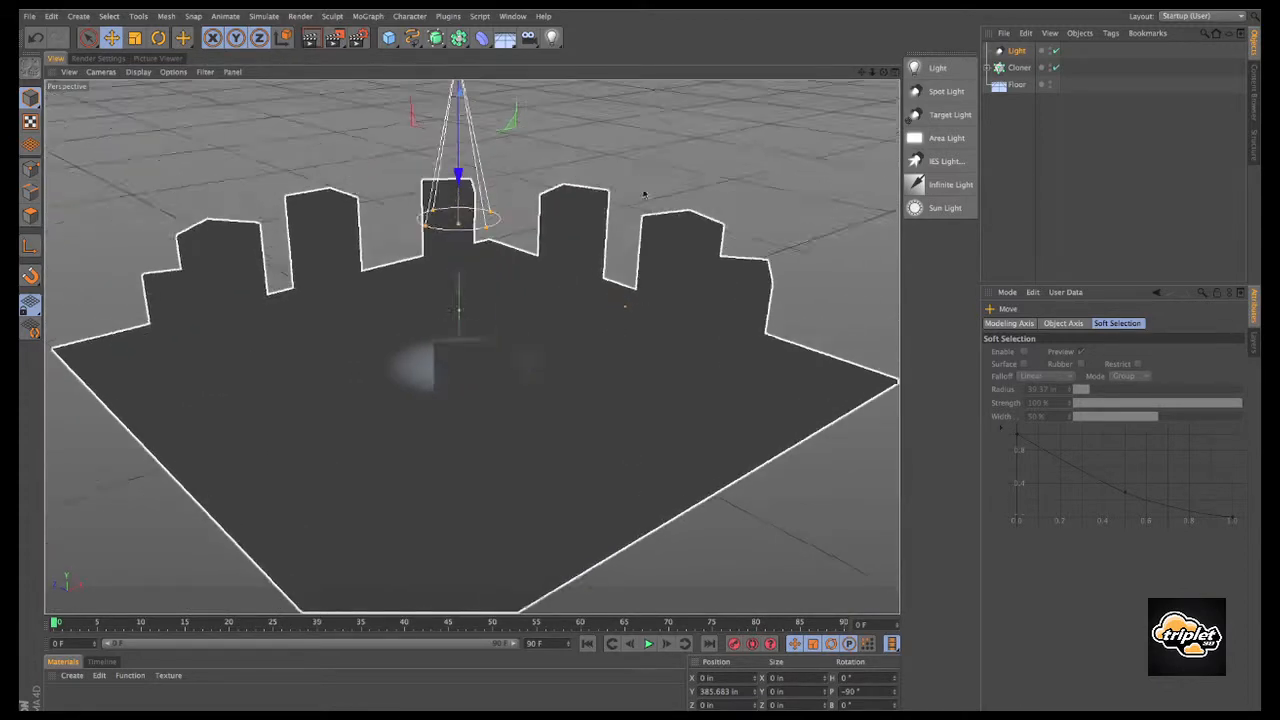
click(666, 163)
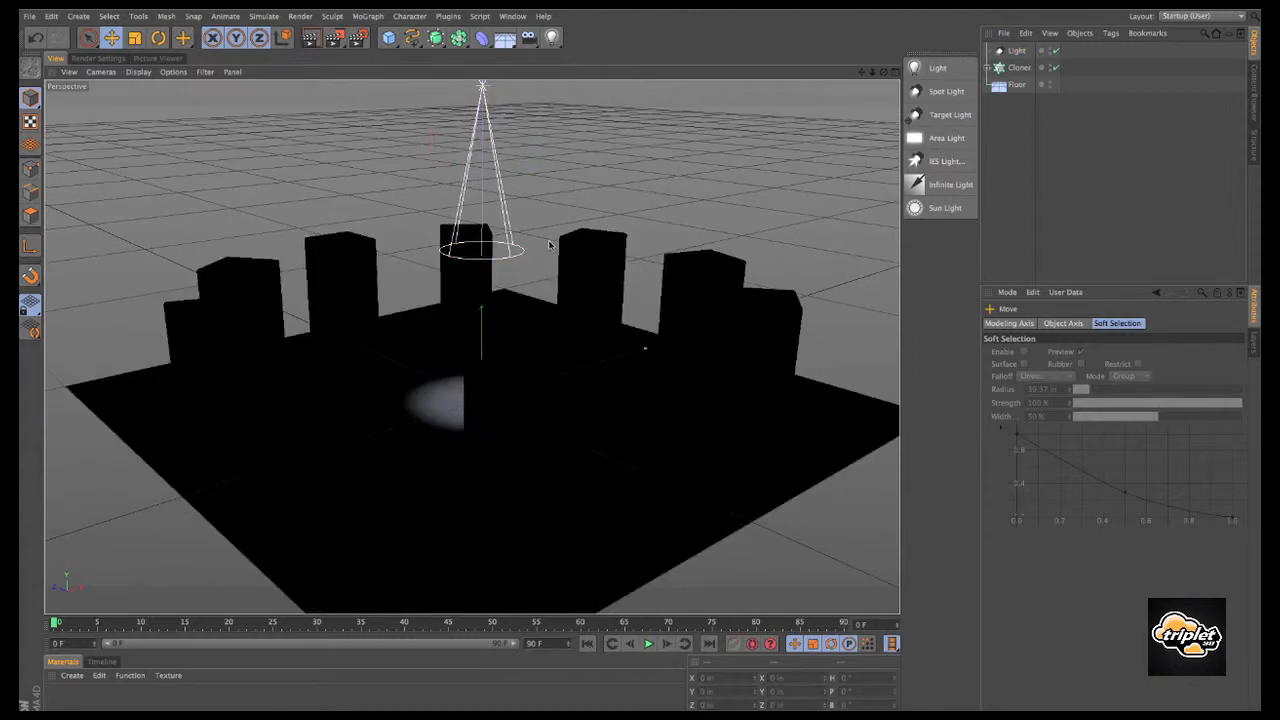
click(1016, 51)
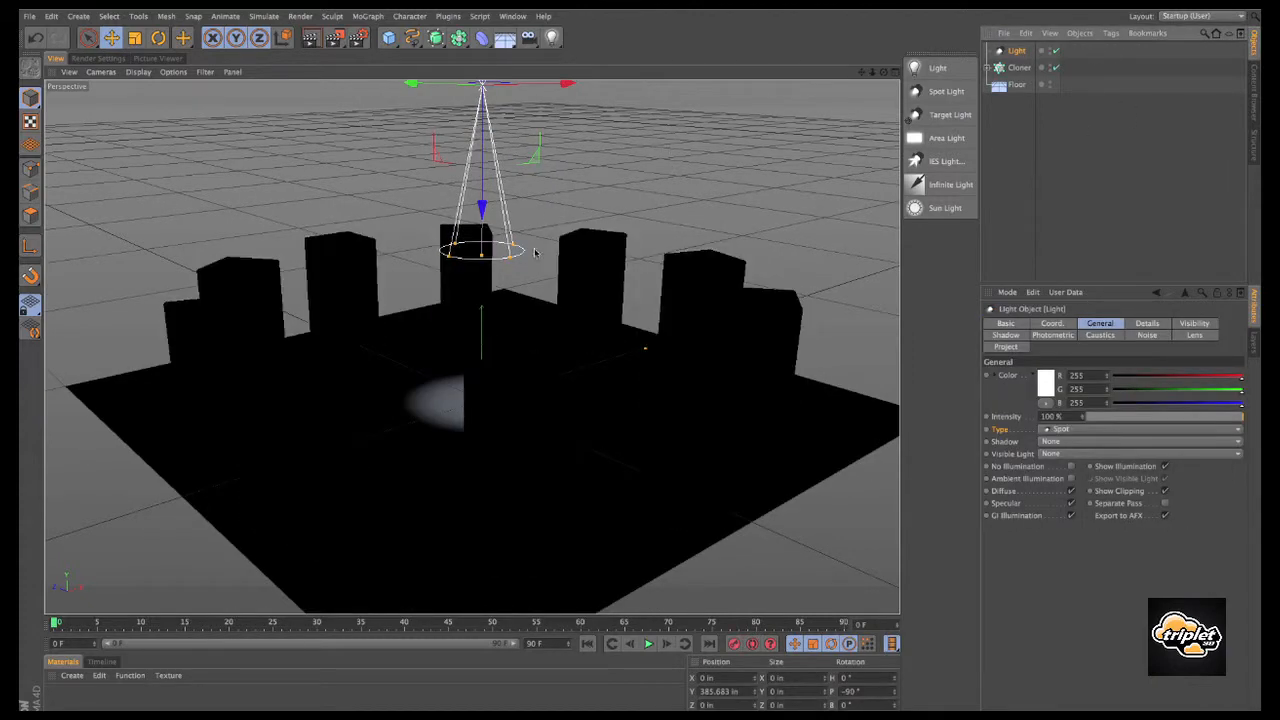
scroll(592, 322, up, 5)
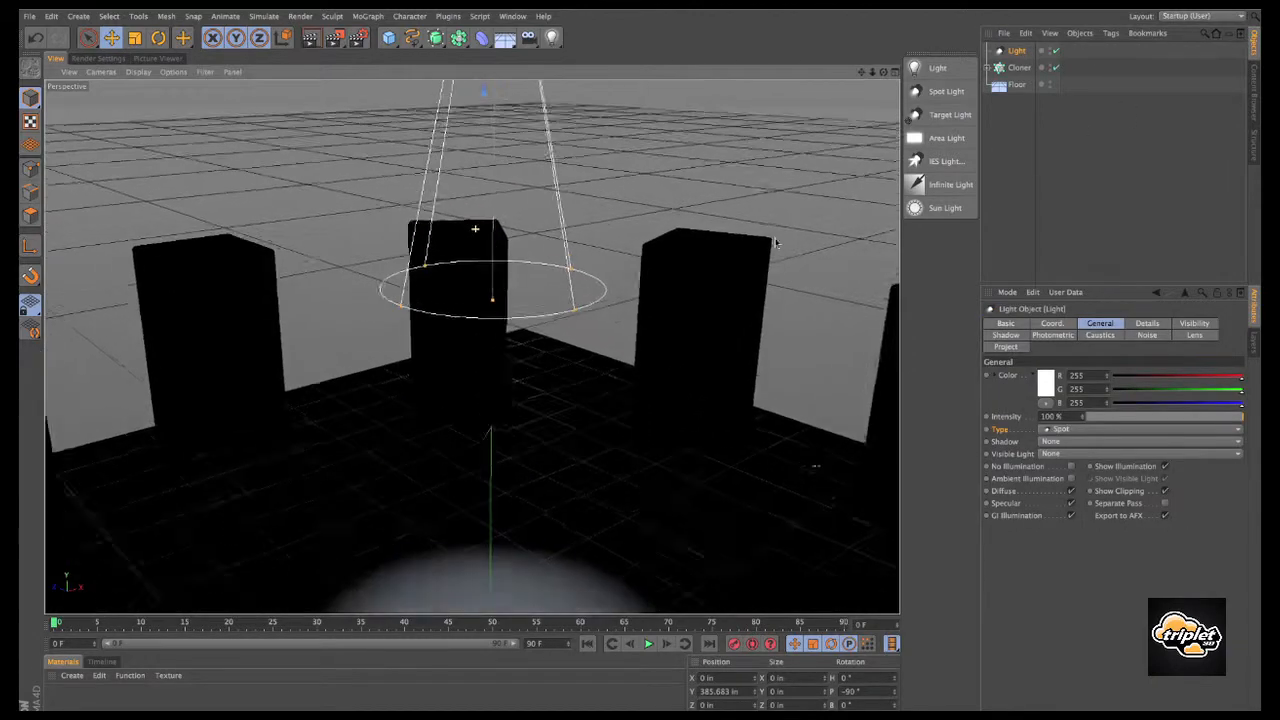
scroll(593, 322, down, 5)
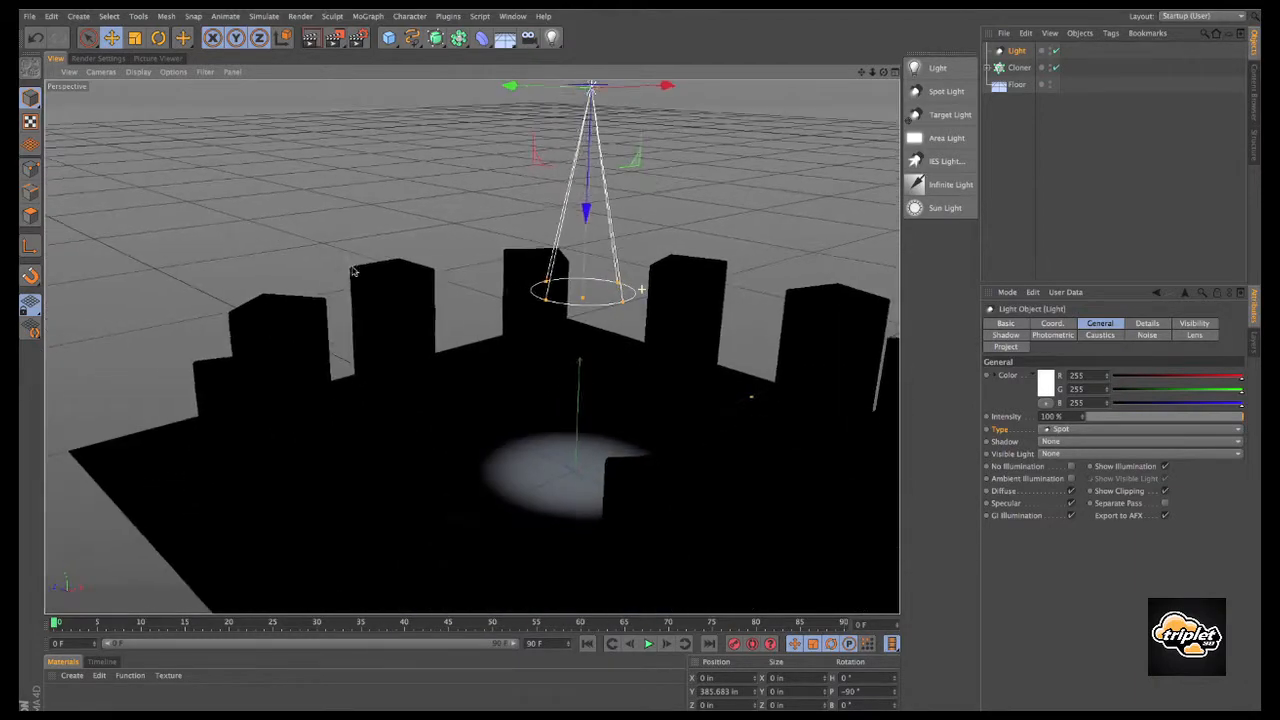
scroll(626, 306, down, 3)
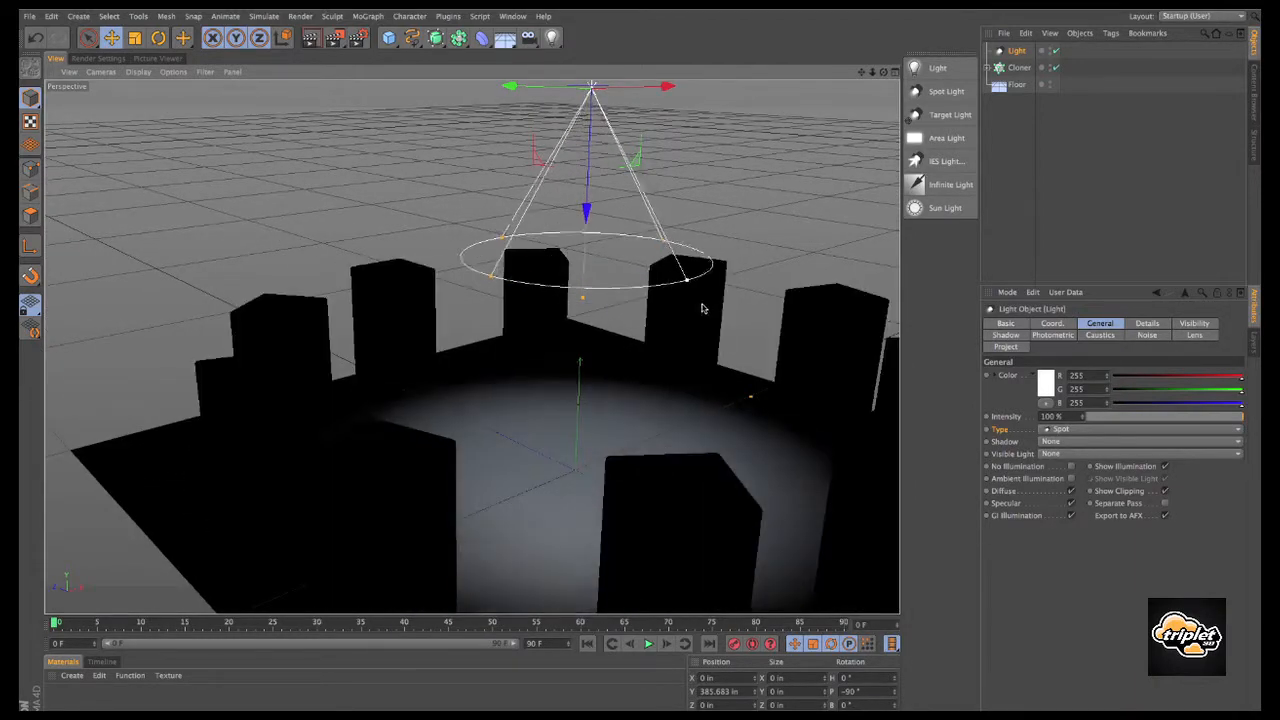
Step: Render the scene with the widened Spot light cone to the Picture Viewer from a more distant view
scroll(740, 297, down, 3)
alt+drag(699, 252, 677, 229)
key(shift+r)
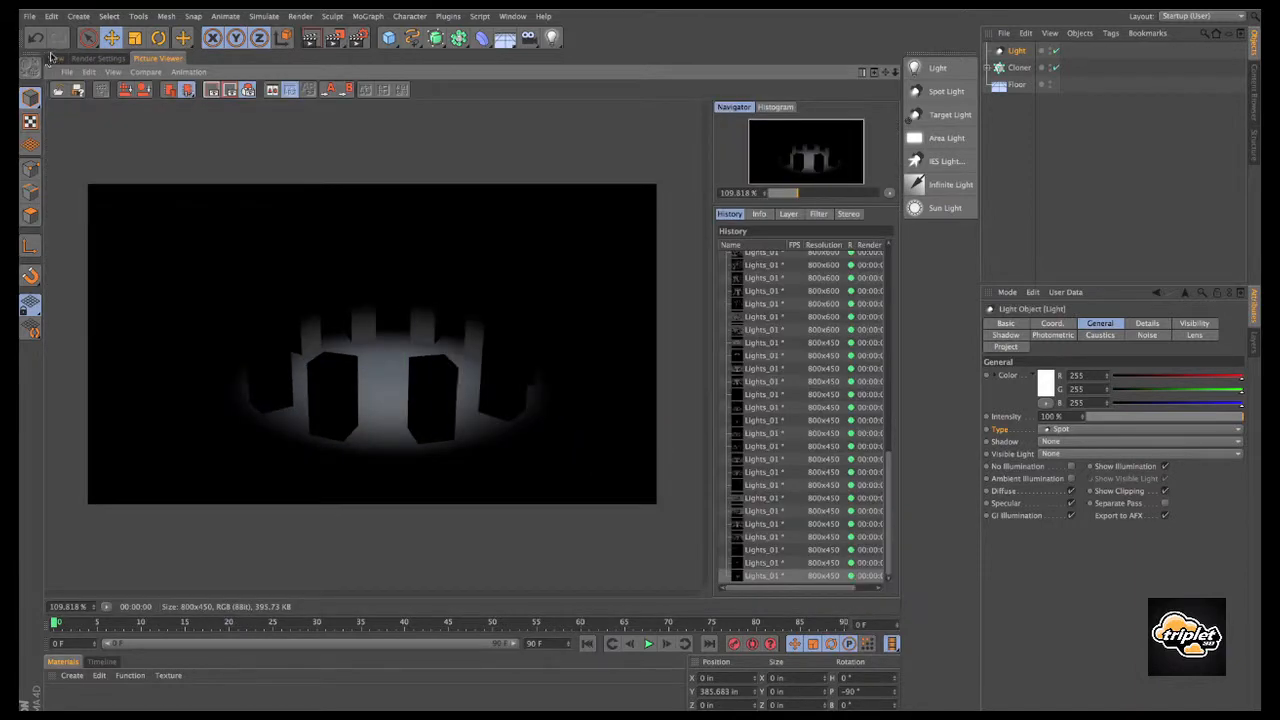
click(55, 58)
Step: Adjust the Spot light's cone handle and raise the light to about 477 in on Y
drag(573, 268, 606, 264)
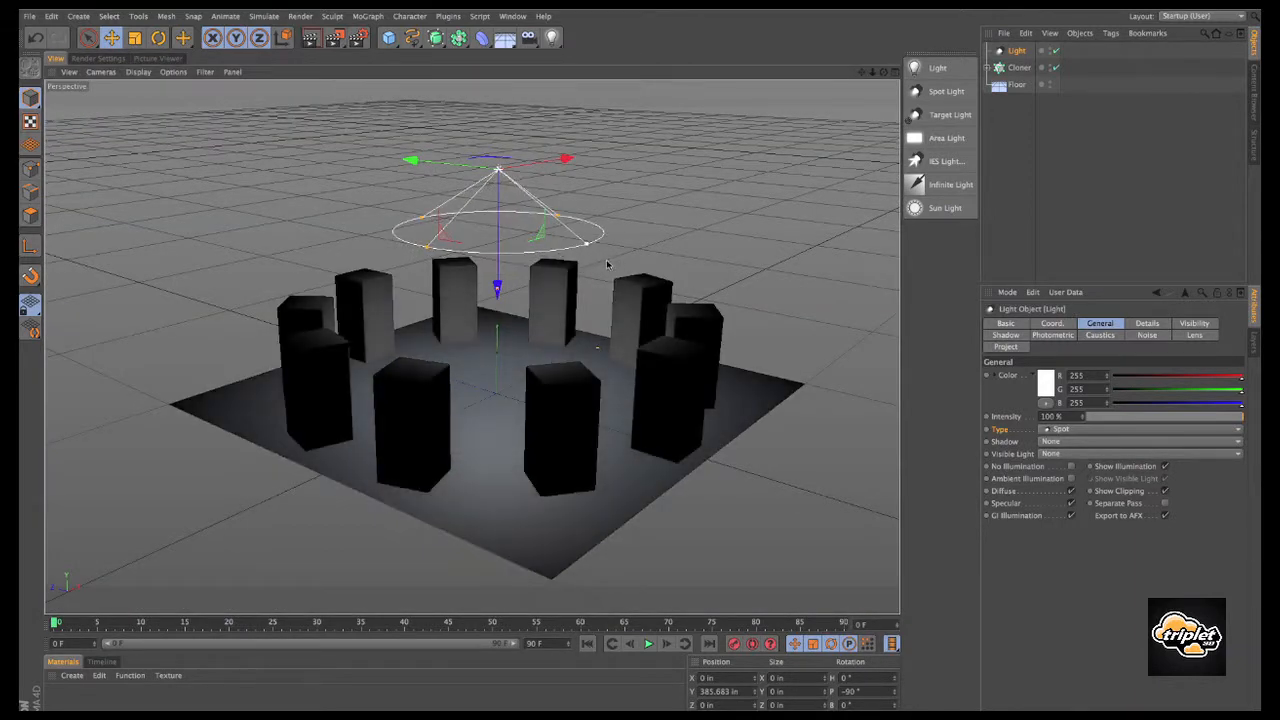
drag(489, 210, 503, 150)
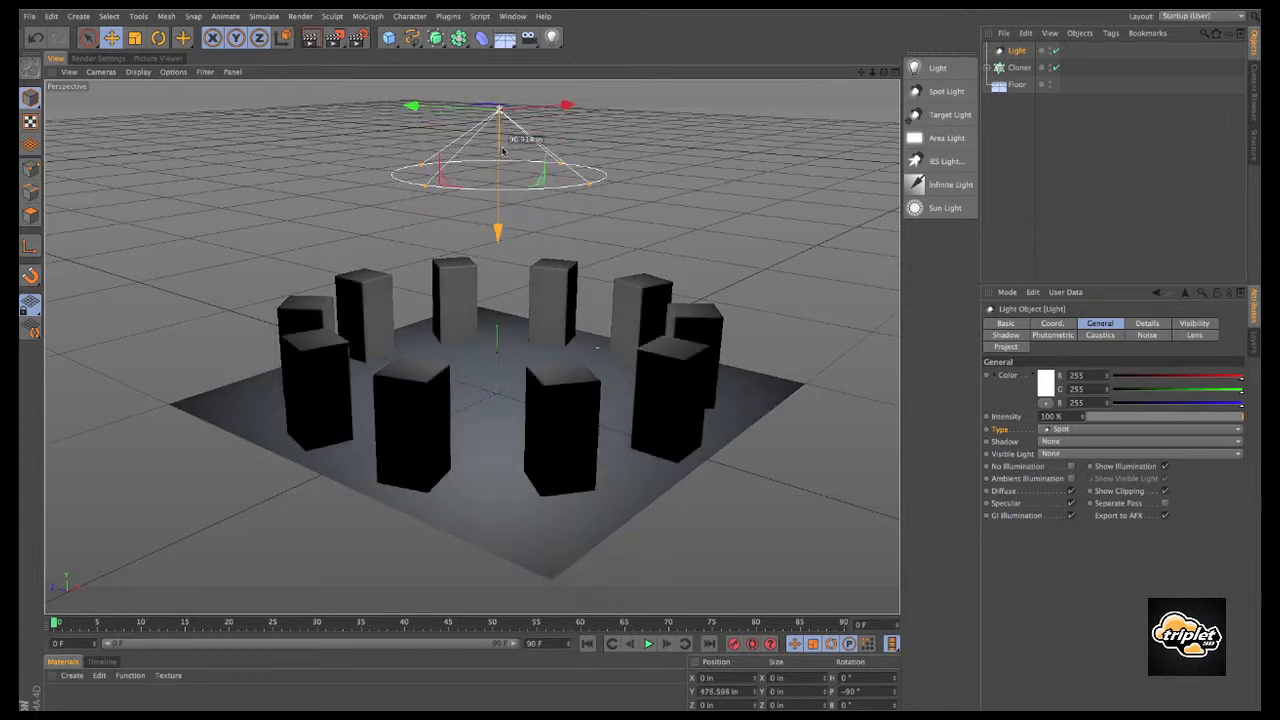
Step: Render the raised Spot light without shadows, and render it again with Raytraced (Hard) shadows
click(335, 37)
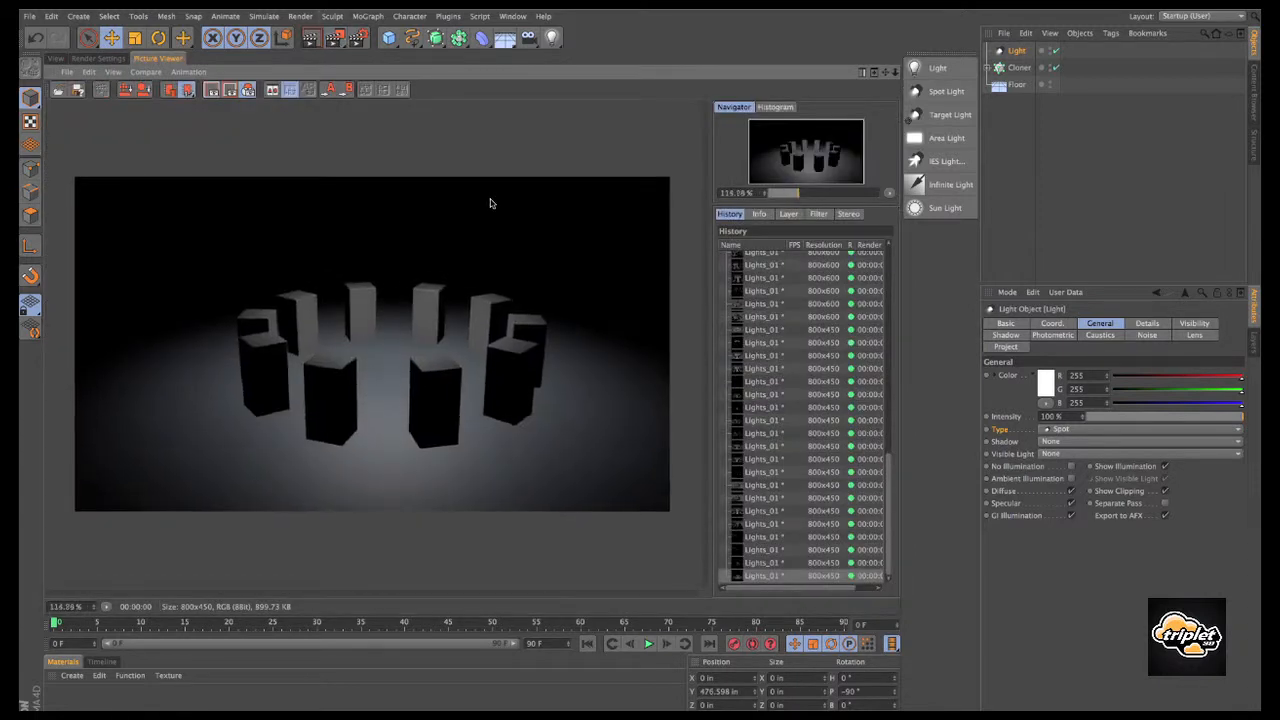
click(1090, 444)
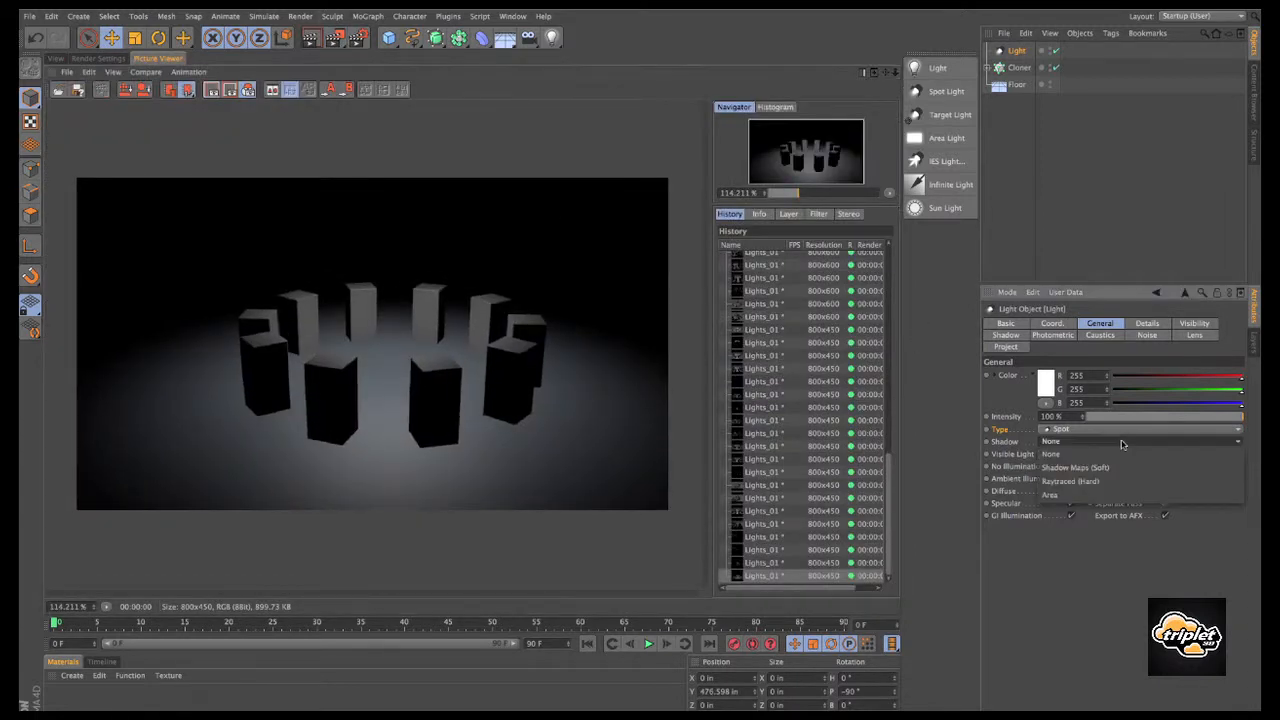
click(1124, 487)
click(338, 38)
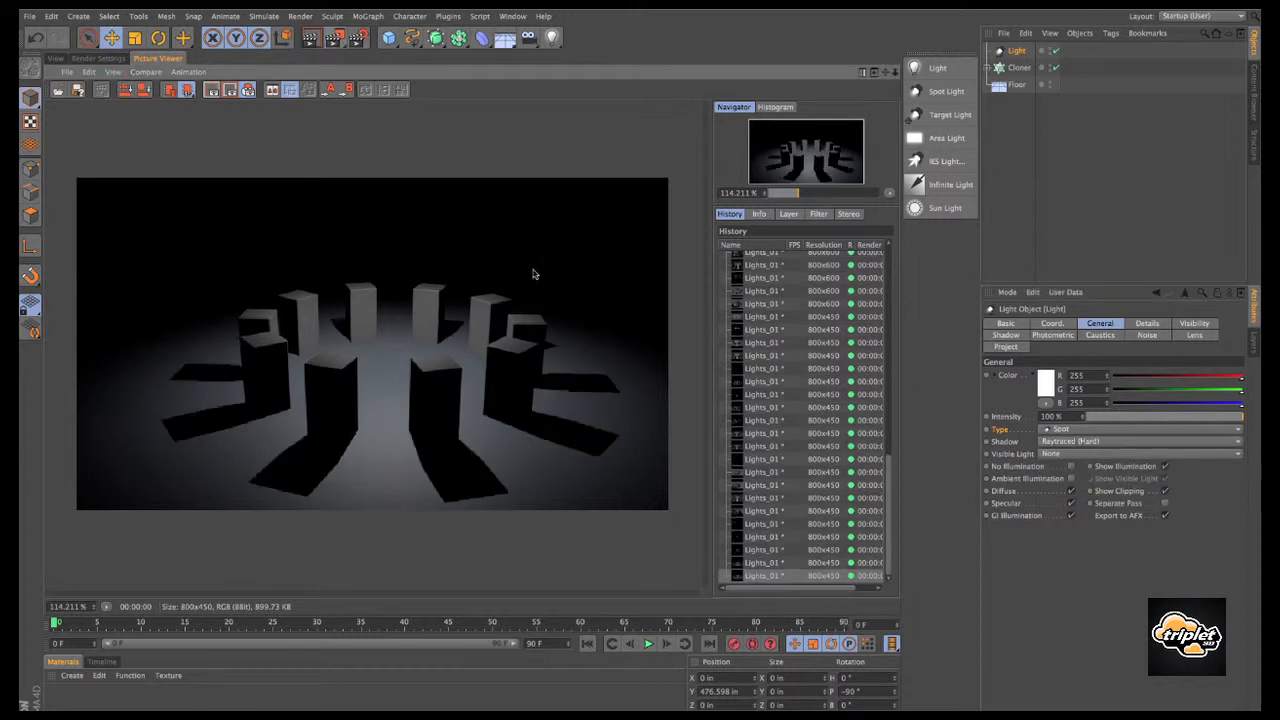
scroll(475, 297, down, 1)
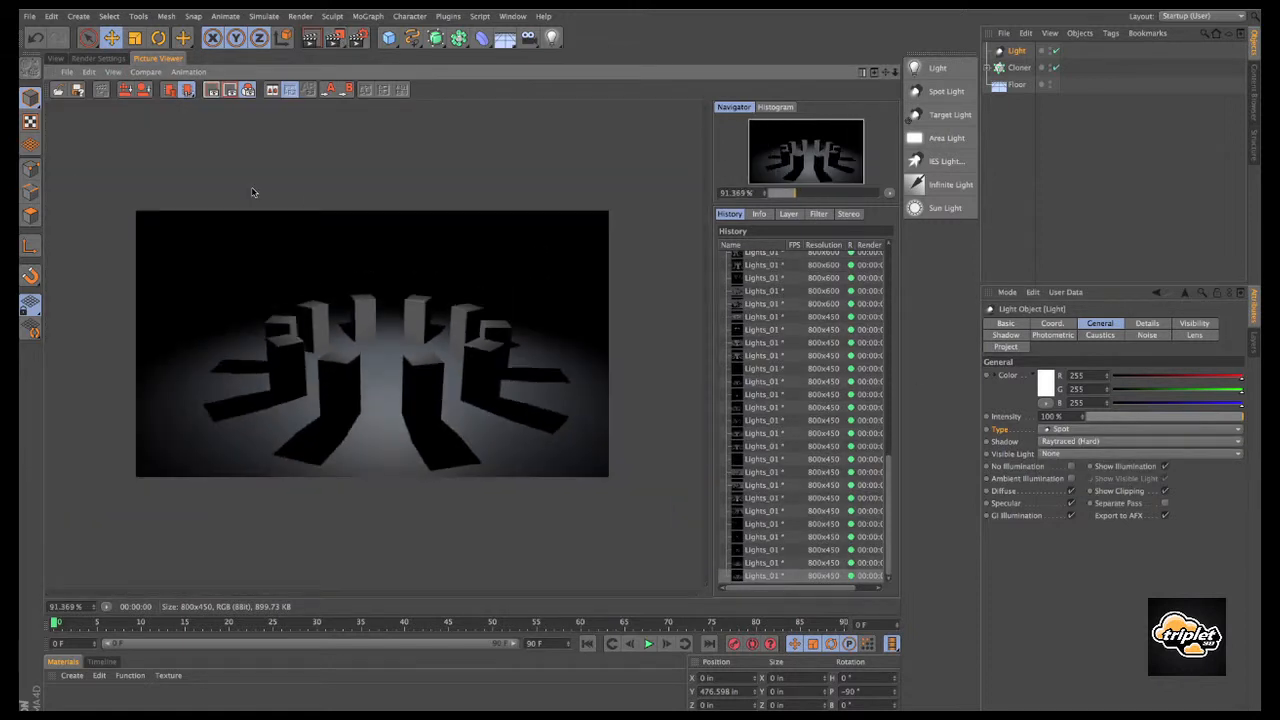
Step: Delete the Spot light and add a Target light to the scene in the 3D view
click(56, 58)
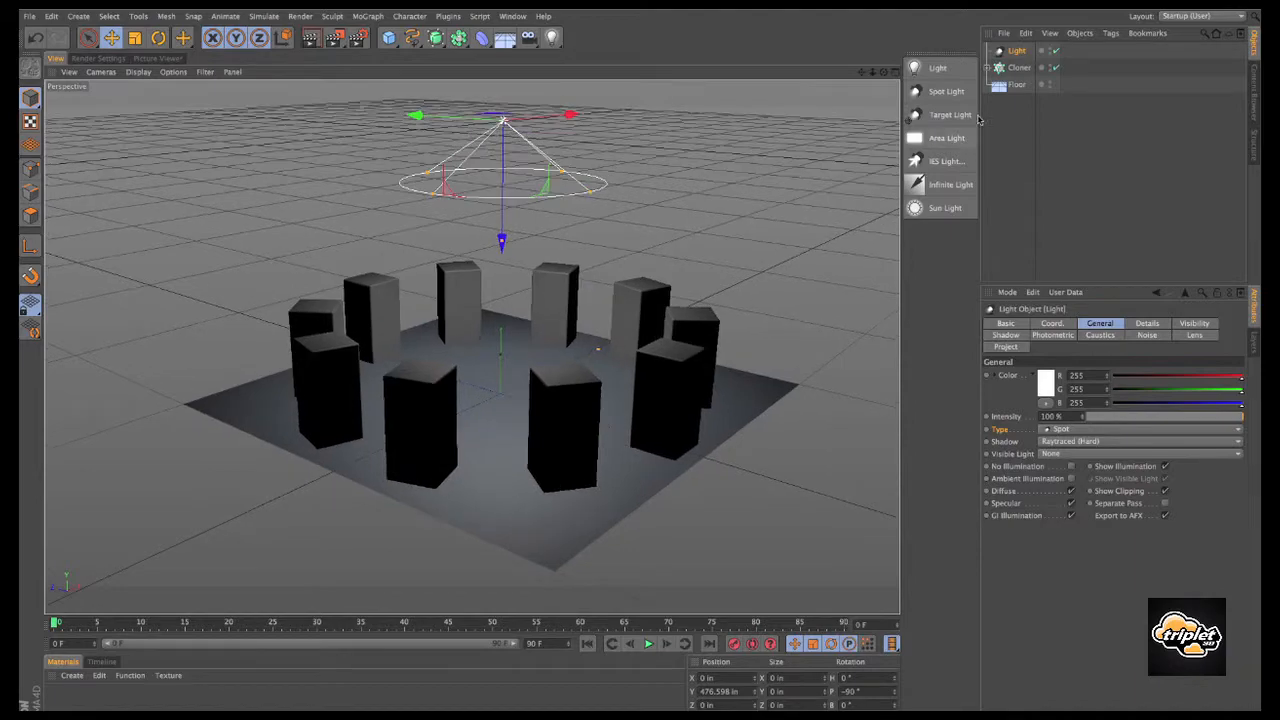
key(Delete)
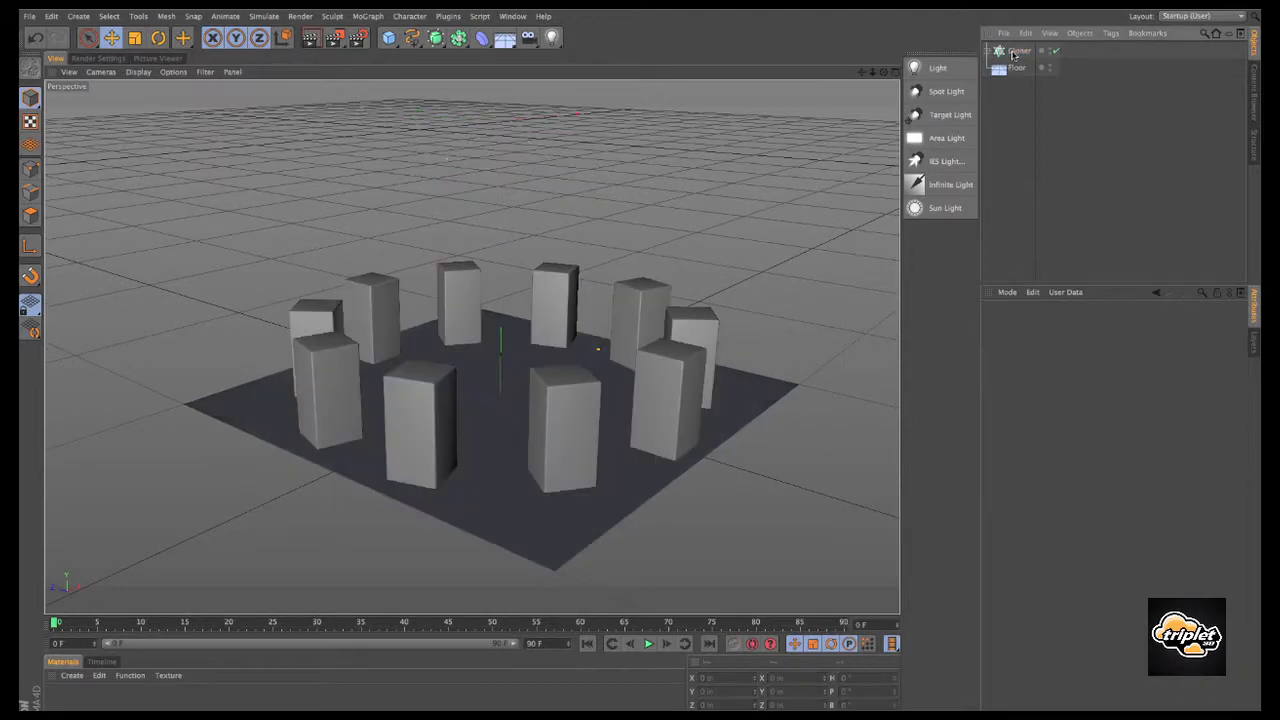
click(945, 115)
alt+drag(778, 164, 549, 166)
mouse_move(549, 166)
alt+right_down()
mouse_move(569, 183)
mouse_move(552, 175)
alt+right_up()
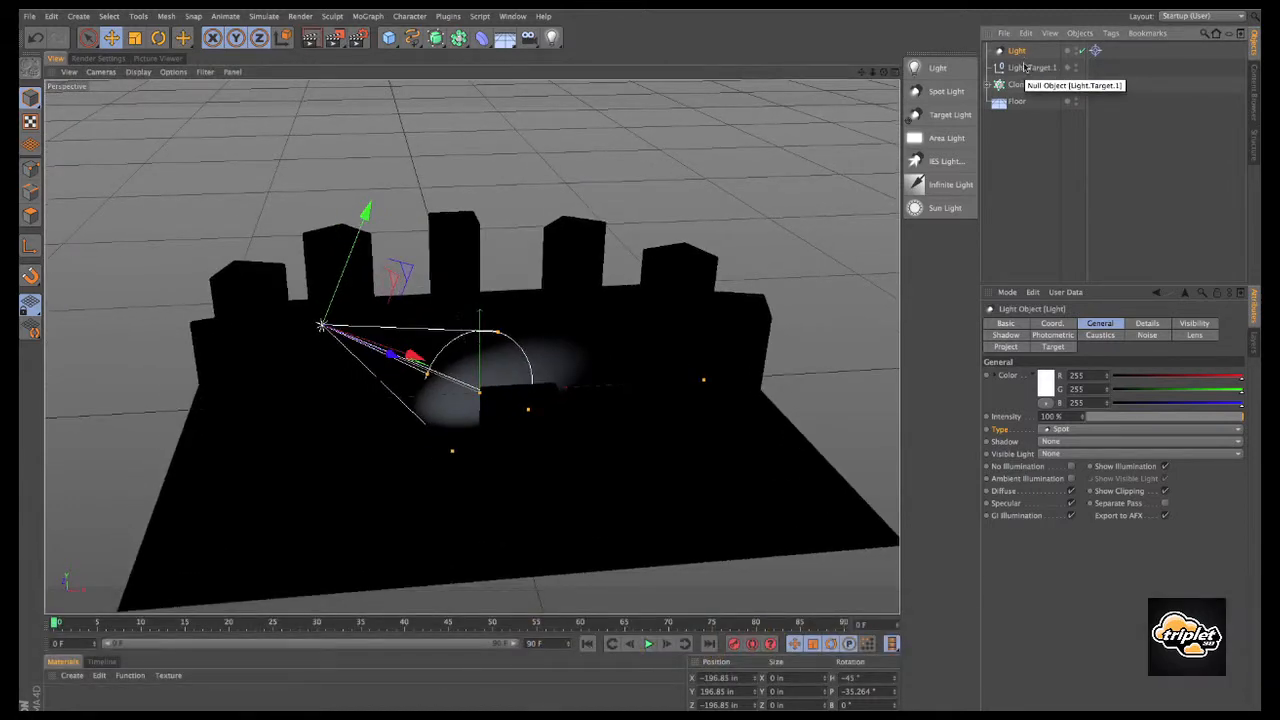
Step: Try moving the Light.Target.1 null across the floor to re-aim the Target light
click(1030, 67)
alt+drag(678, 233, 541, 244)
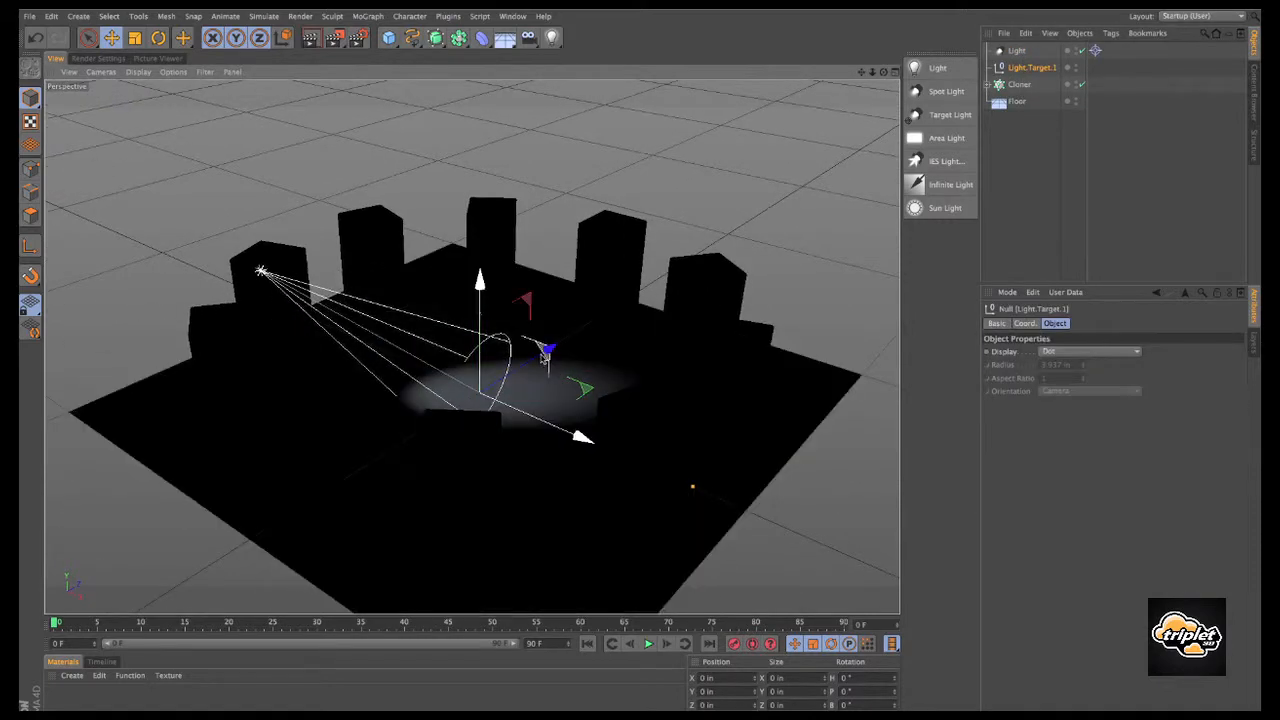
mouse_move(540, 353)
mouse_down()
mouse_move(590, 345)
mouse_move(490, 366)
mouse_move(530, 362)
mouse_up()
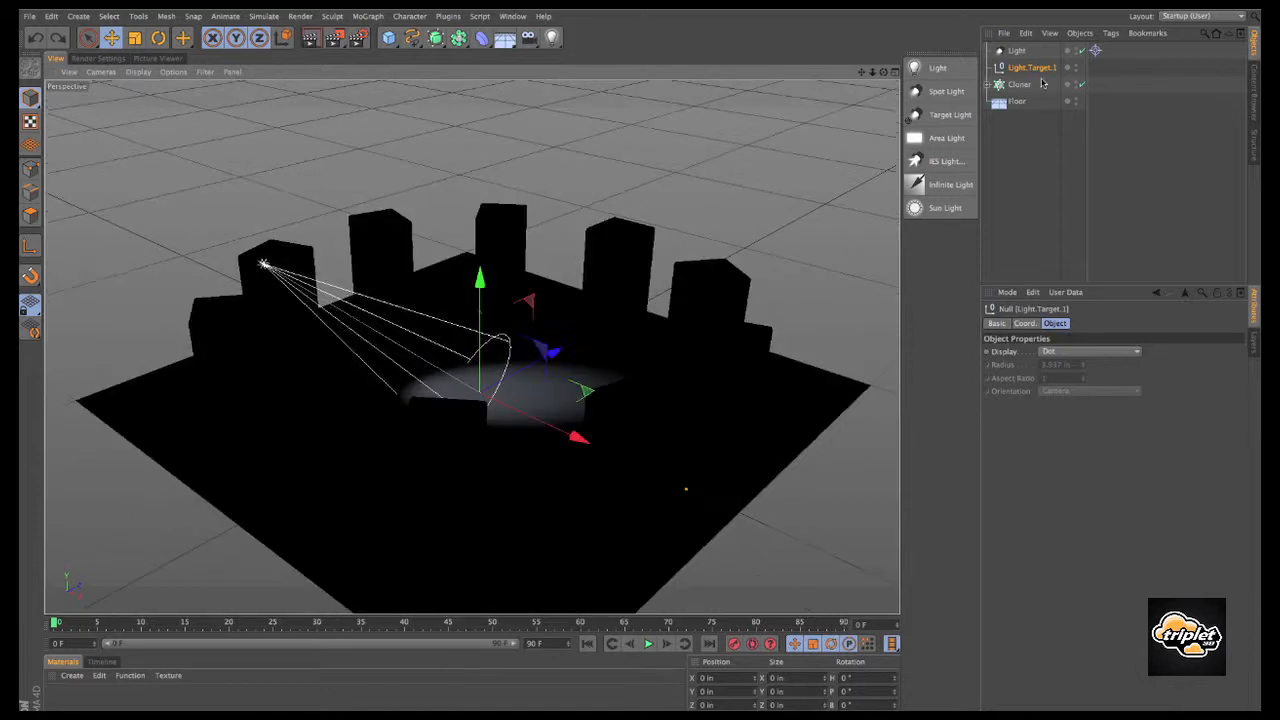
Step: Move the Target light to about X -13, Y 282, Z -516 in, and render it to the Picture Viewer
click(1015, 51)
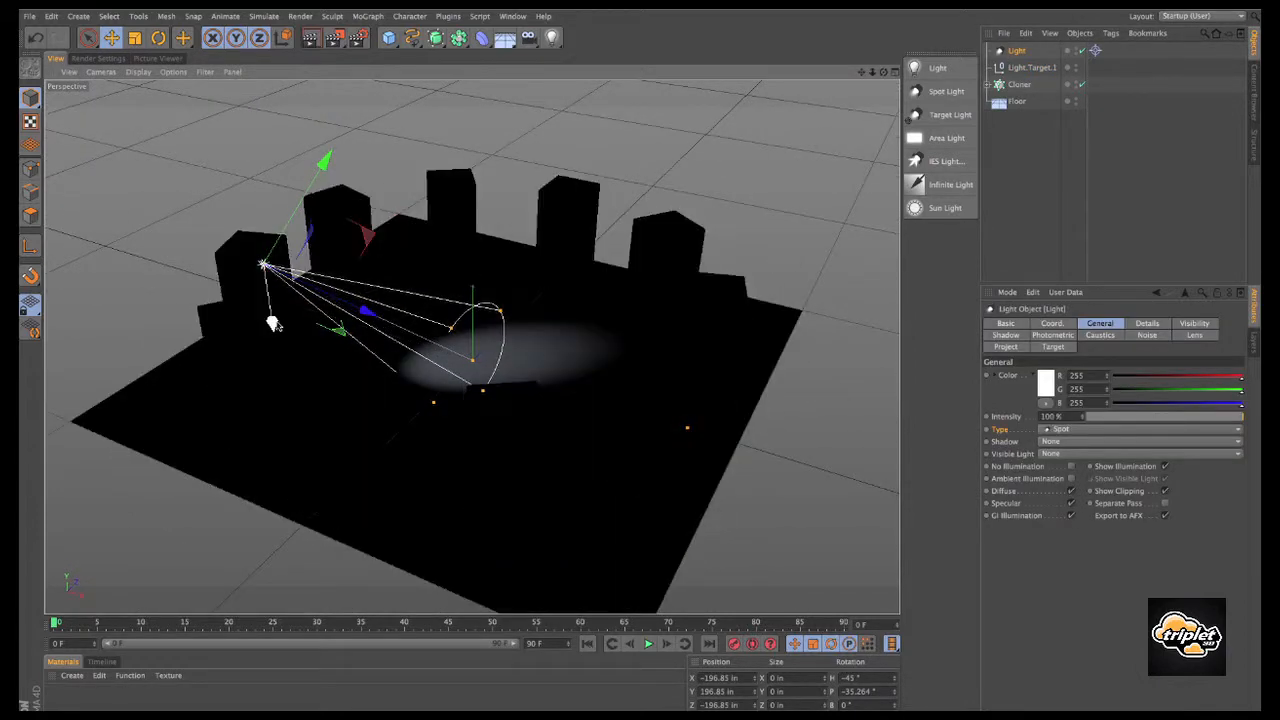
drag(273, 323, 366, 394)
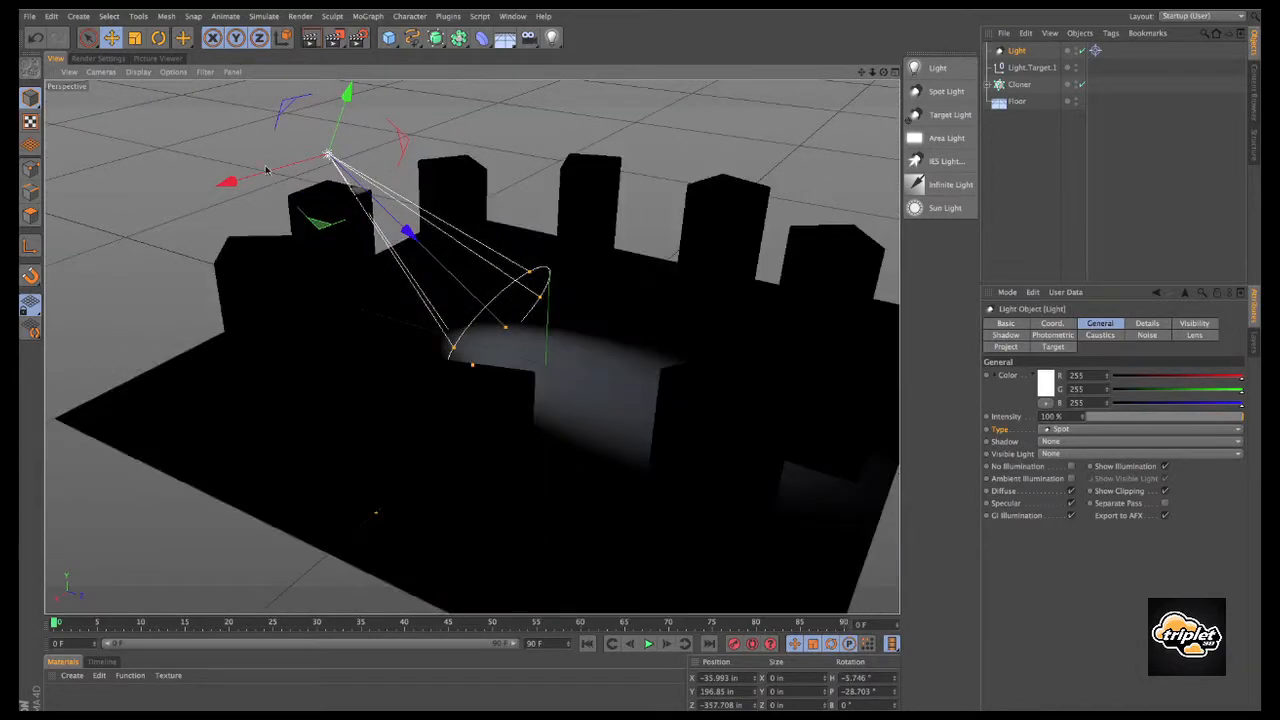
mouse_move(385, 247)
mouse_down()
mouse_move(350, 256)
mouse_move(384, 250)
mouse_move(314, 178)
mouse_up()
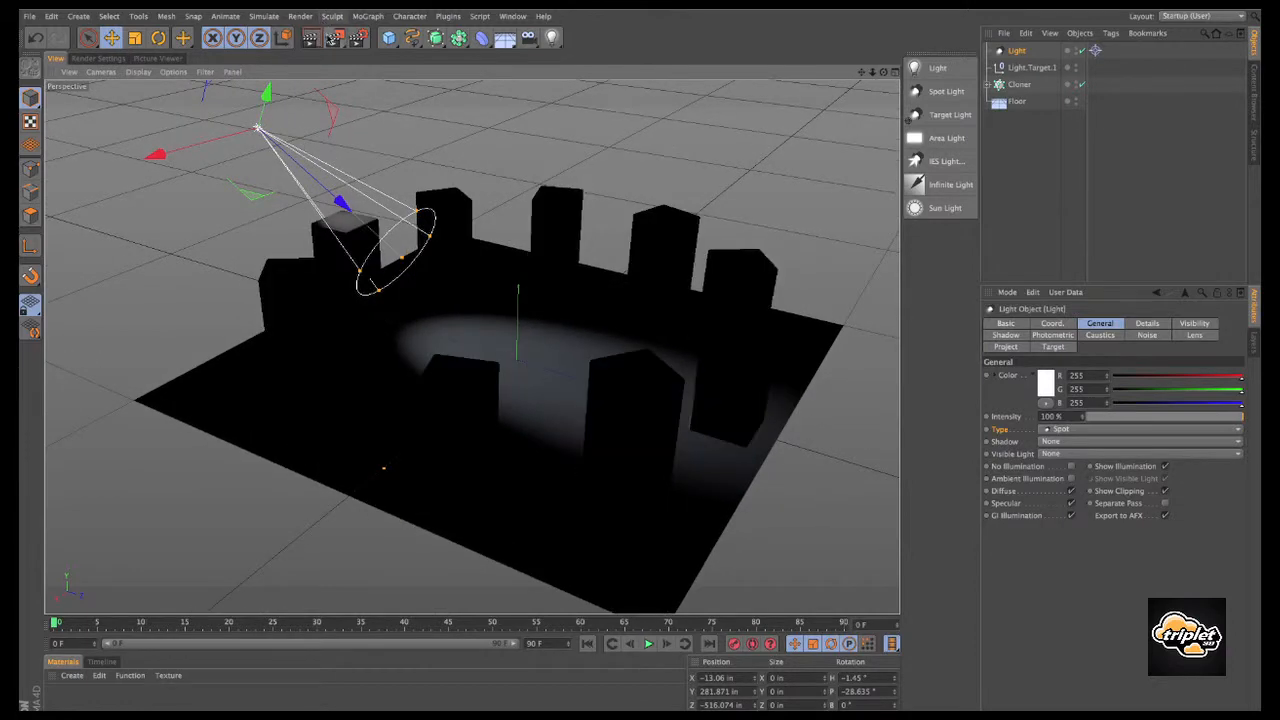
click(334, 37)
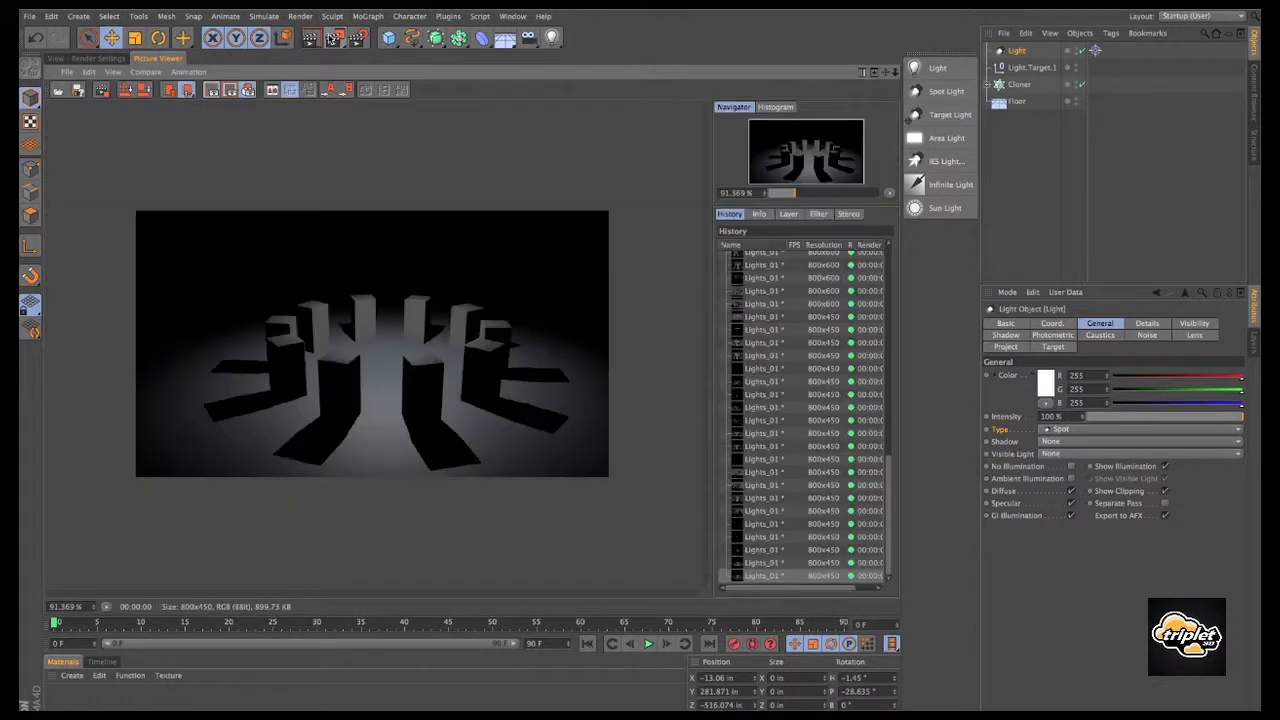
click(56, 58)
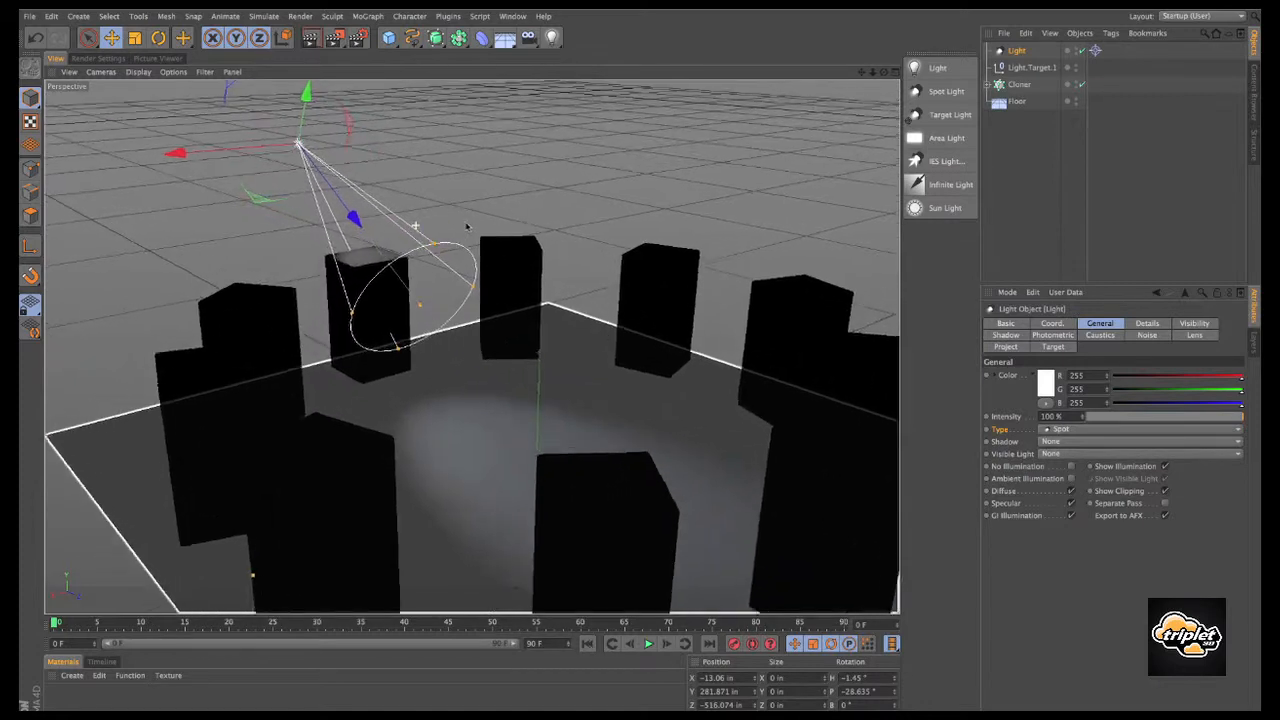
Step: Widen the Target light's cone with its handle and render it to the Picture Viewer from a close and a more distant view
scroll(470, 220, down, 2)
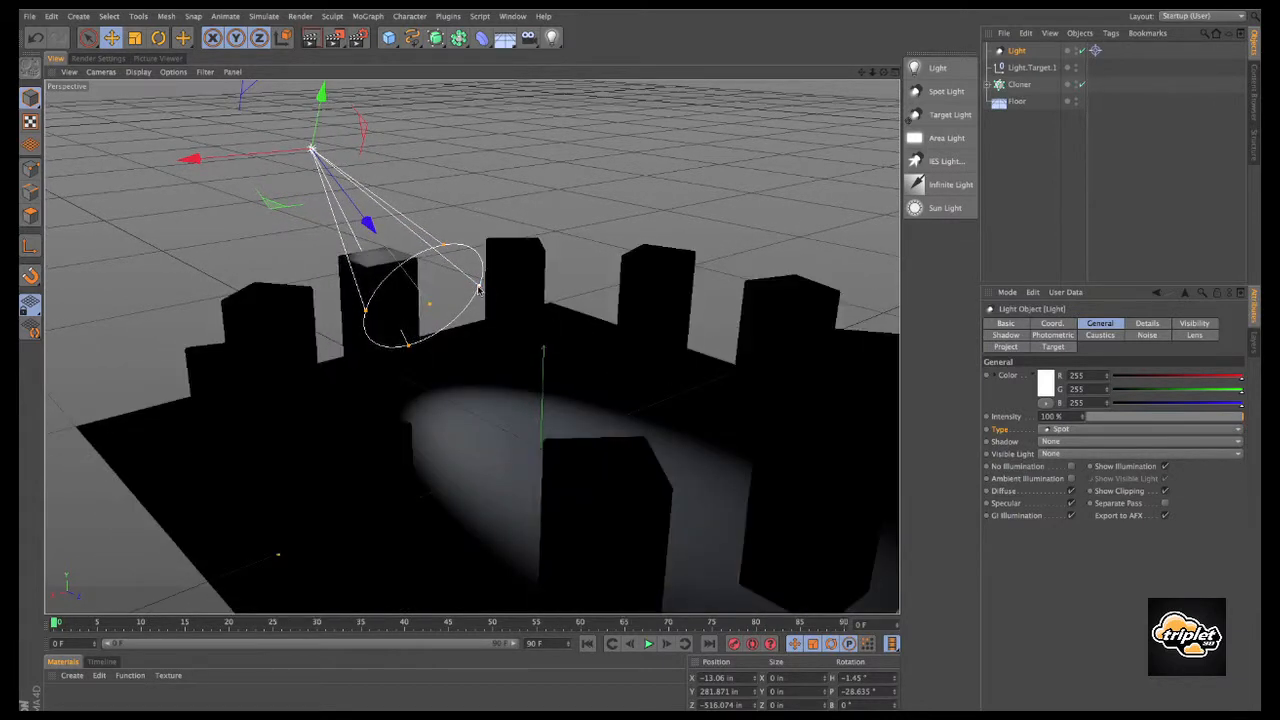
drag(480, 287, 563, 268)
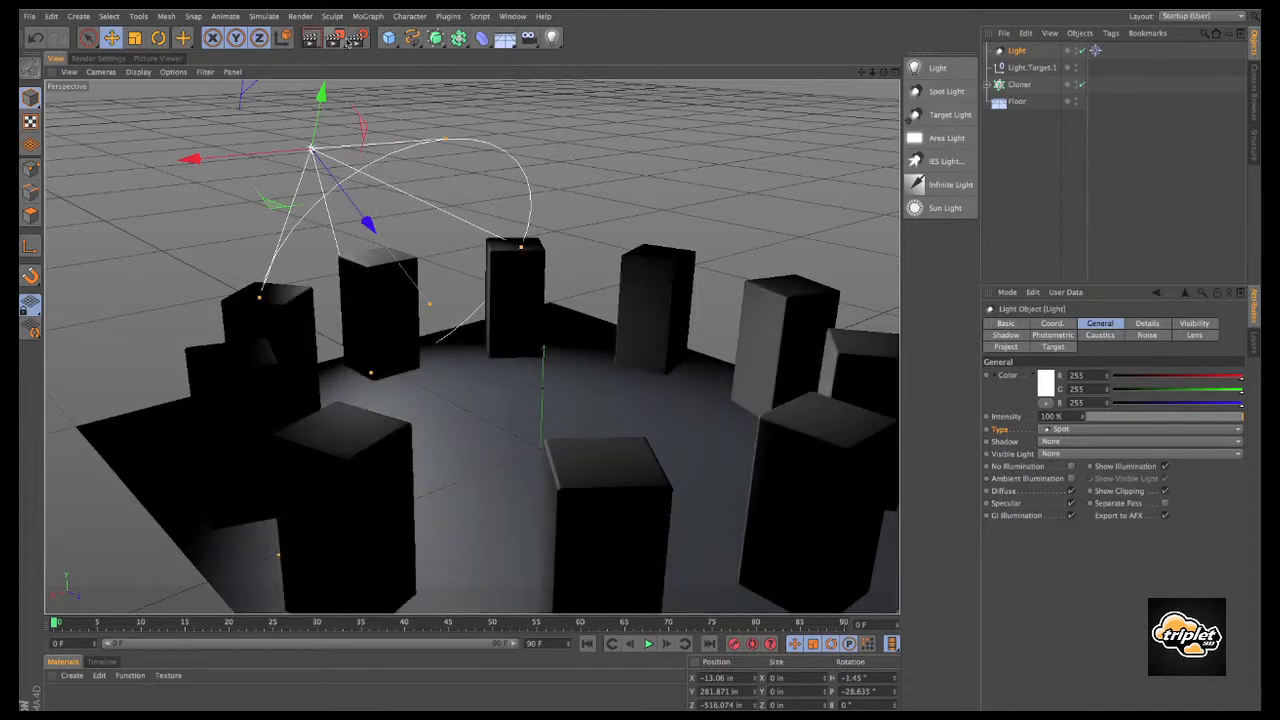
click(336, 38)
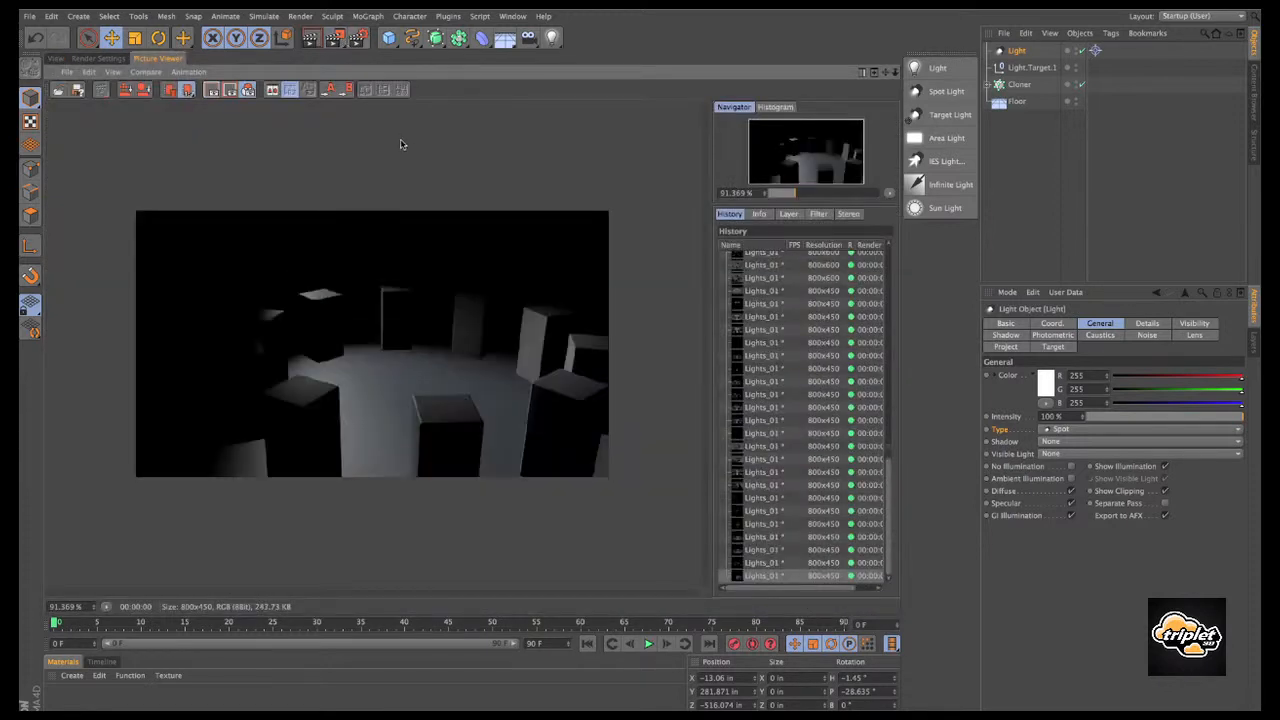
click(56, 58)
scroll(240, 180, down, 3)
alt+drag(220, 188, 144, 505)
click(334, 40)
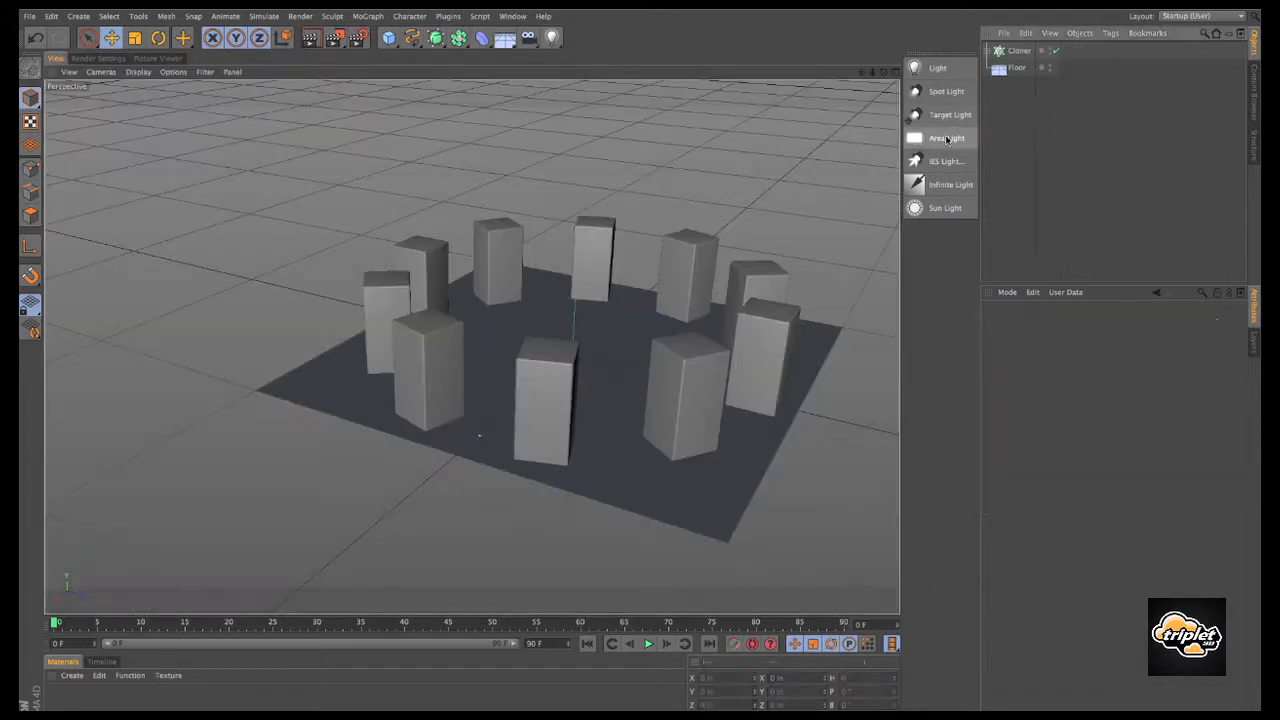
Step: Add an Area light about 330 in up on Y and rotate it to -90° pitch so it faces the floor
click(946, 138)
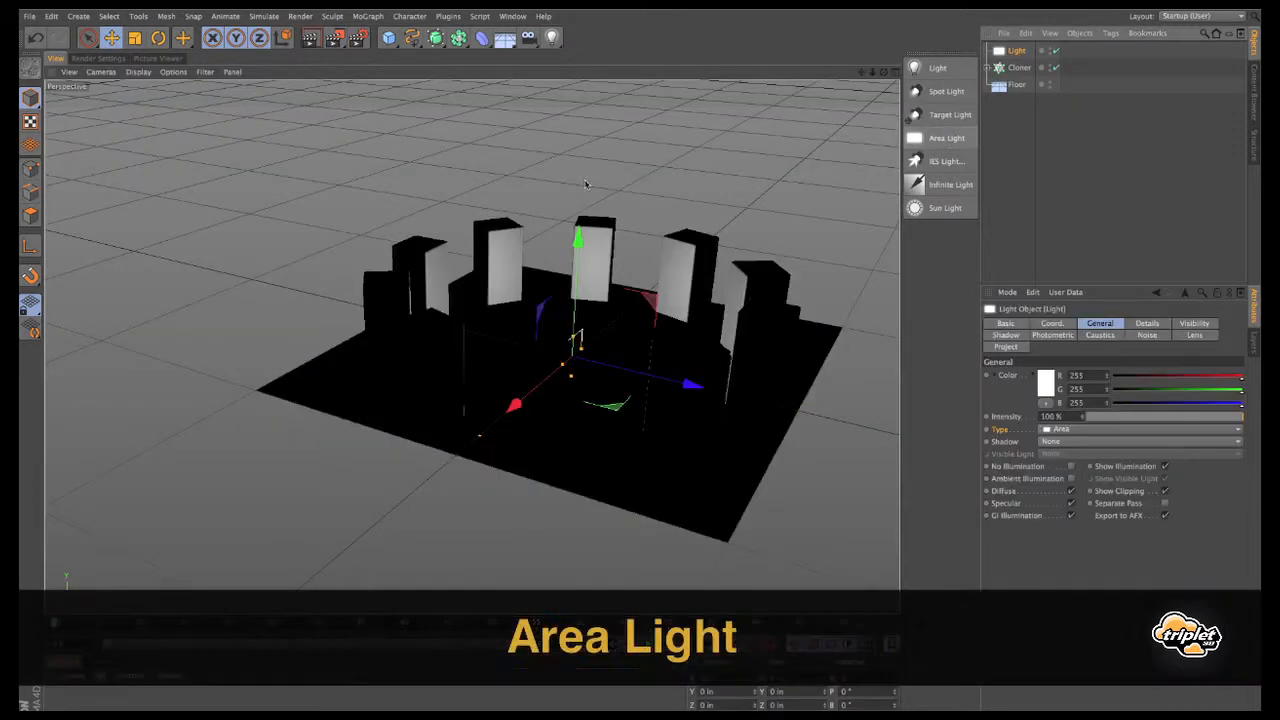
drag(490, 230, 502, 50)
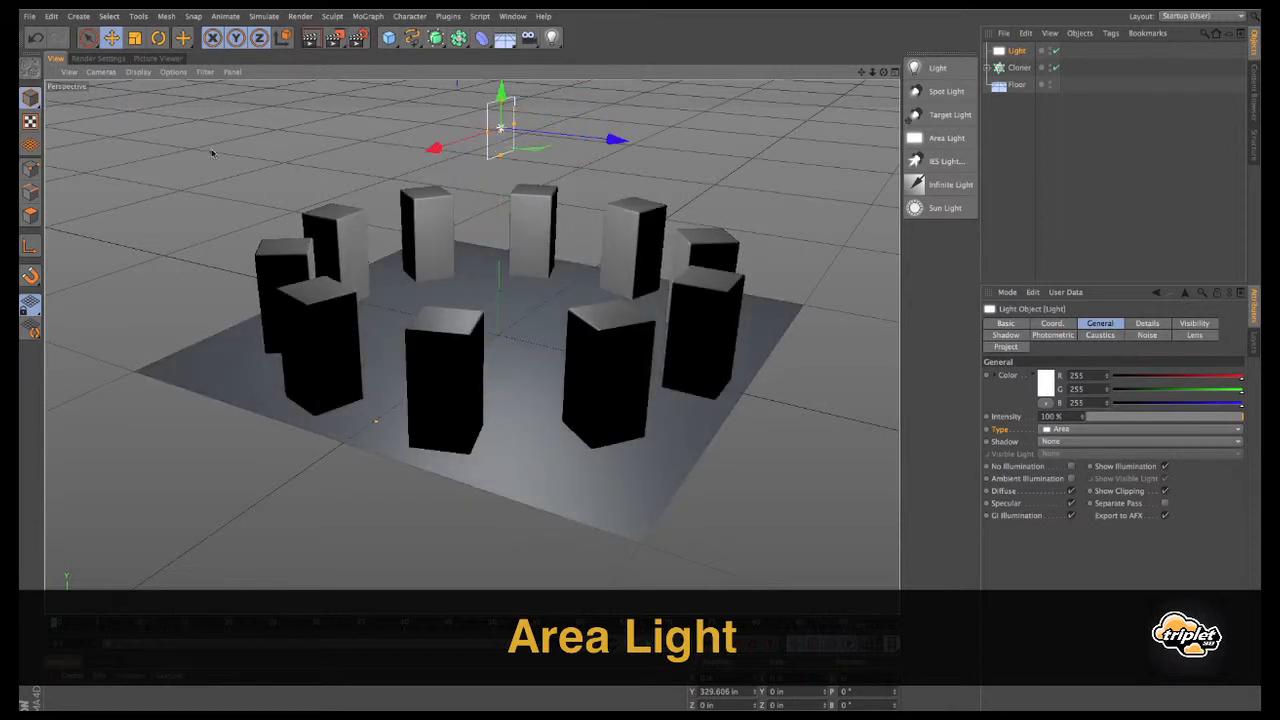
click(158, 37)
drag(561, 105, 545, 195)
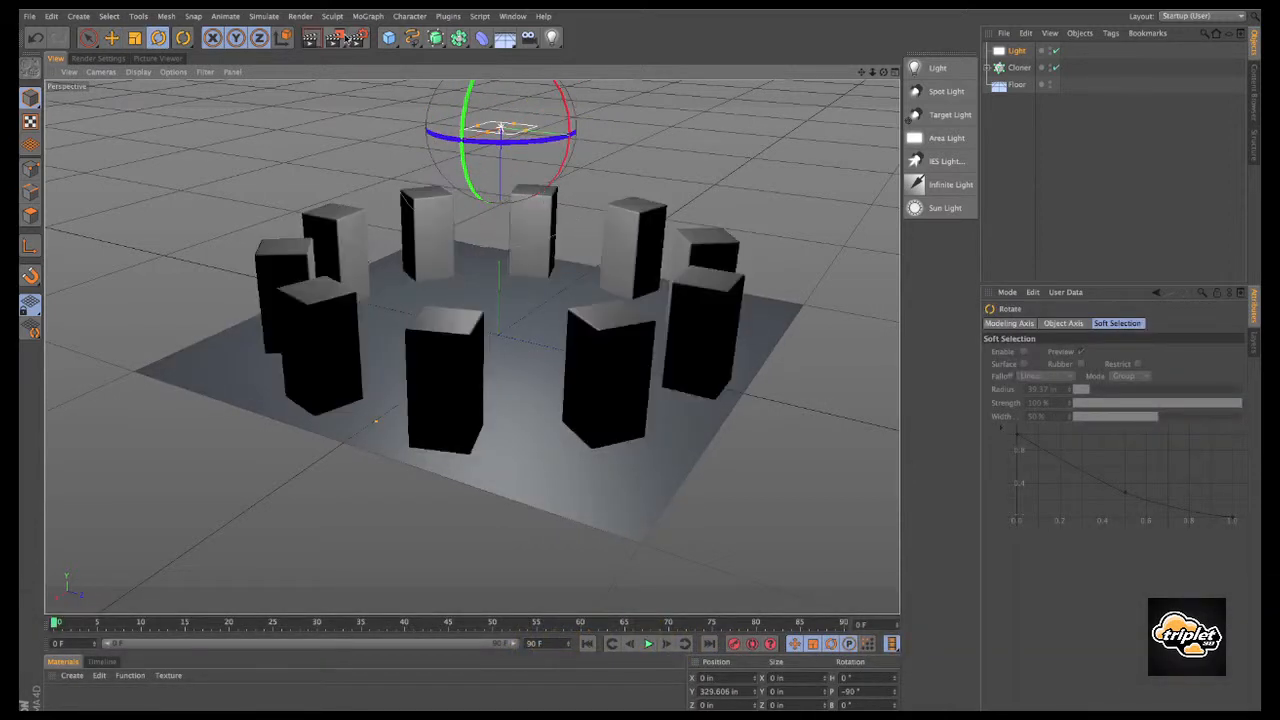
Step: Set the Area light's shadow to Shadow Maps (Soft) and render it to the Picture Viewer
click(1018, 50)
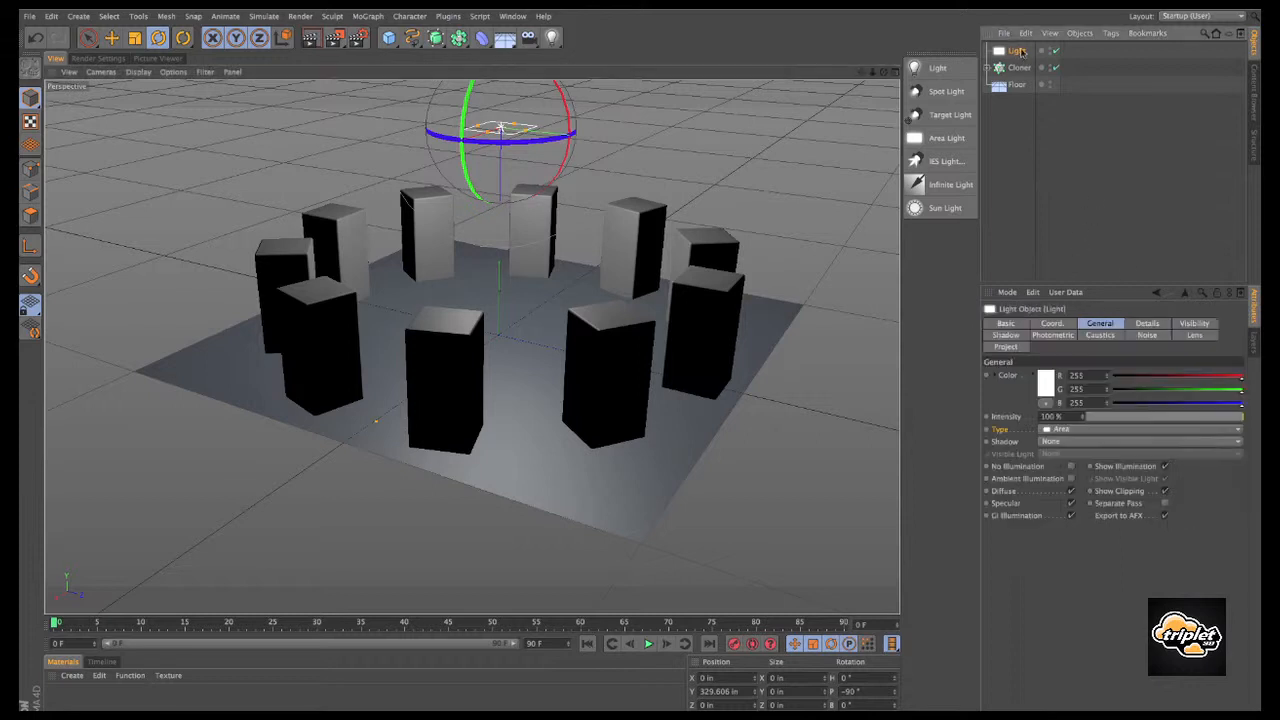
click(1130, 442)
click(1132, 470)
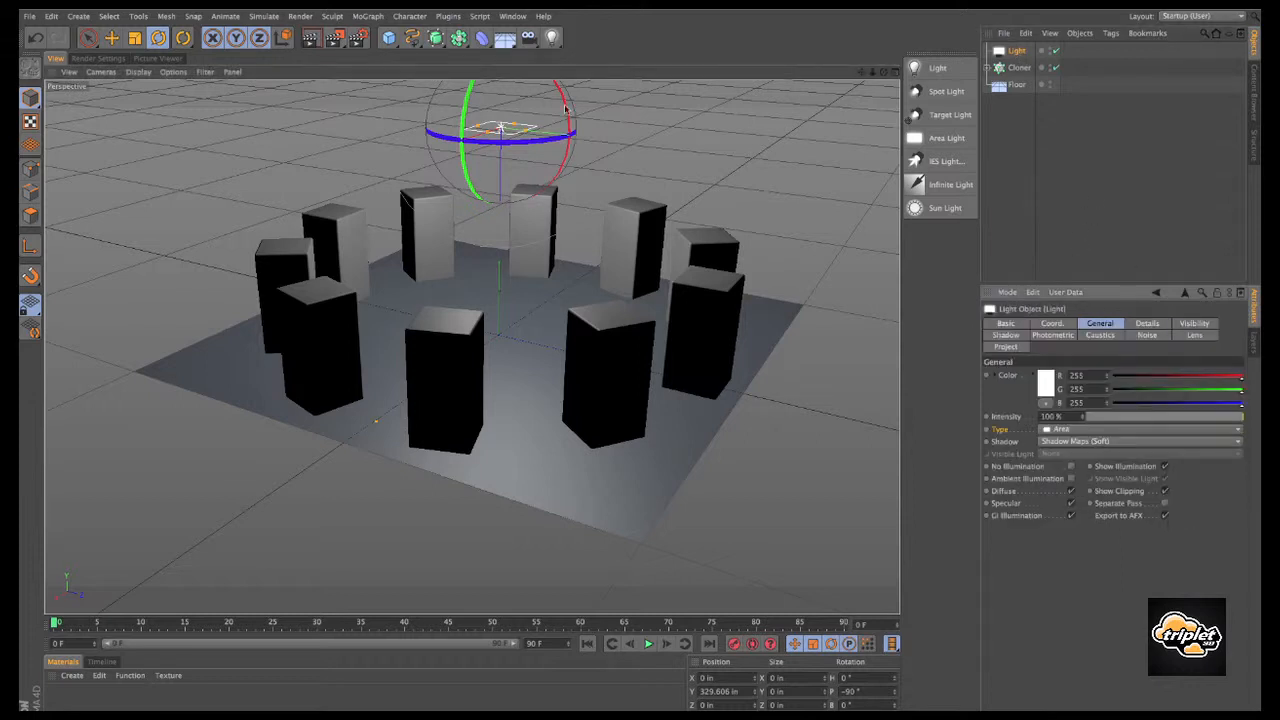
click(334, 38)
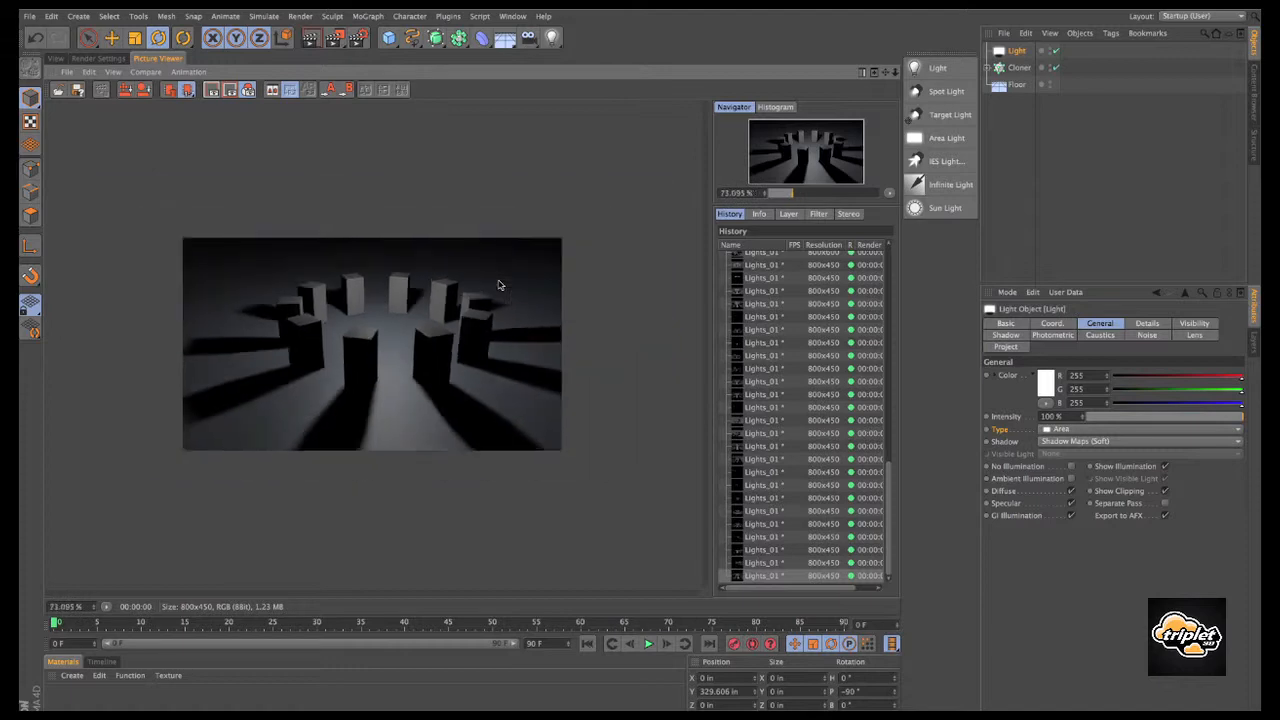
scroll(499, 285, up, 3)
click(55, 58)
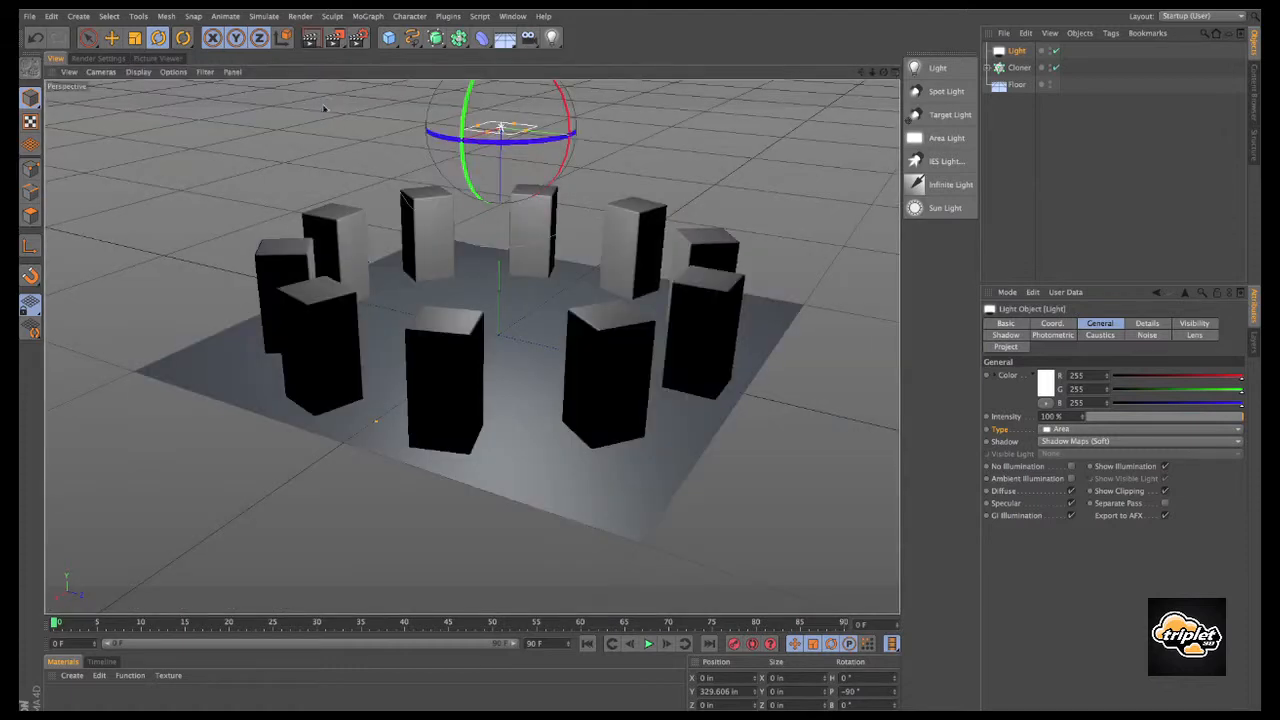
Step: Move the Area light sideways to about 294 in on Z and render it to the Picture Viewer
click(112, 37)
alt+drag(460, 152, 404, 150)
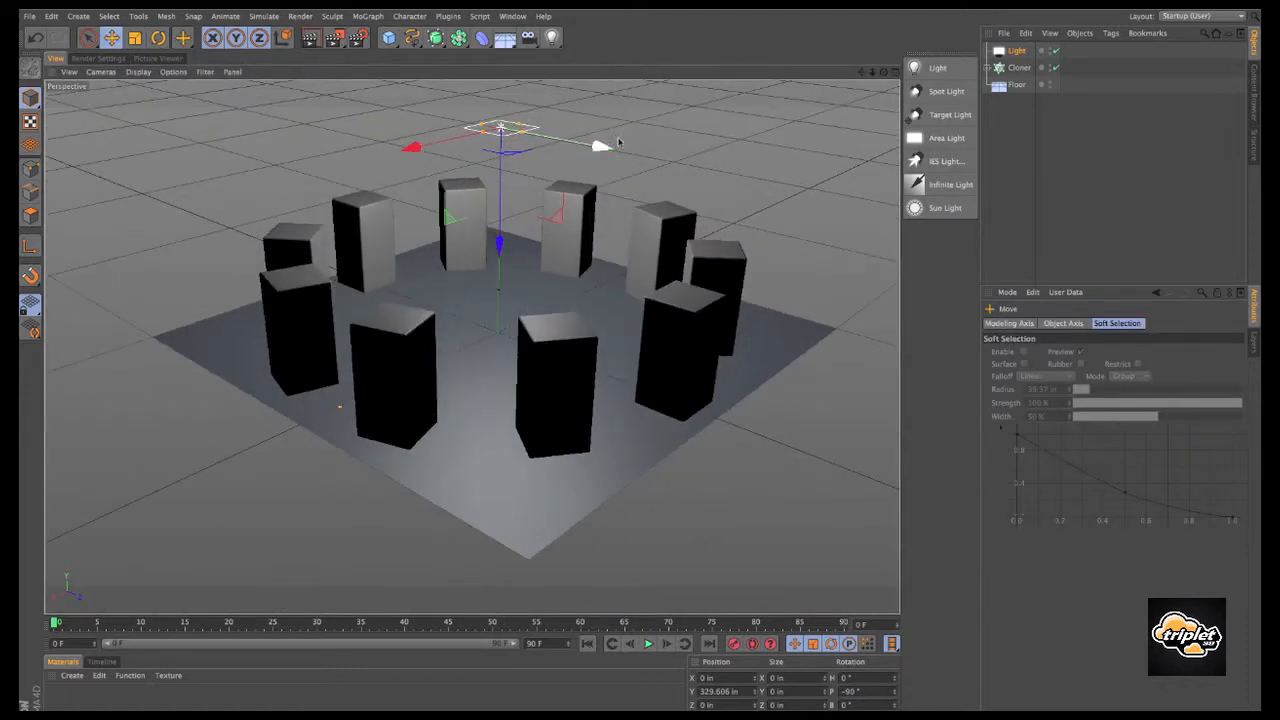
drag(618, 143, 815, 181)
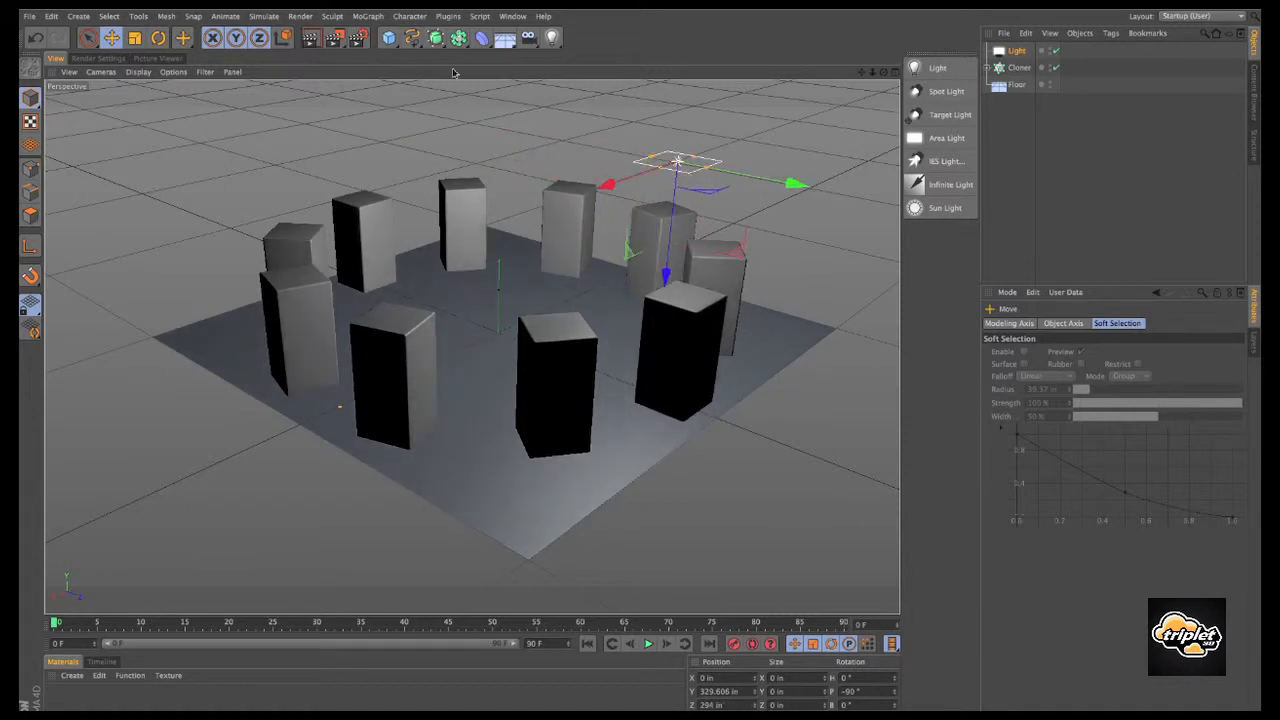
click(337, 38)
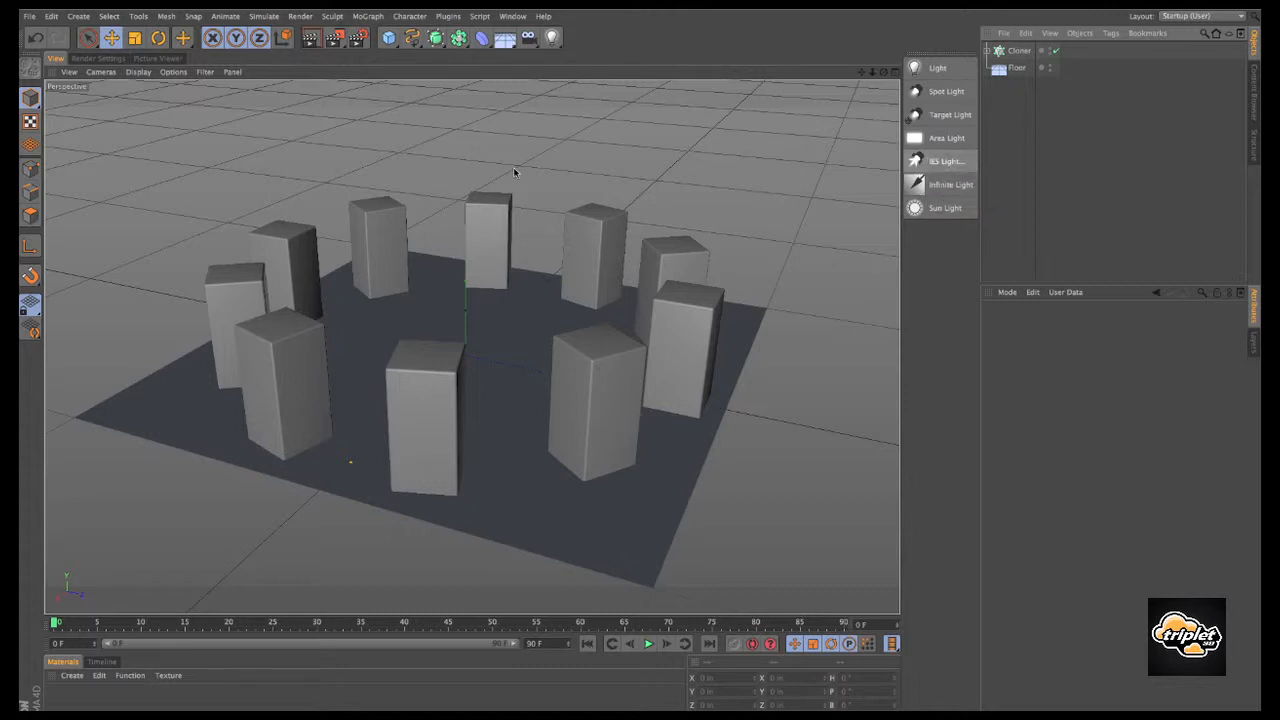
Step: Add an Infinite light at the centre of the ring of cubes
alt+right_drag(515, 170, 543, 171)
alt+middle_drag(594, 181, 605, 156)
alt+drag(605, 156, 649, 173)
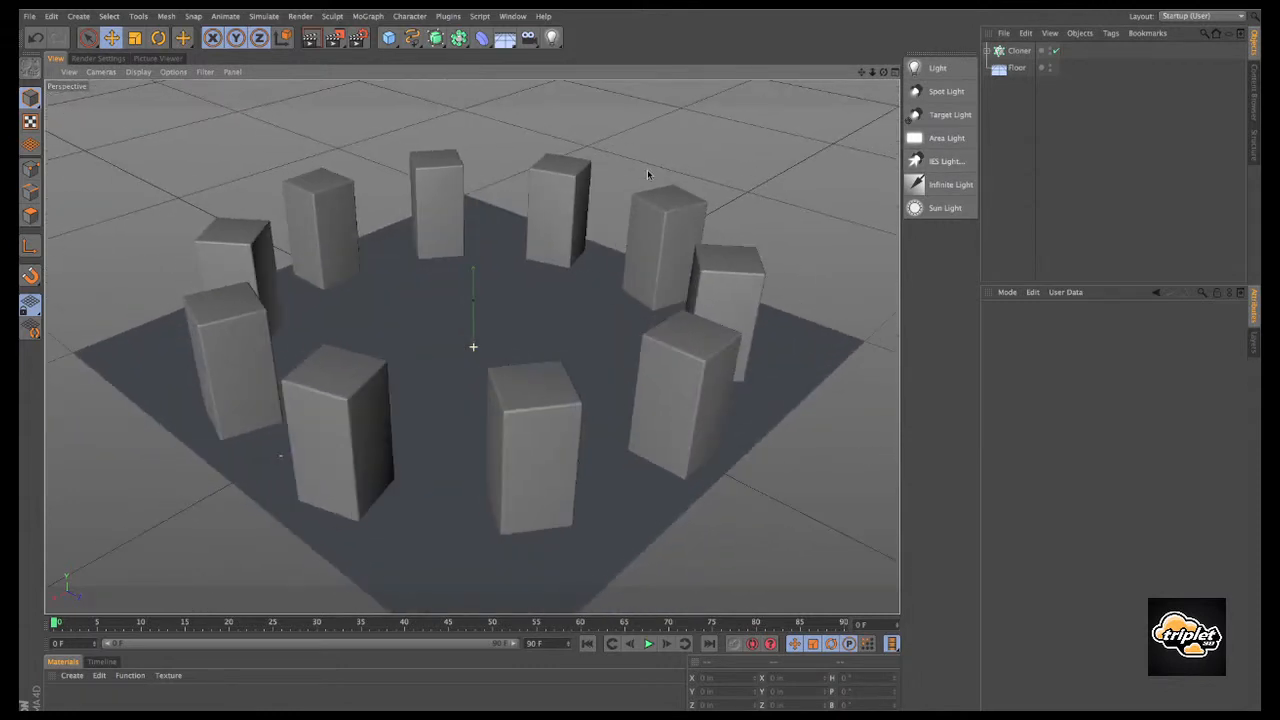
alt+middle_drag(657, 173, 657, 166)
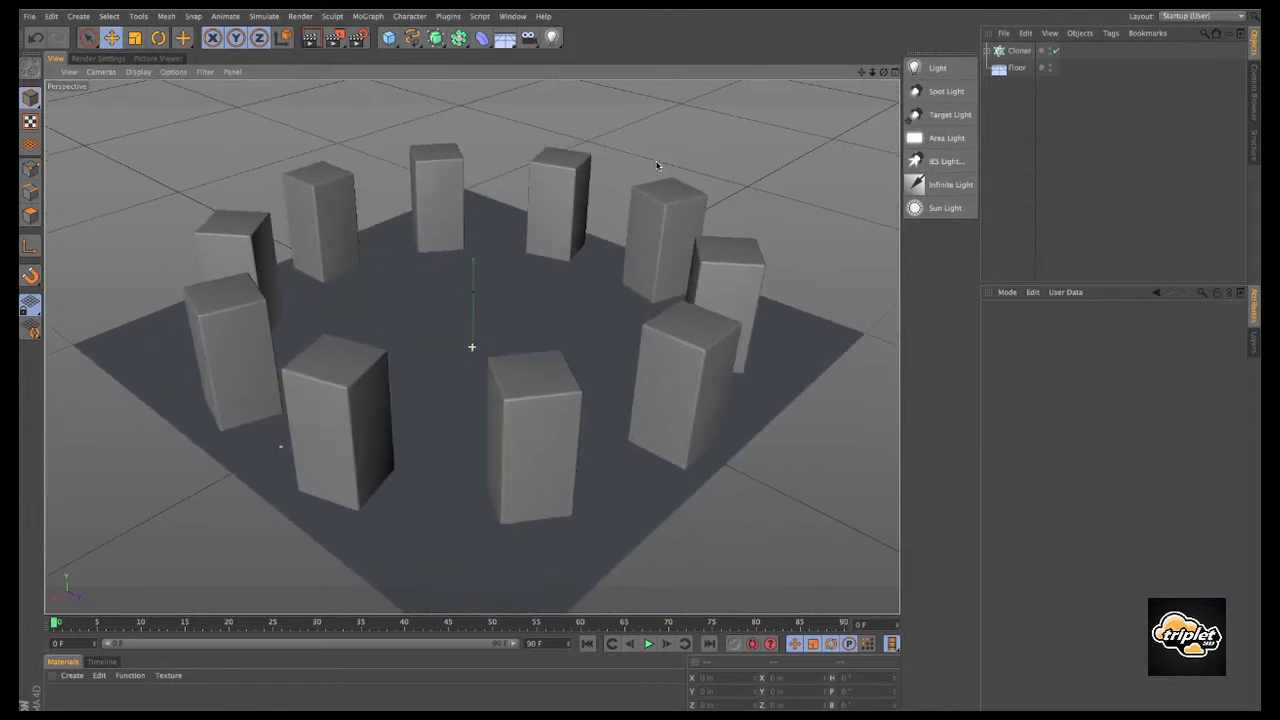
click(952, 186)
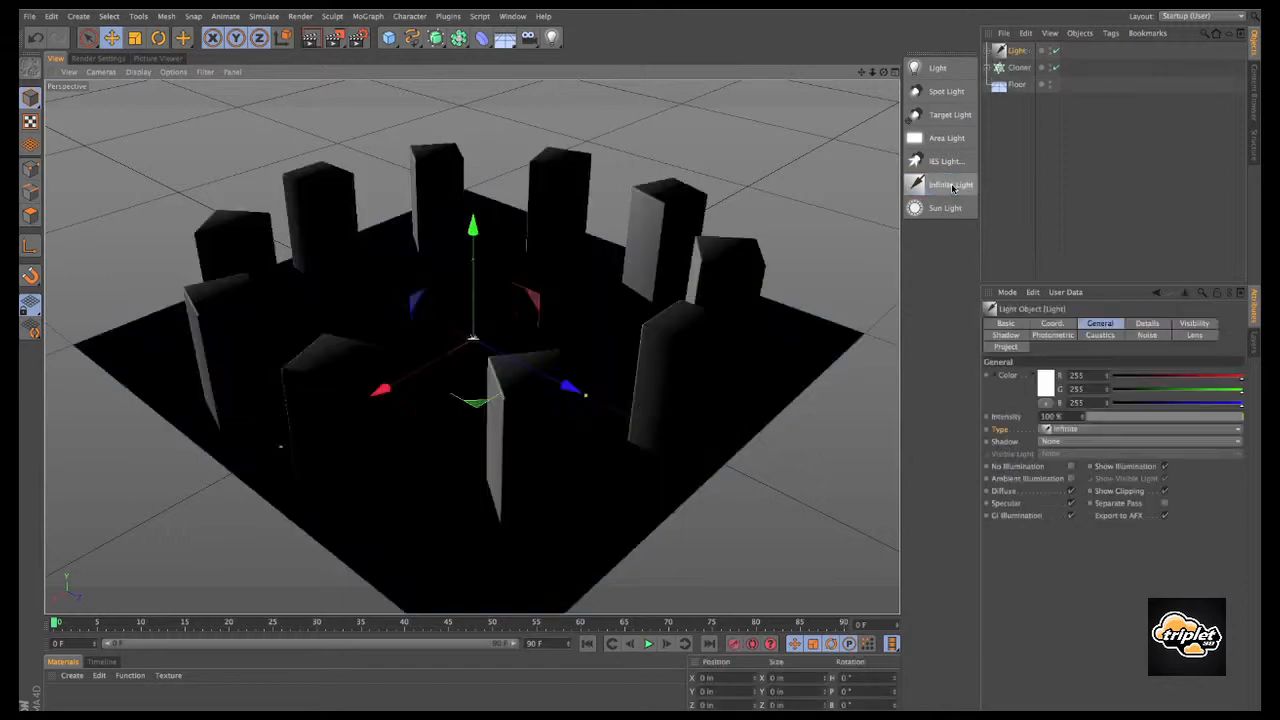
alt+drag(590, 176, 436, 140)
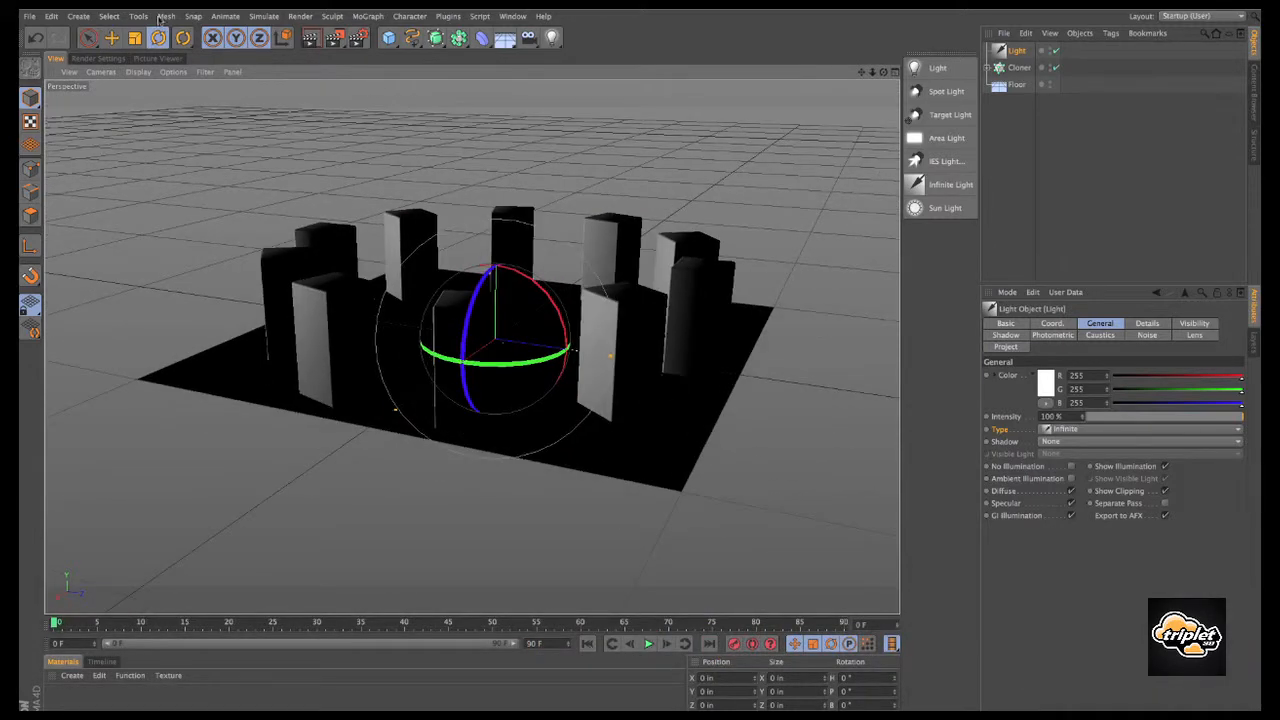
Step: Raise the Infinite light above the cubes to about 284 in on Y
click(111, 37)
drag(497, 320, 497, 262)
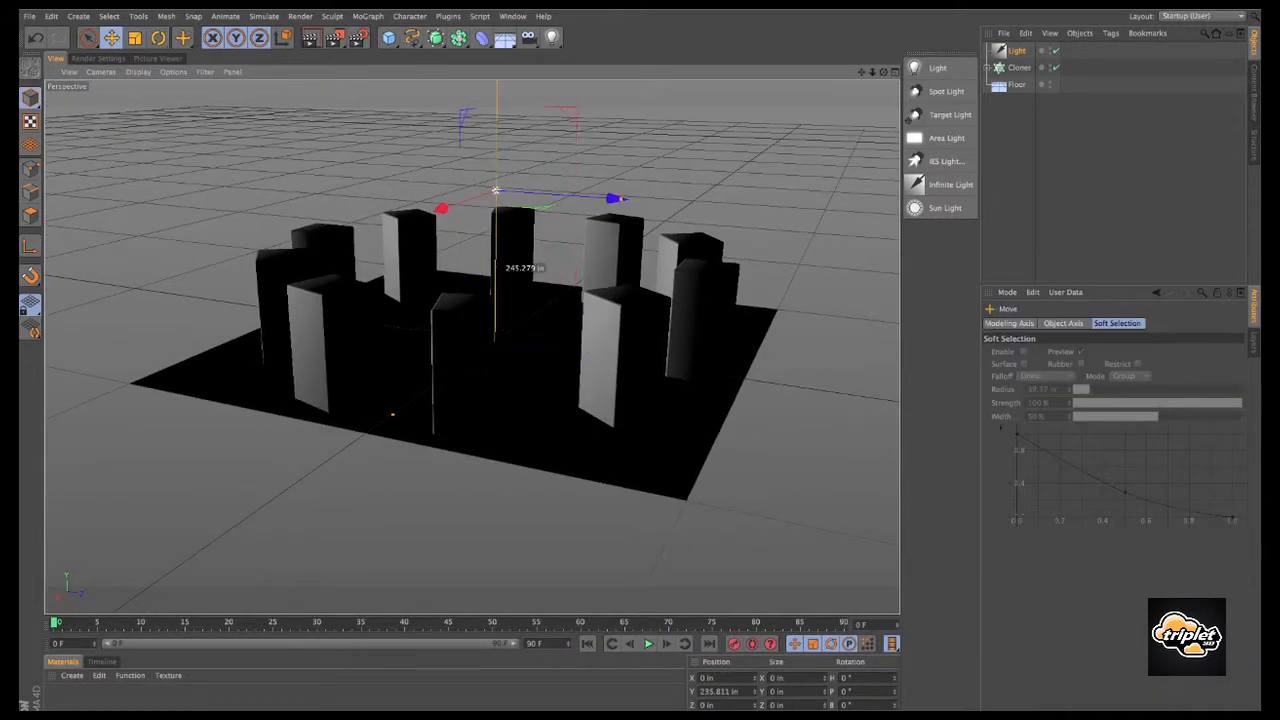
drag(497, 169, 497, 145)
scroll(524, 257, down, 2)
alt+middle_drag(524, 257, 527, 290)
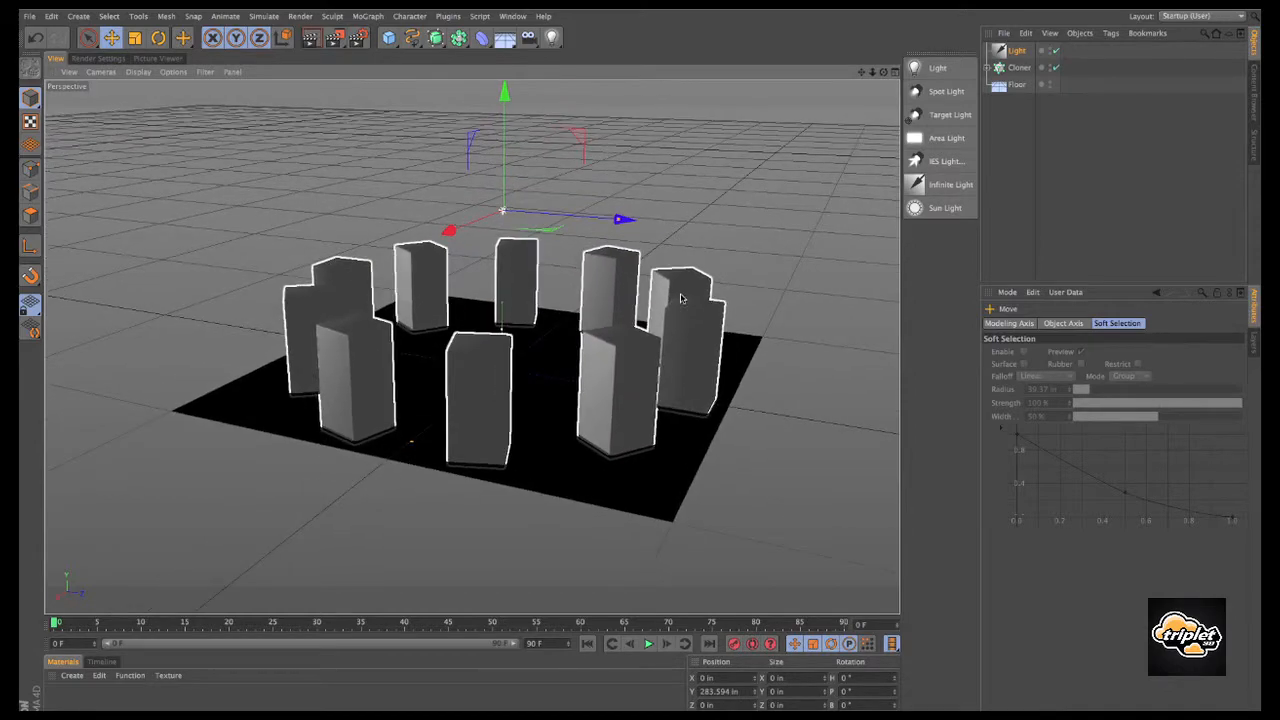
alt+drag(680, 298, 310, 231)
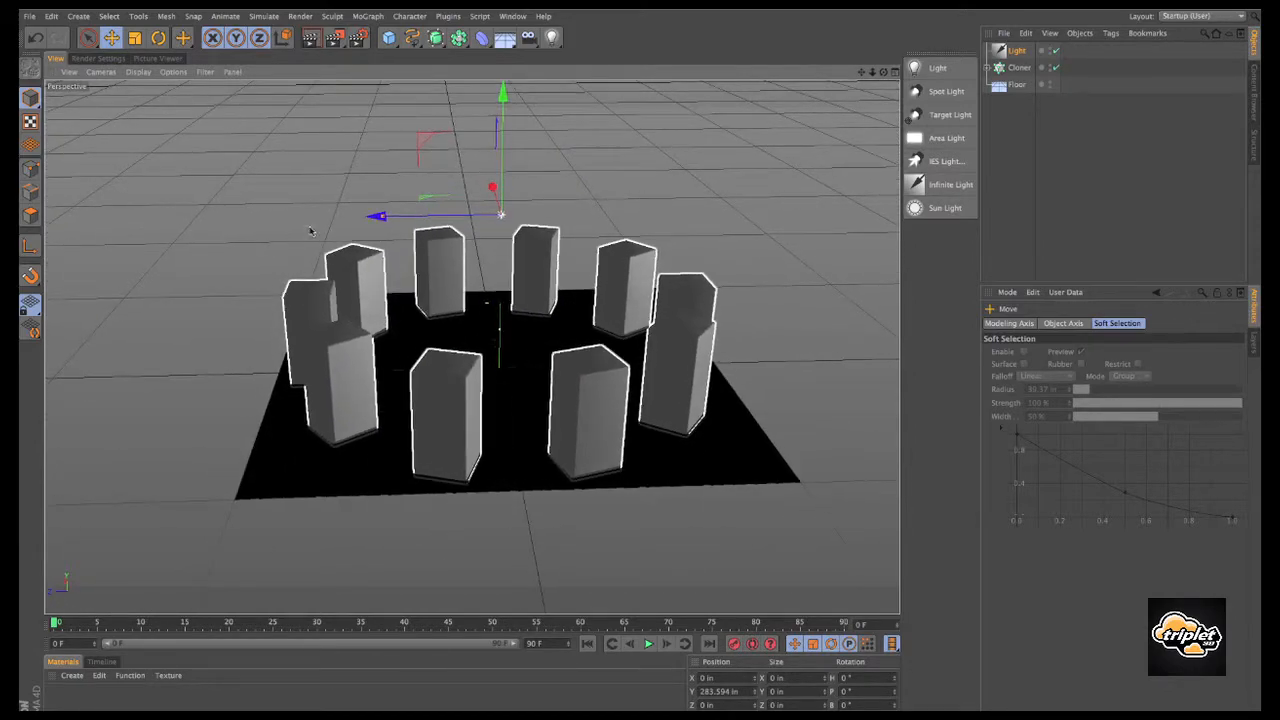
Step: Render the Infinite light to the Picture Viewer, and tilt the light downward to a pitch of about -31°
click(334, 37)
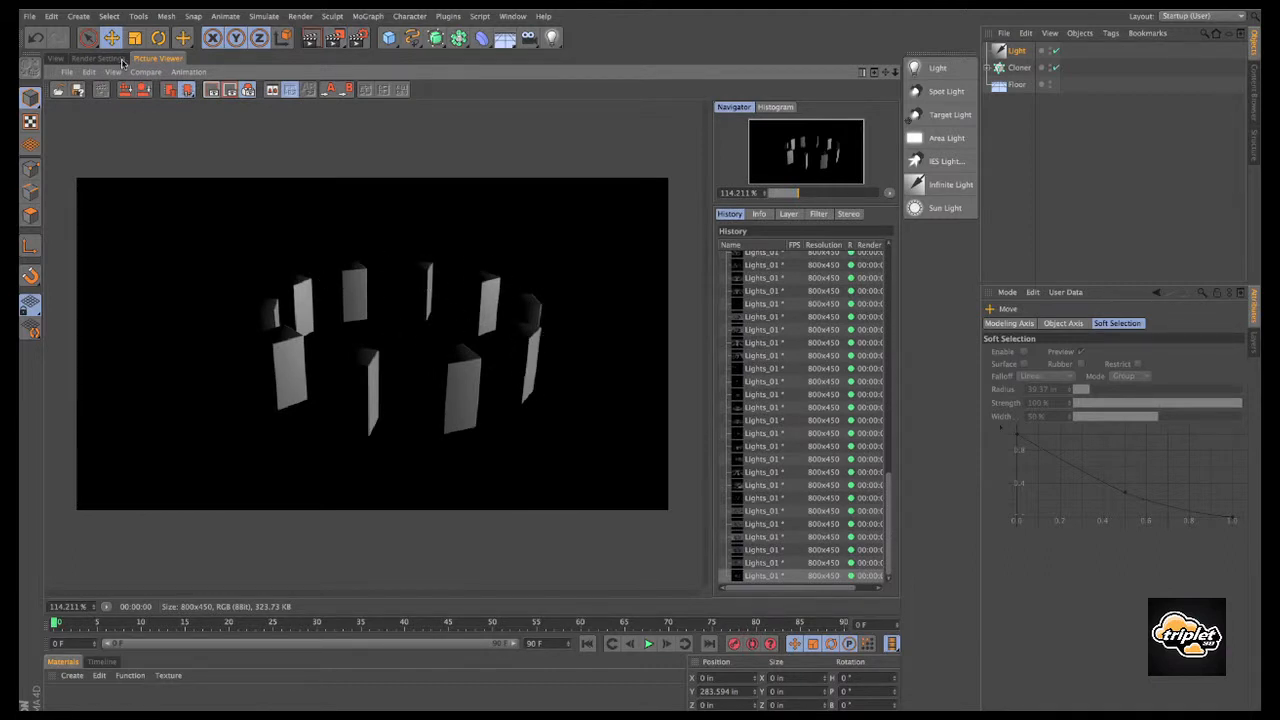
click(58, 58)
key(r)
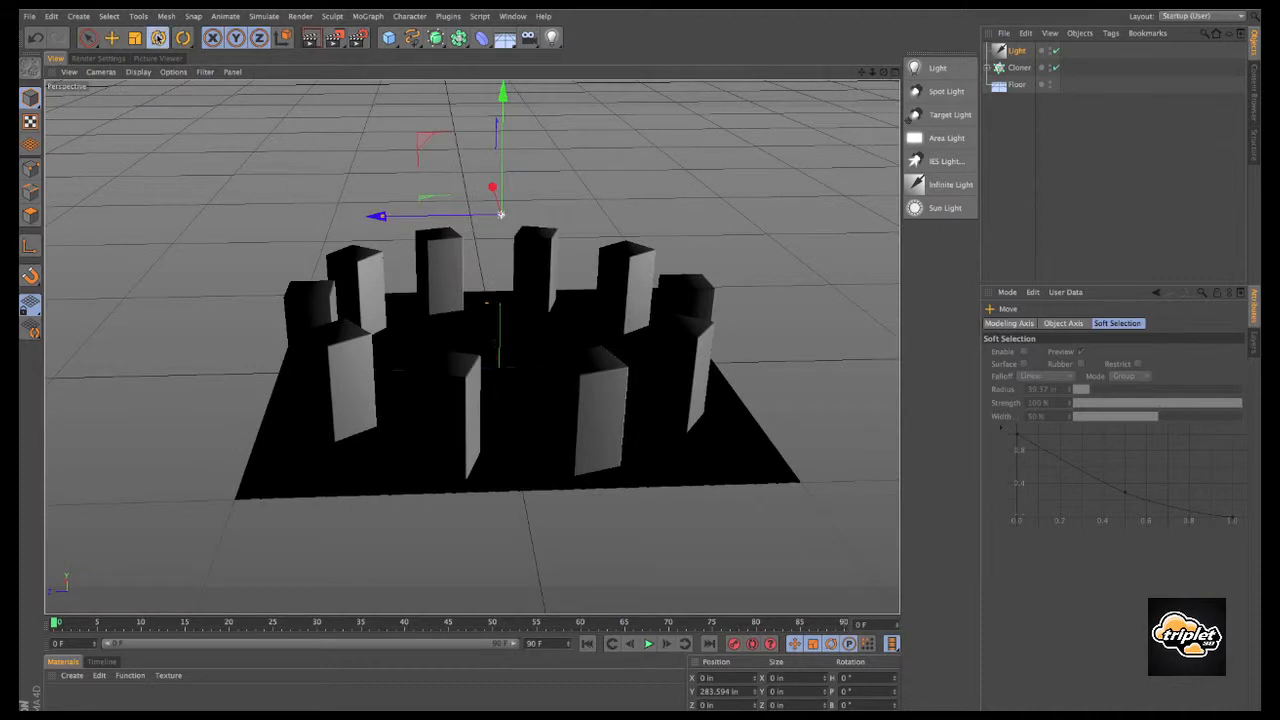
drag(525, 162, 540, 145)
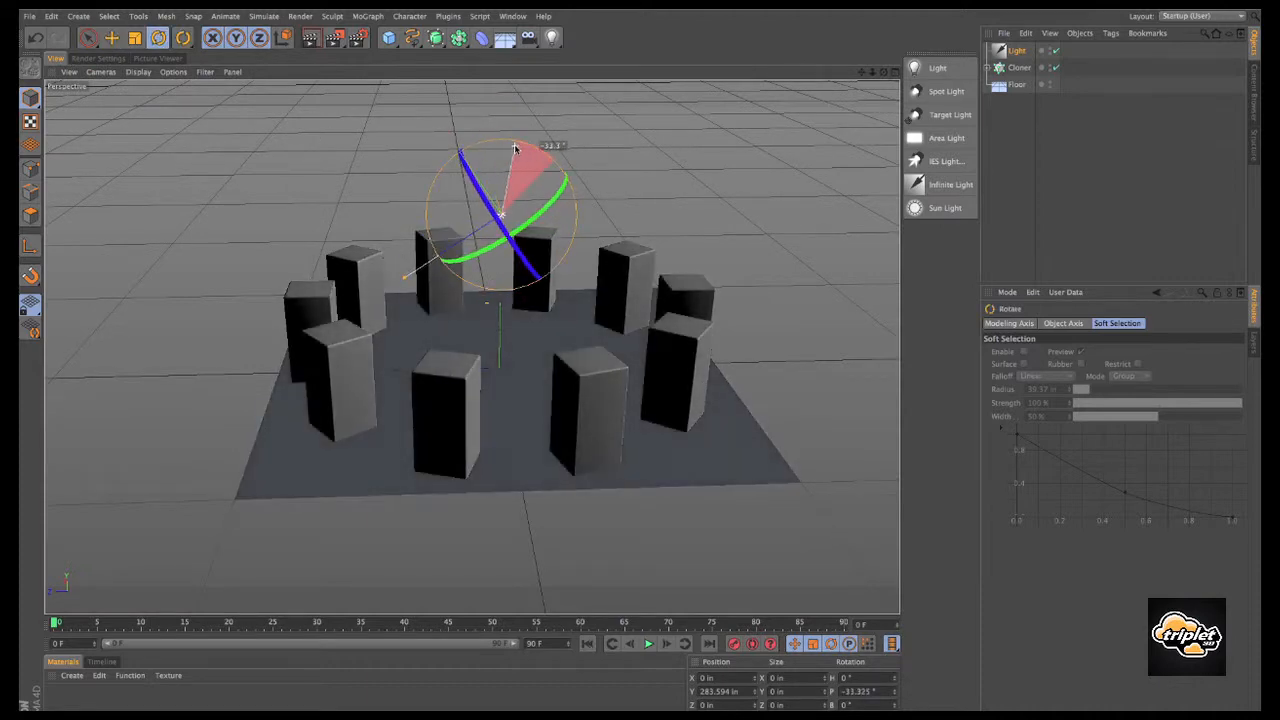
Step: Set the Infinite light's shadow to Shadow Maps (Soft) and render it to the Picture Viewer
click(1015, 50)
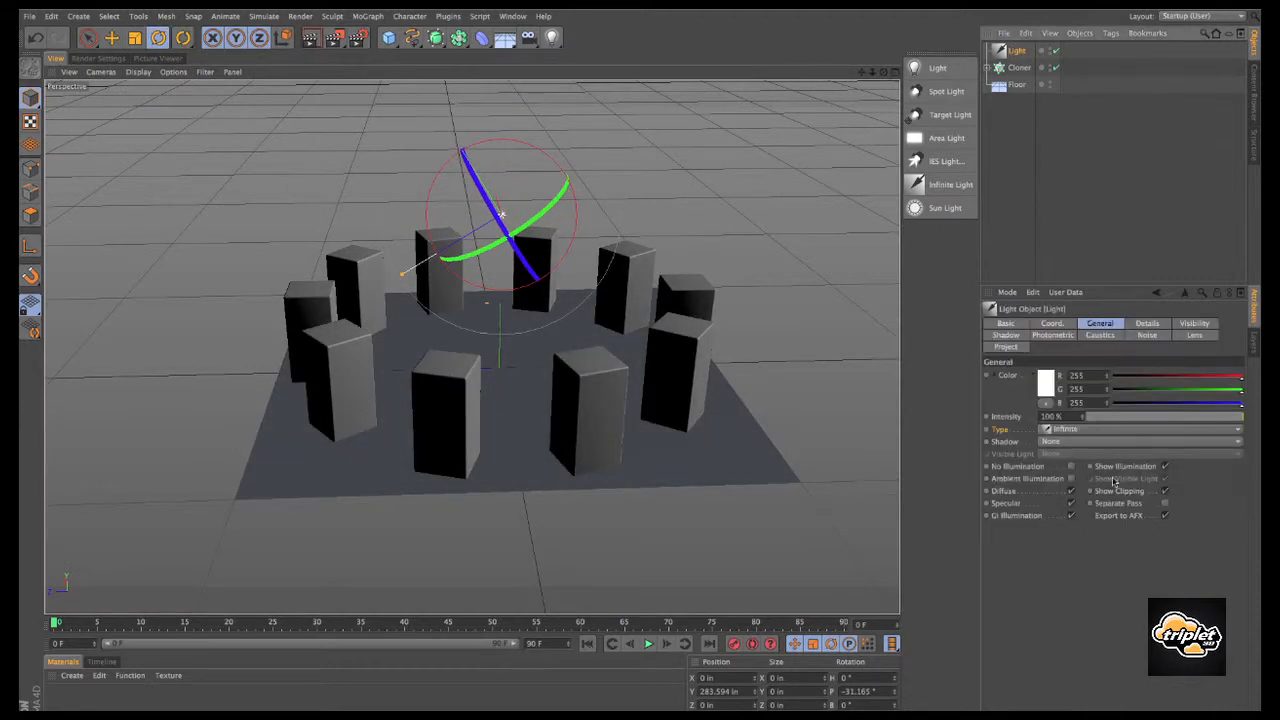
click(1099, 442)
click(1100, 460)
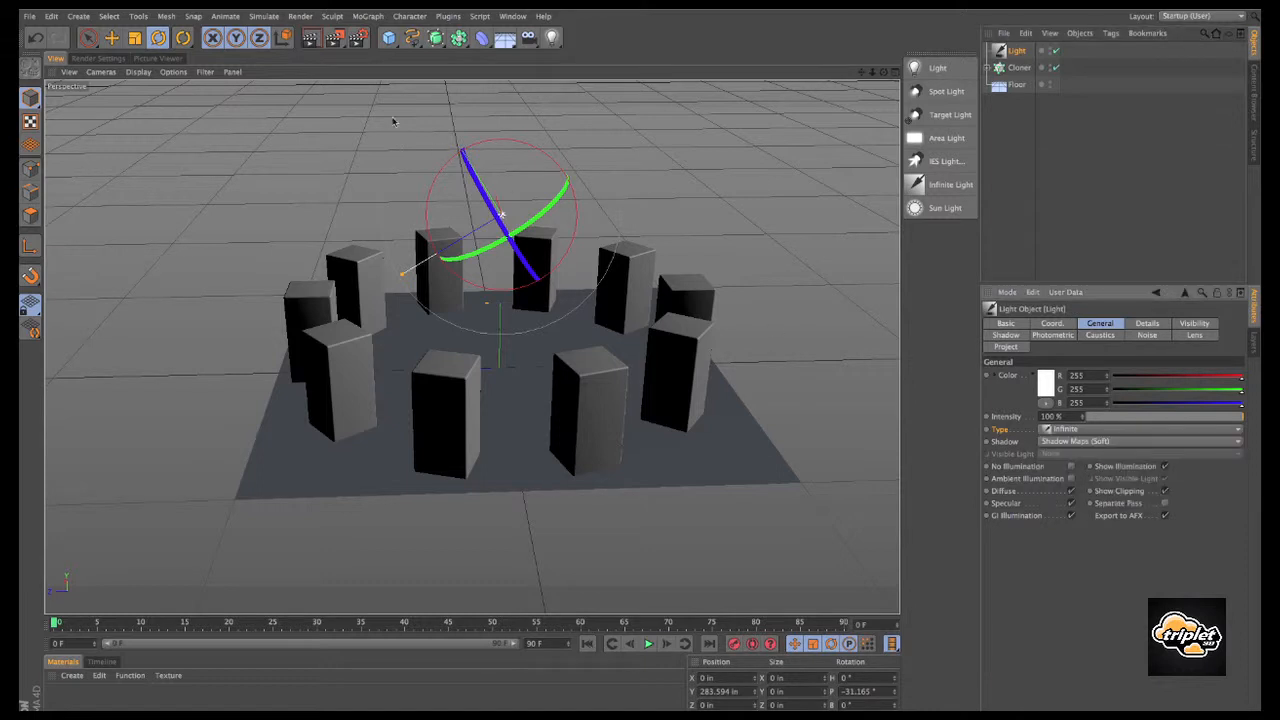
click(334, 37)
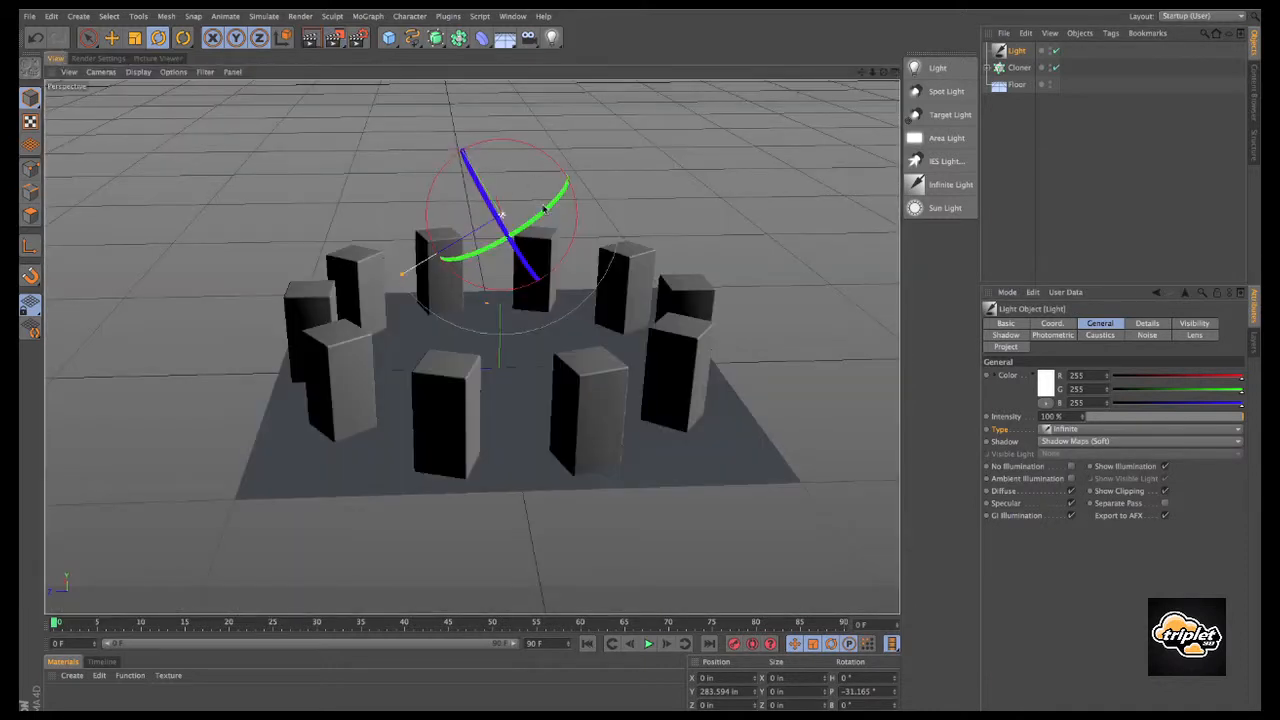
Step: Rotate the Infinite light to about -21° heading, -29° pitch and 9° bank, and render it to the Picture Viewer
drag(544, 210, 510, 216)
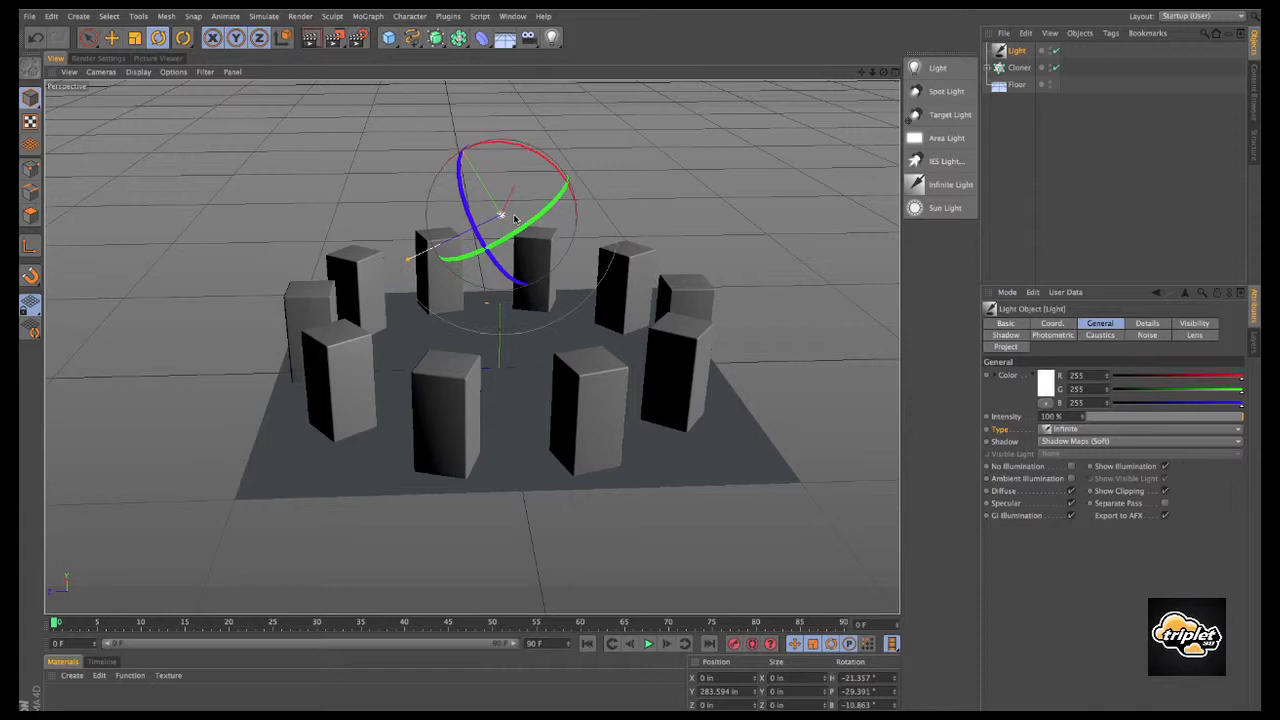
click(334, 37)
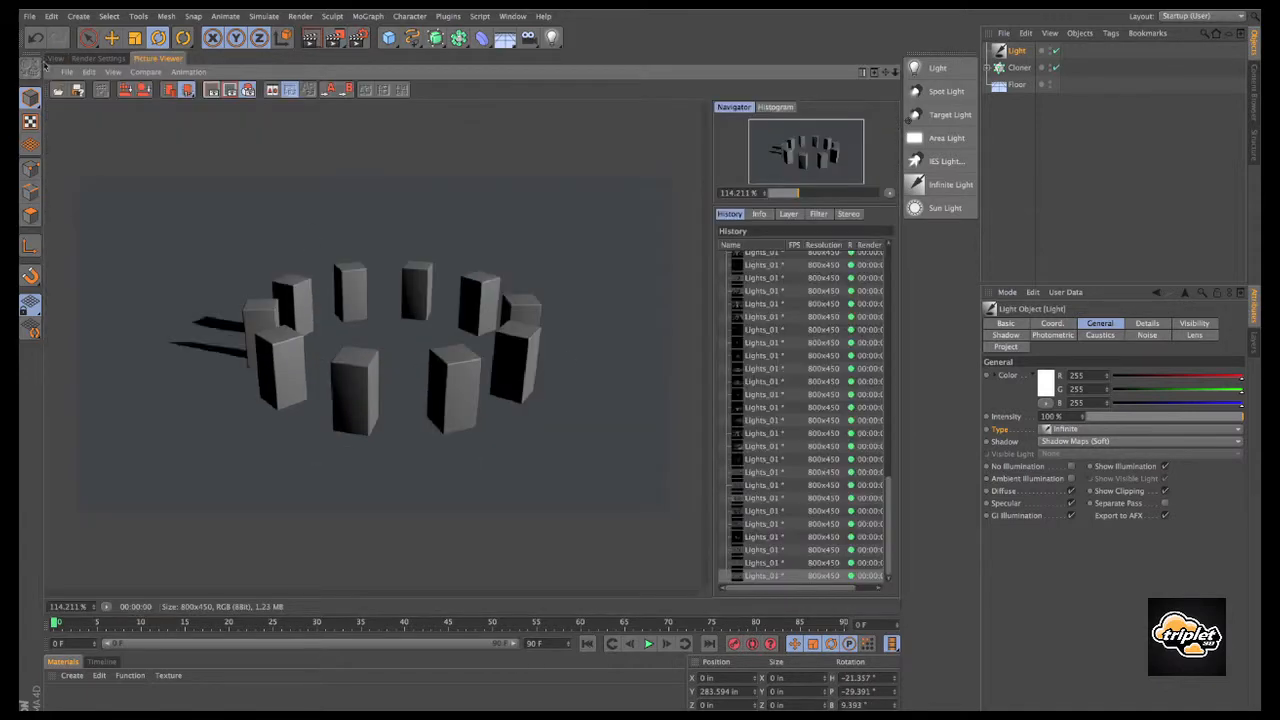
click(55, 58)
Step: Lower the Infinite light to about 226 in on Y, and delete it from the scene
alt+drag(130, 120, 545, 302)
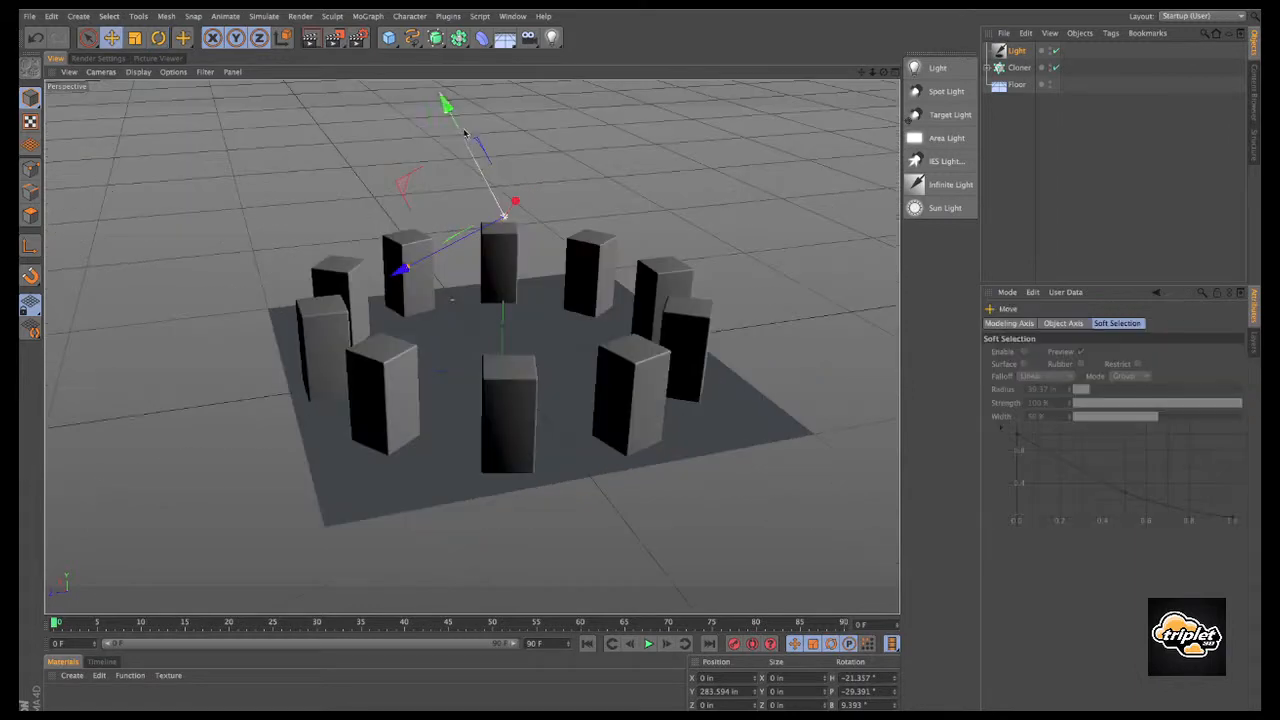
drag(443, 106, 466, 140)
click(1016, 50)
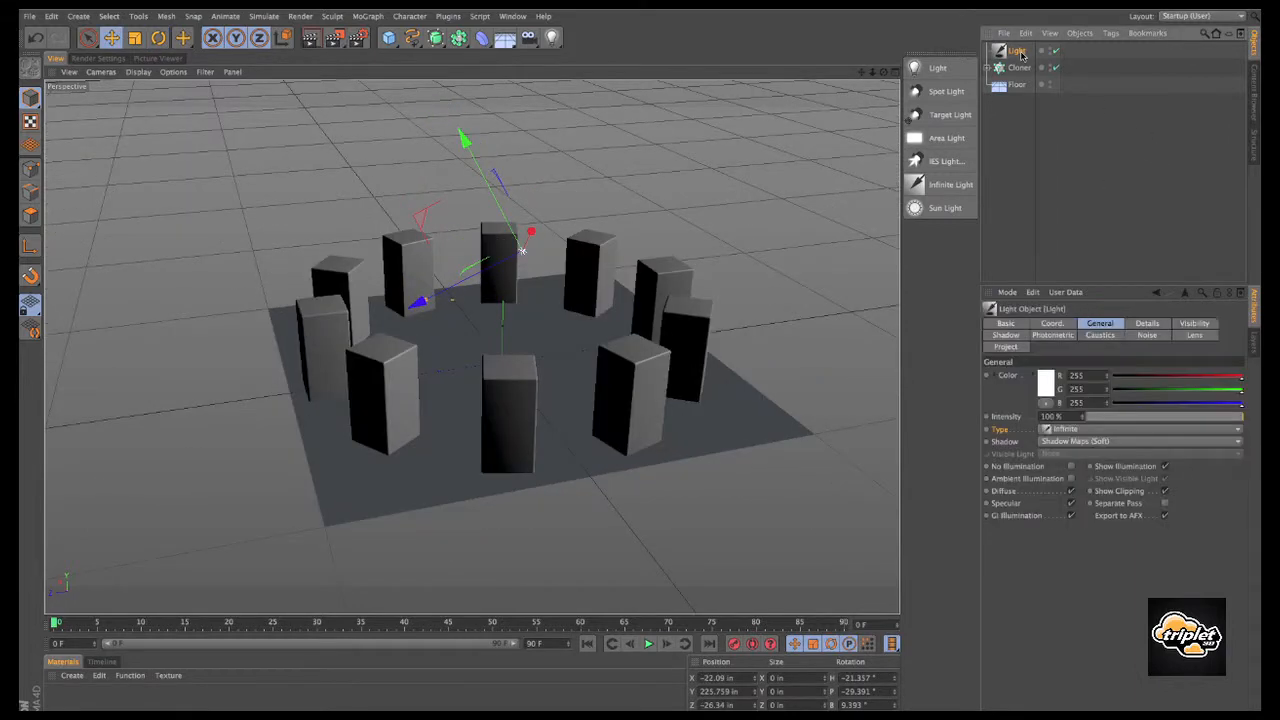
key(Delete)
key(shift+r)
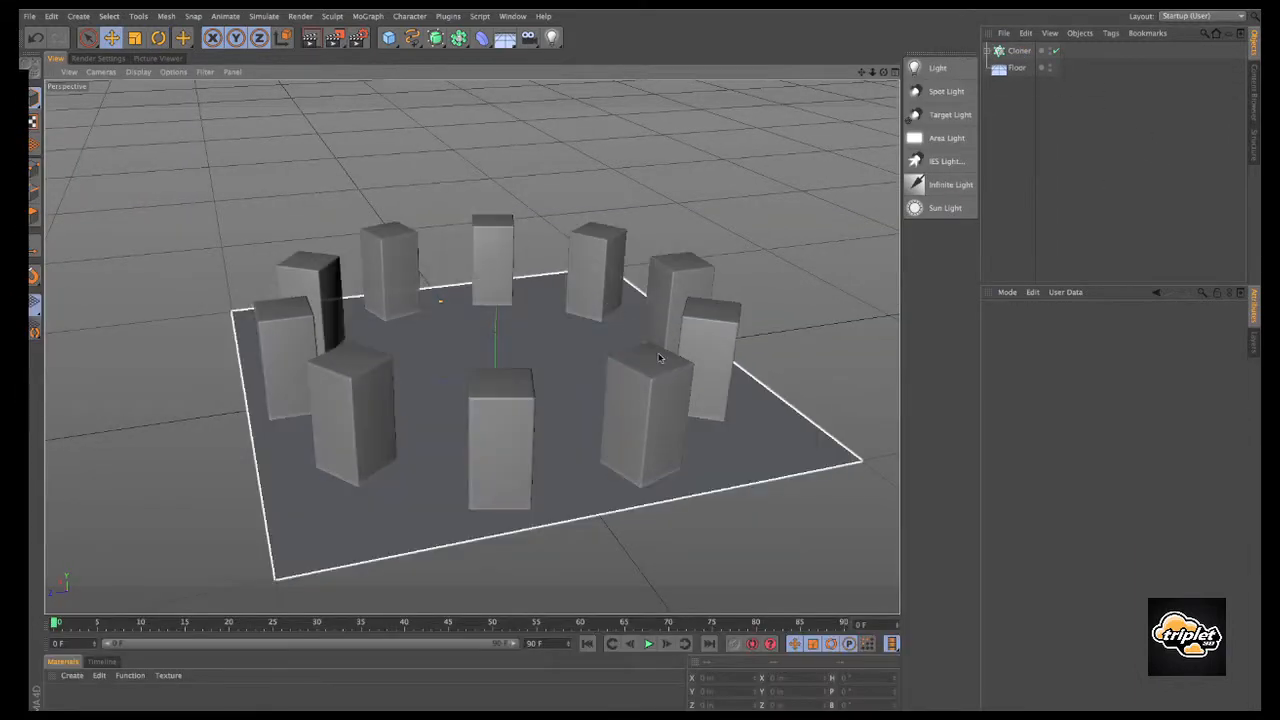
alt+drag(725, 301, 540, 308)
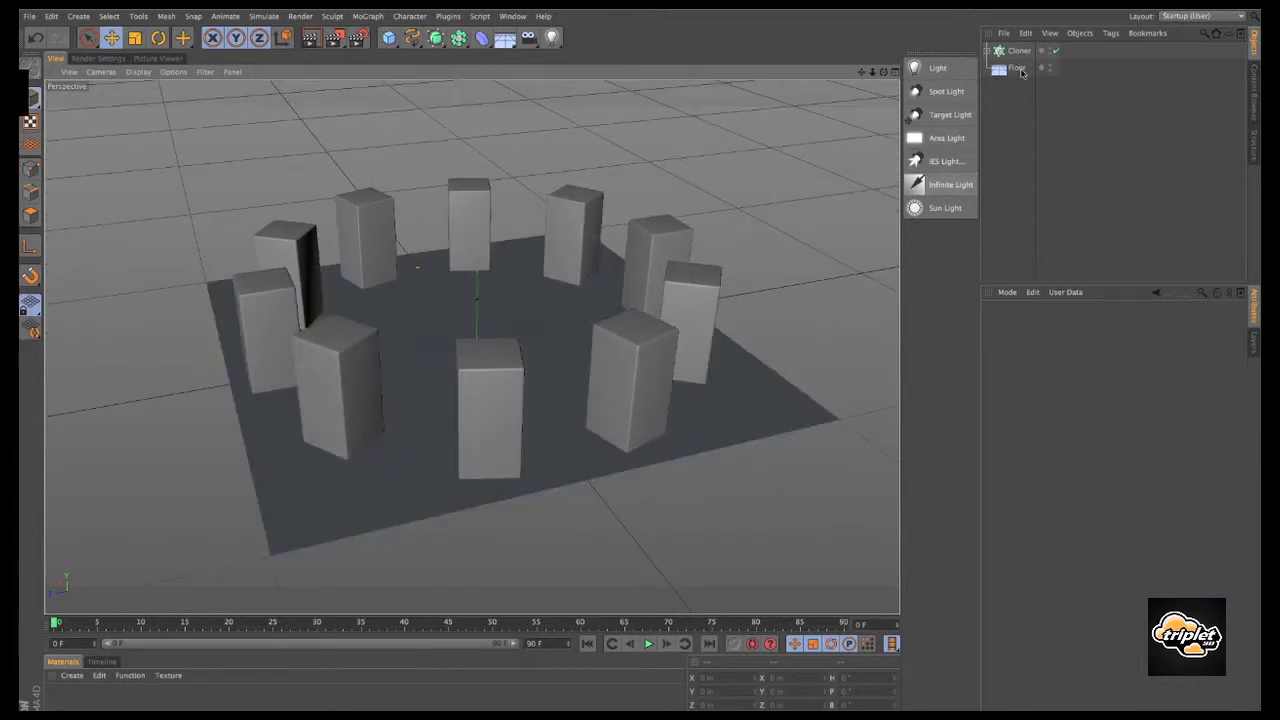
Step: Add an Omni light raised to about 297 in on Y above the cubes, and render it to the Picture Viewer
click(937, 68)
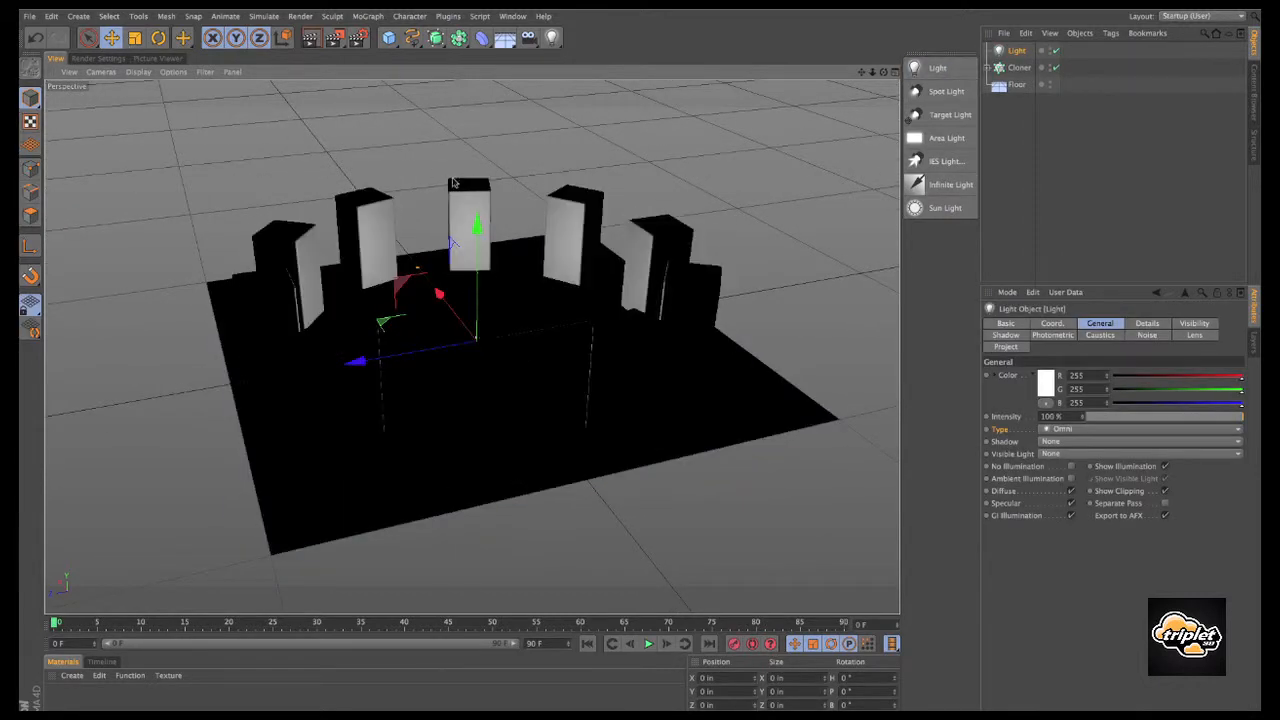
drag(477, 340, 477, 161)
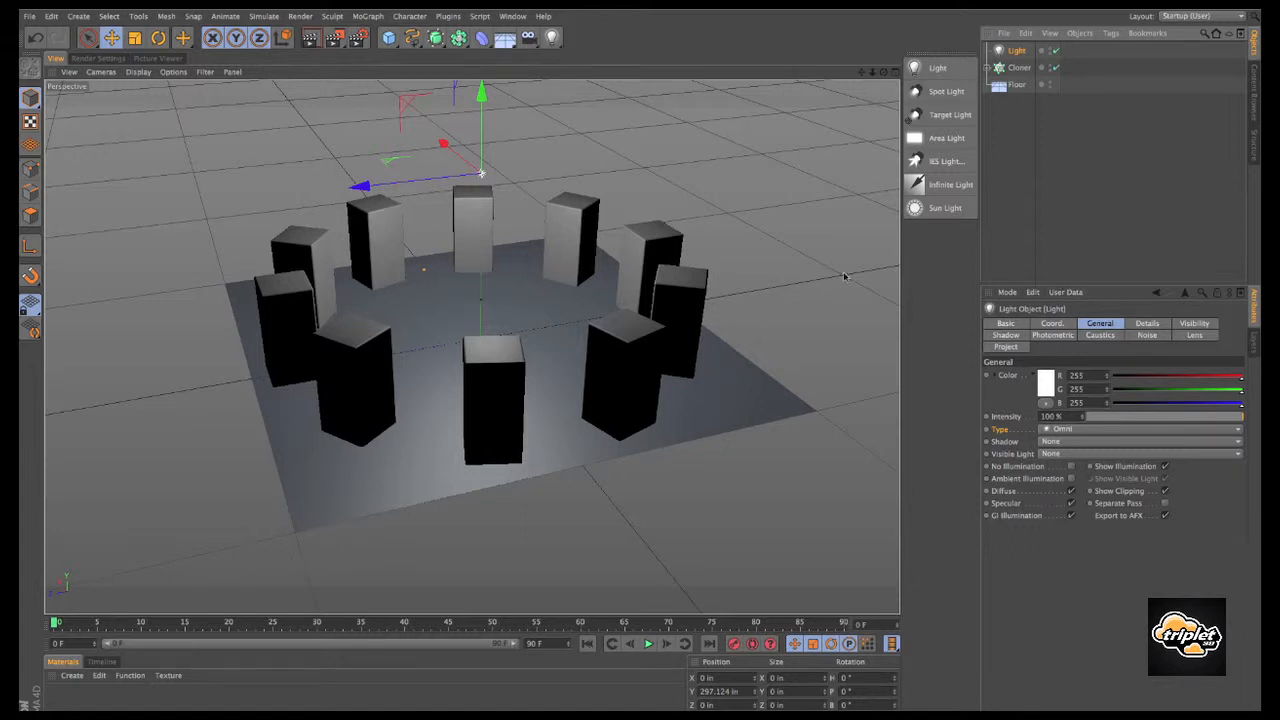
click(334, 38)
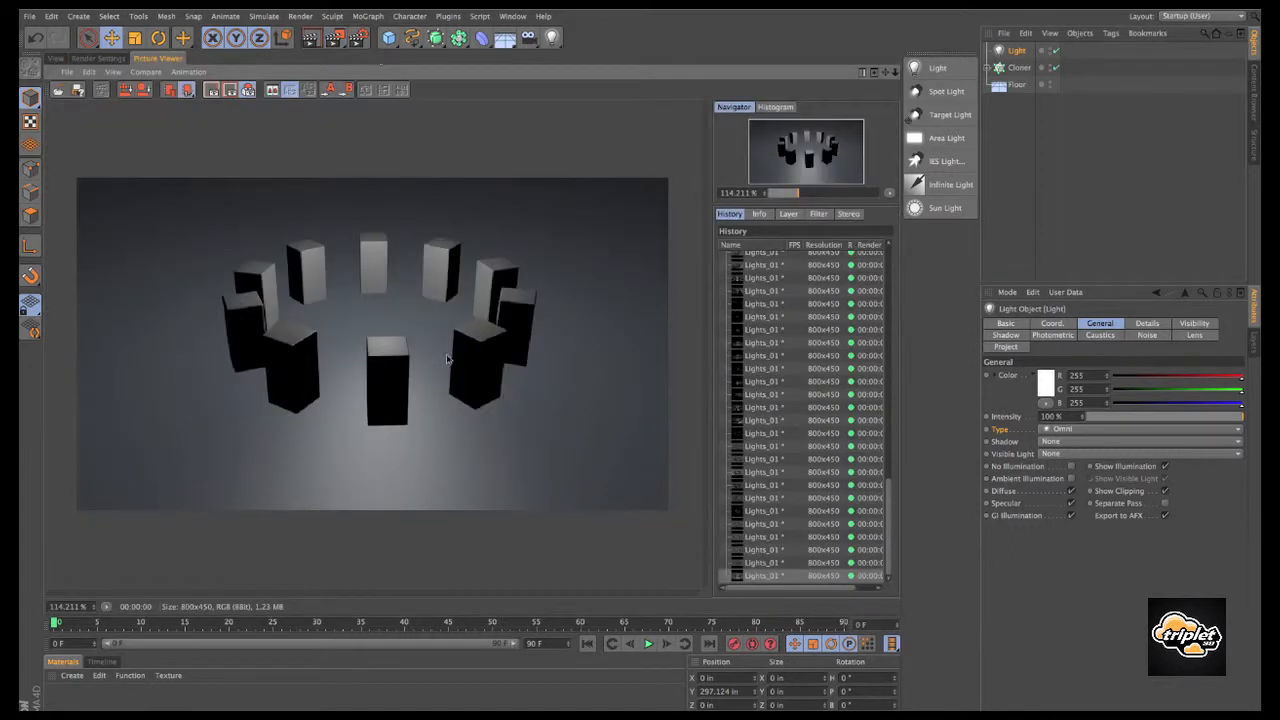
click(55, 58)
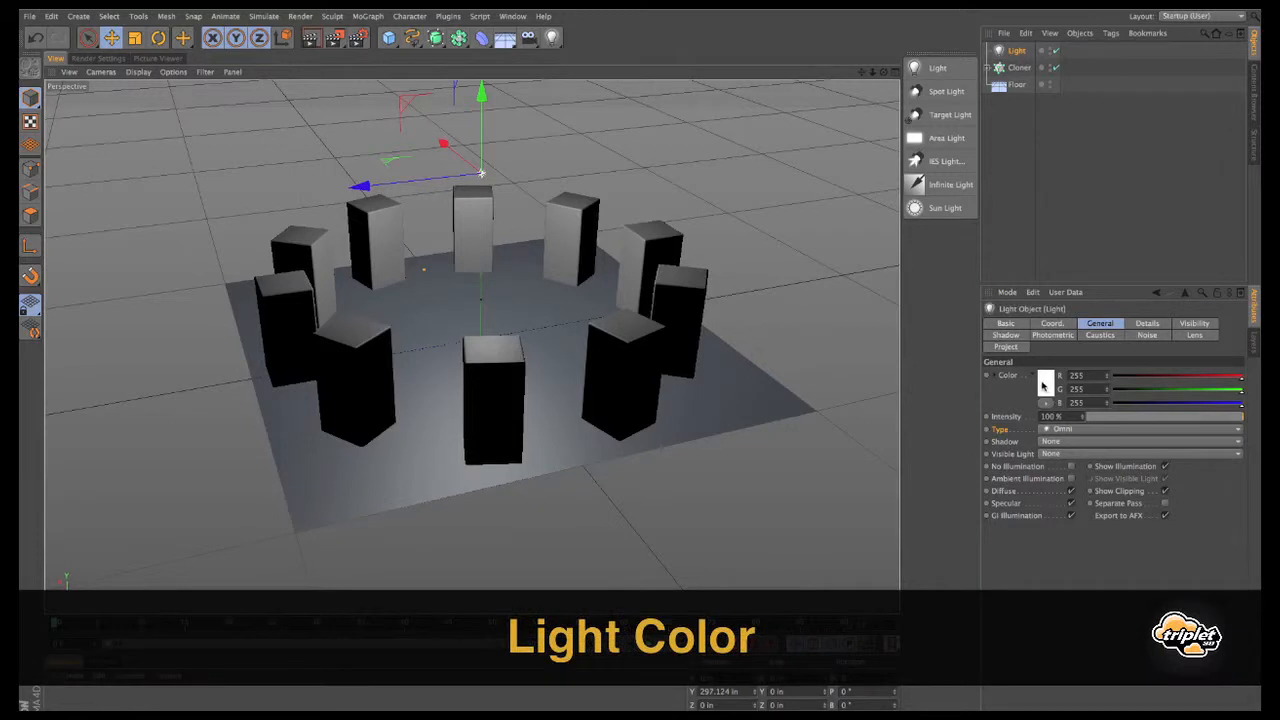
Step: Set the Omni light's color to a warm tan (RGB 232, 205, 155) and render it to the Picture Viewer
click(1046, 386)
mouse_move(1046, 344)
mouse_down()
mouse_move(1092, 344)
mouse_move(998, 357)
mouse_move(1030, 345)
mouse_up()
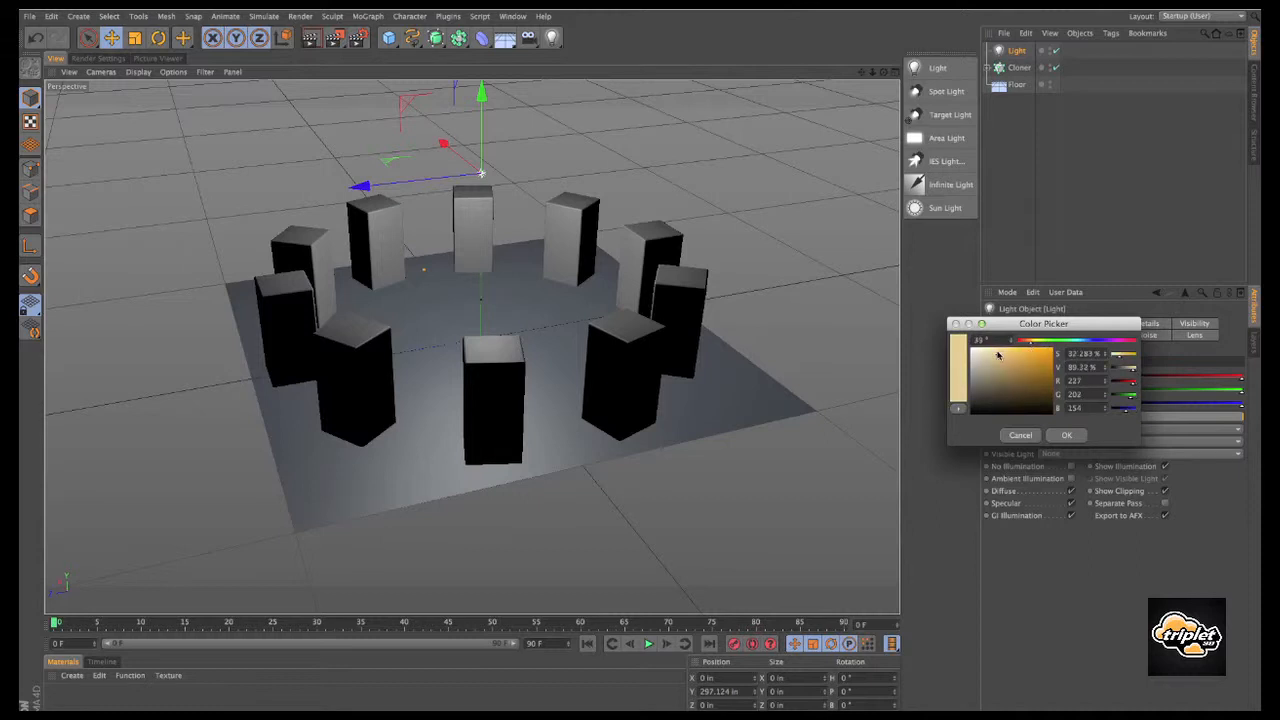
click(1067, 435)
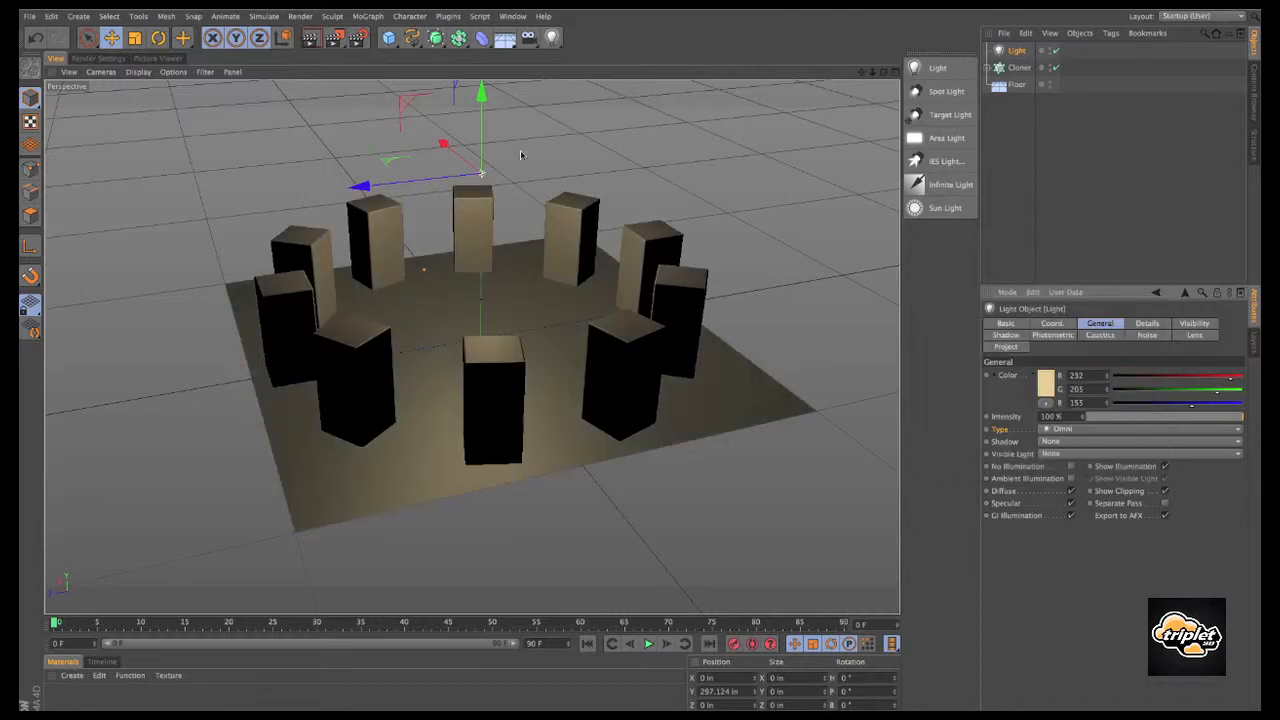
click(334, 37)
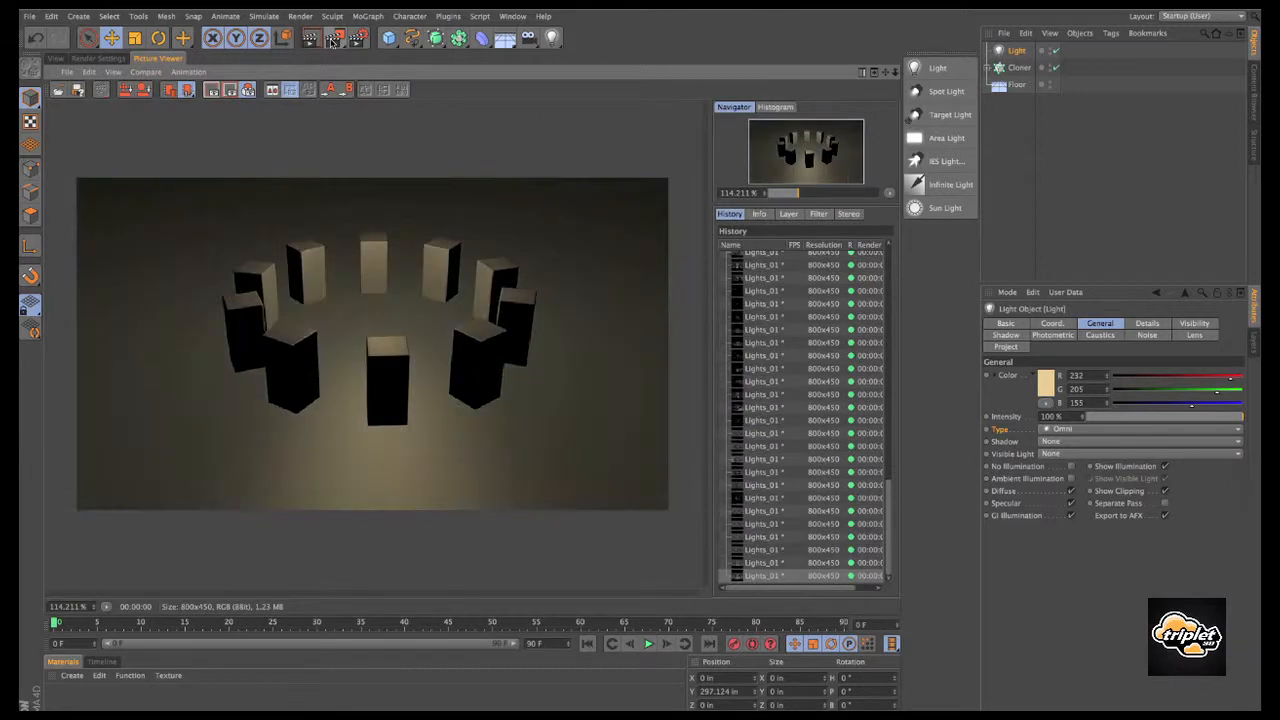
click(56, 59)
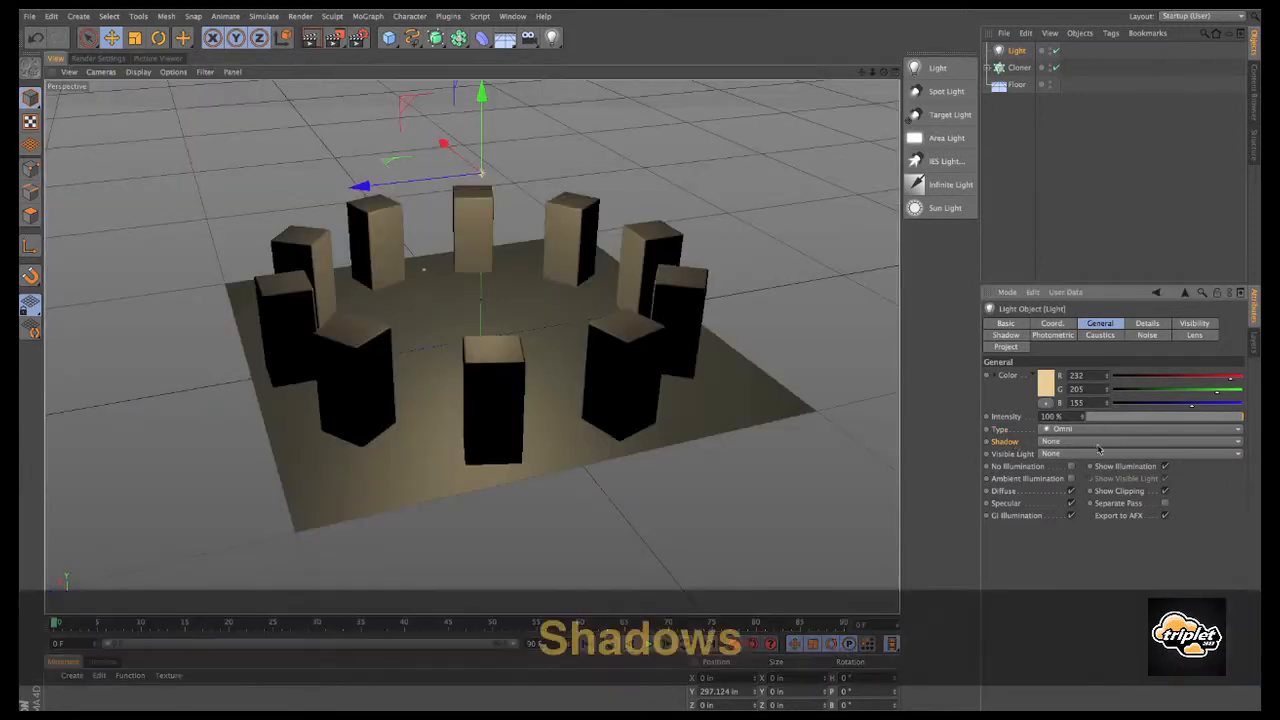
Step: Set the Omni light's shadow to Shadow Maps (Soft), render it and examine the shadow edges up close
click(1100, 441)
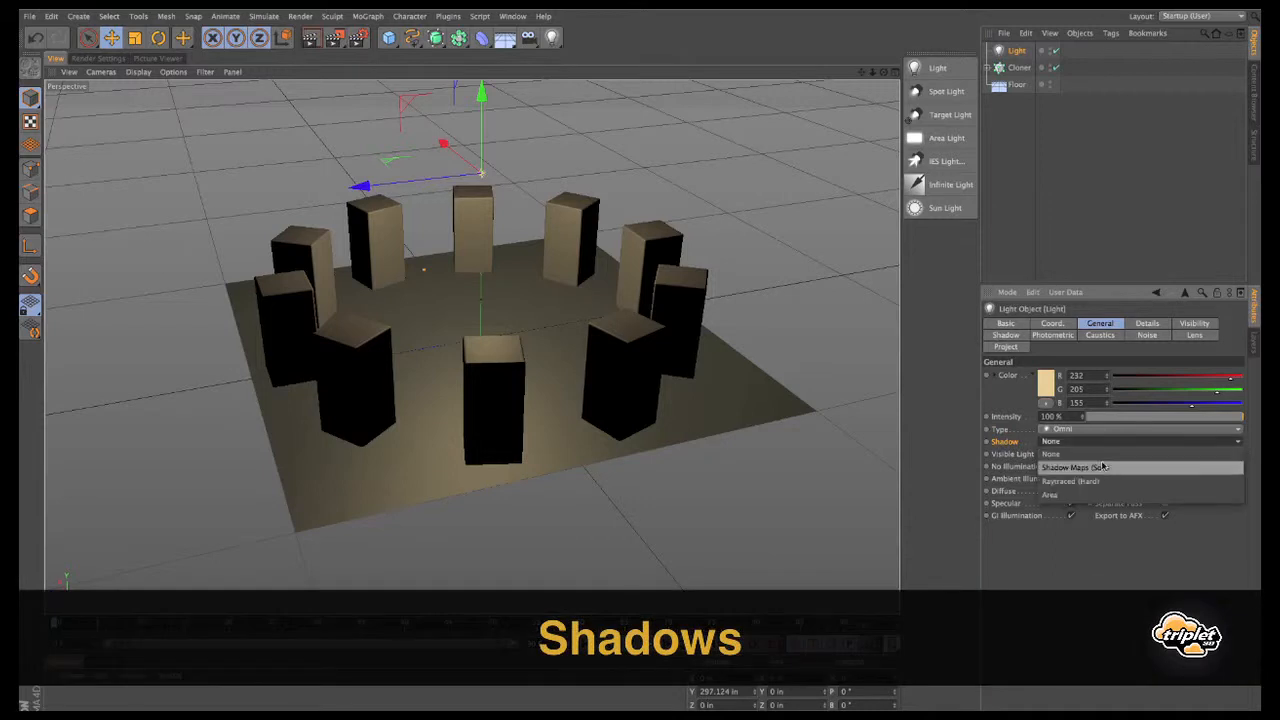
click(1104, 467)
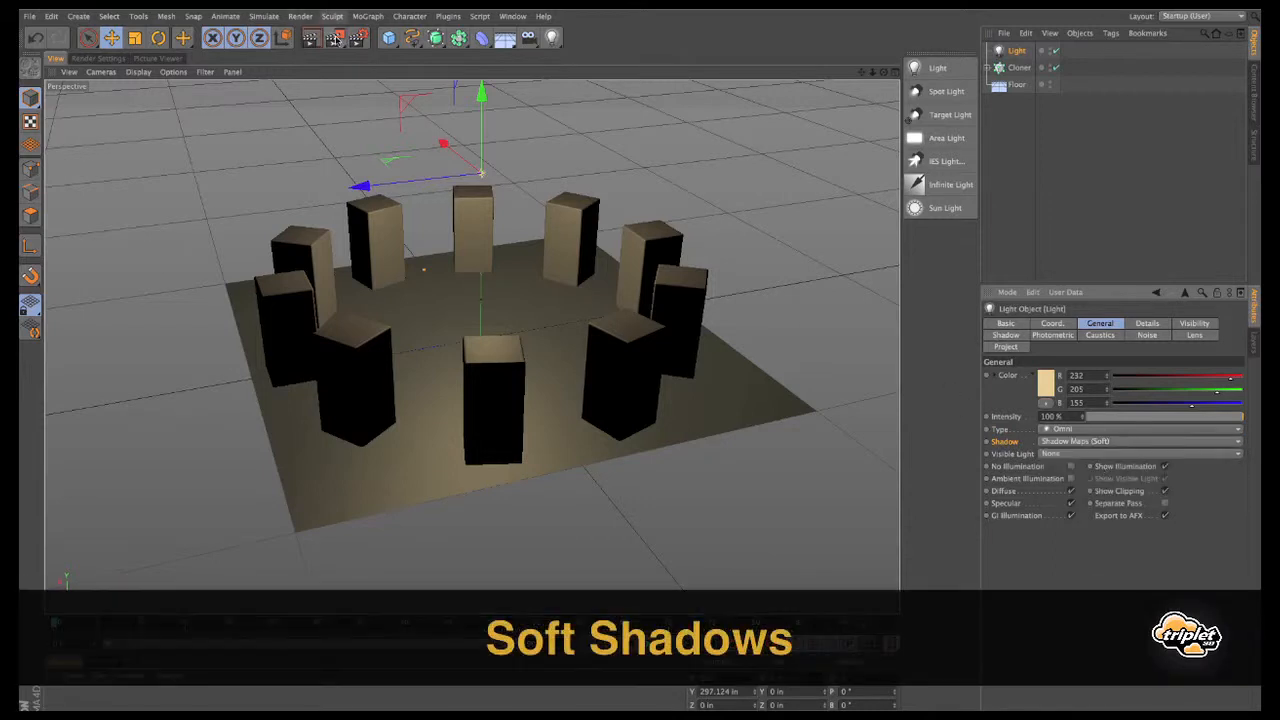
click(334, 37)
scroll(580, 366, up, 6)
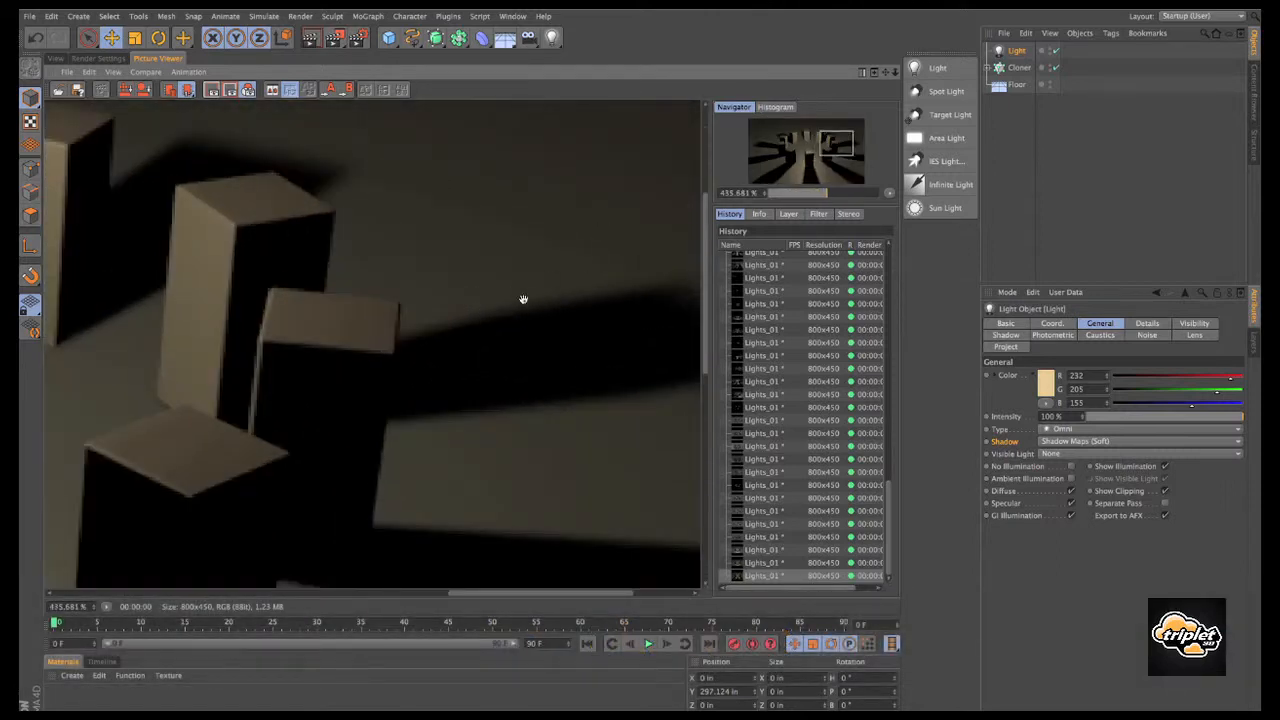
scroll(523, 299, down, 6)
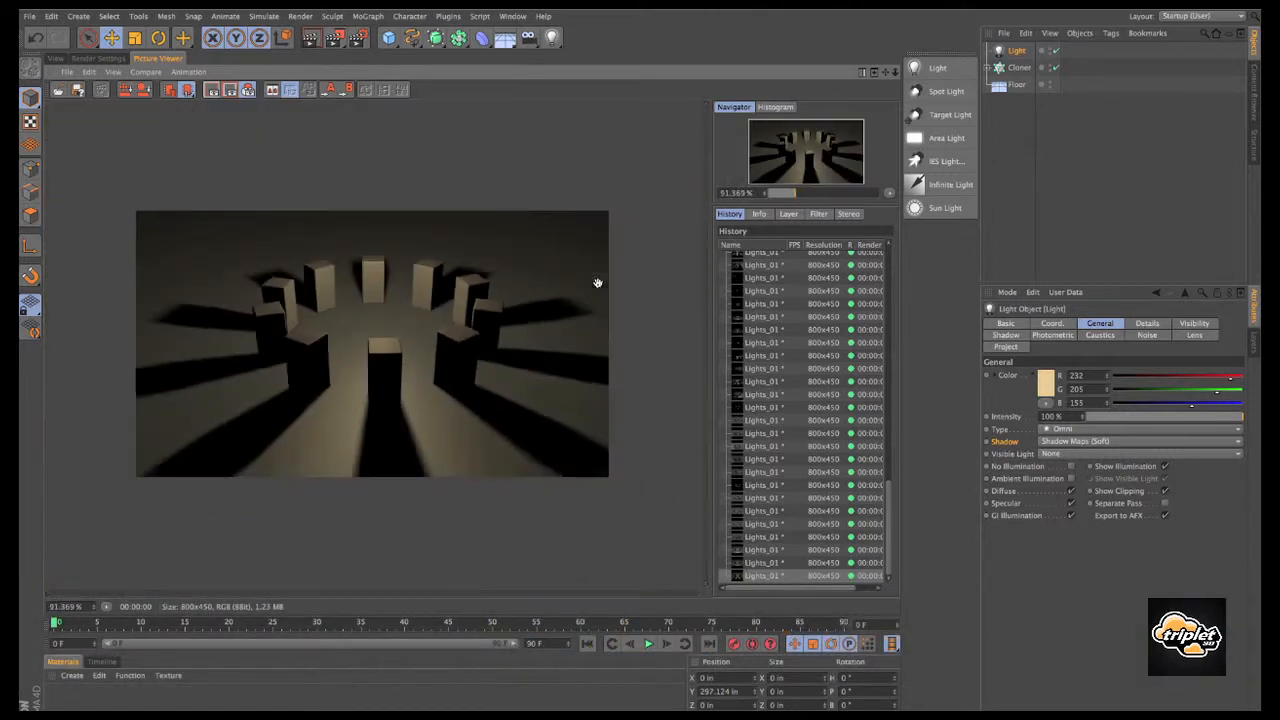
click(56, 58)
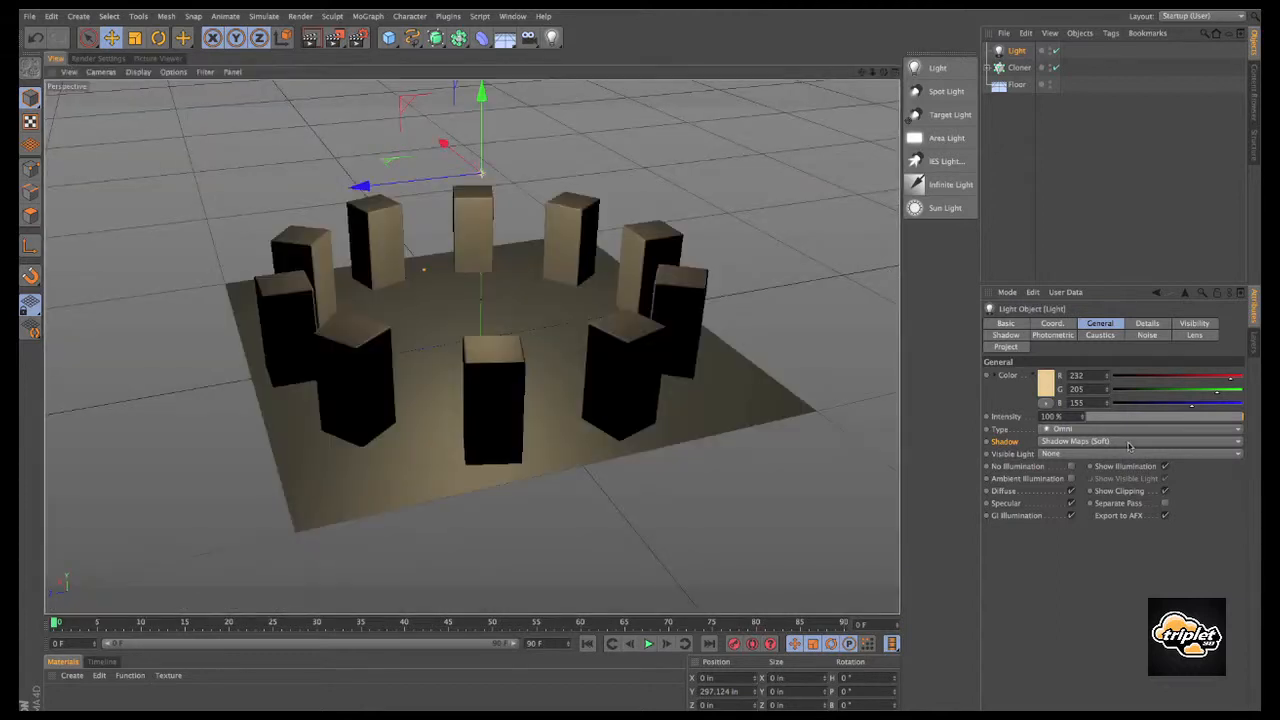
Step: Switch the Omni light's shadow to Raytraced (Hard), render it and examine the shadow edges
click(1130, 442)
click(1070, 481)
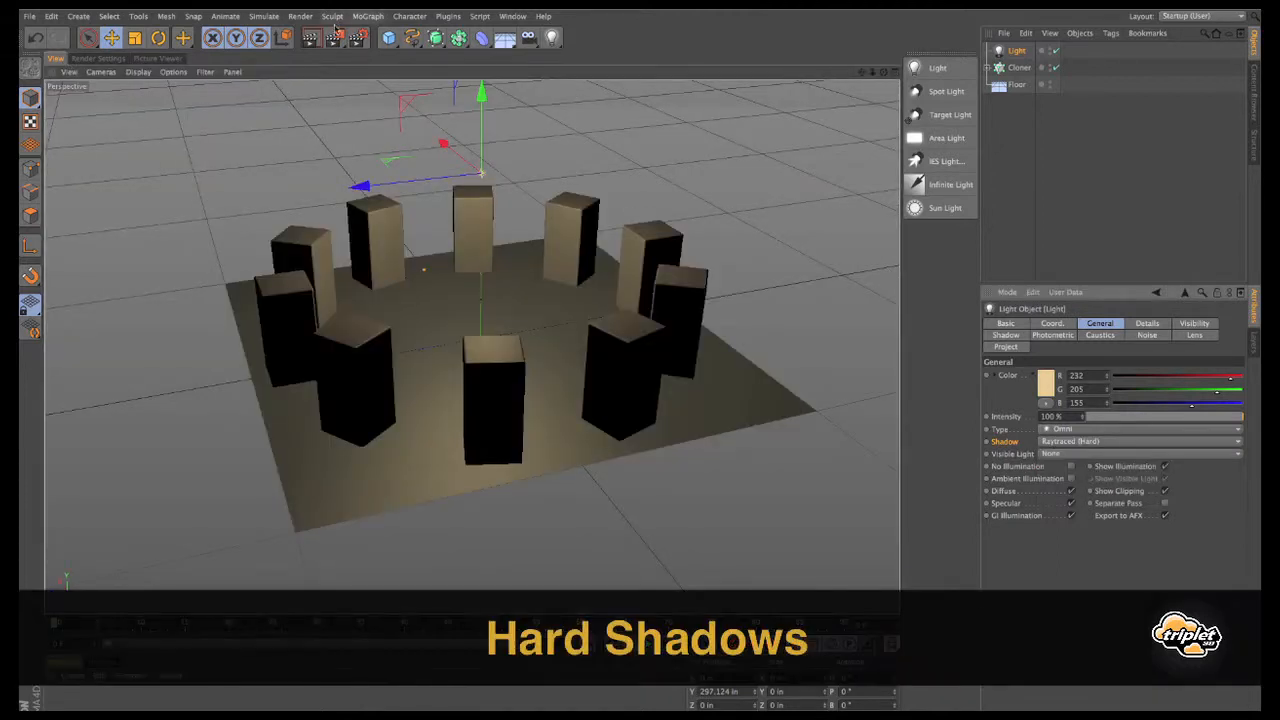
click(333, 37)
scroll(391, 486, up, 4)
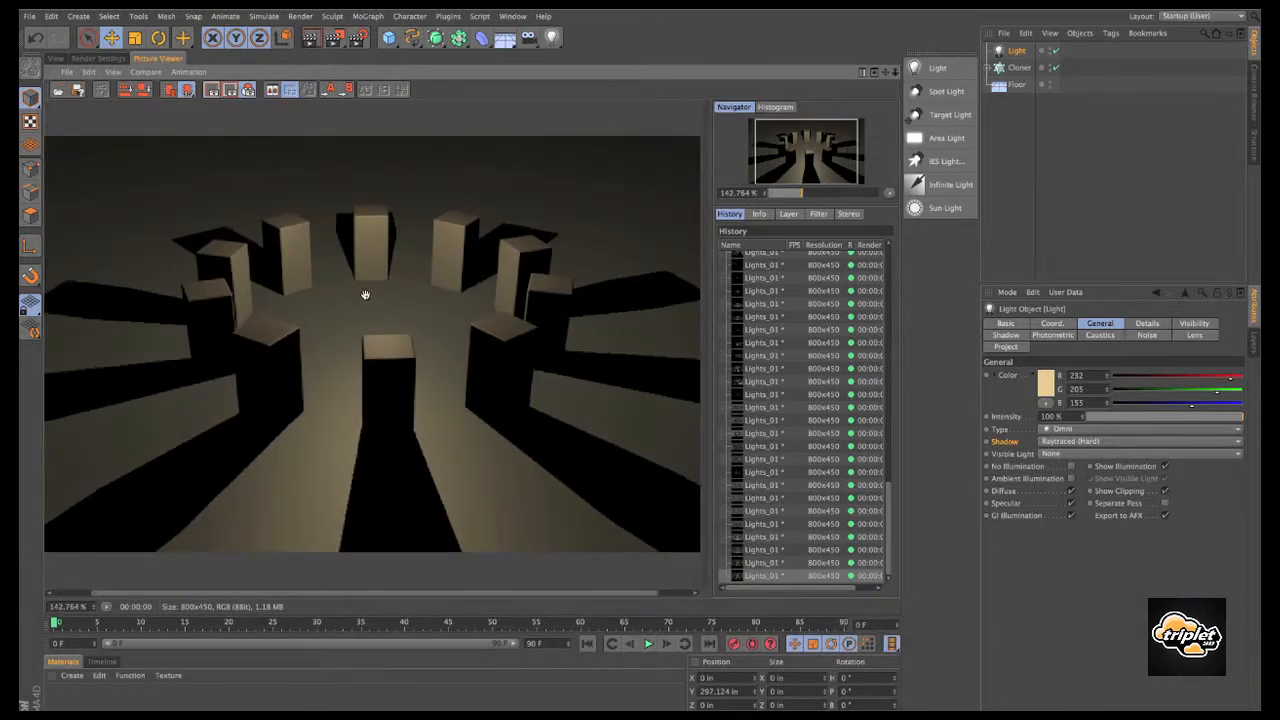
click(56, 58)
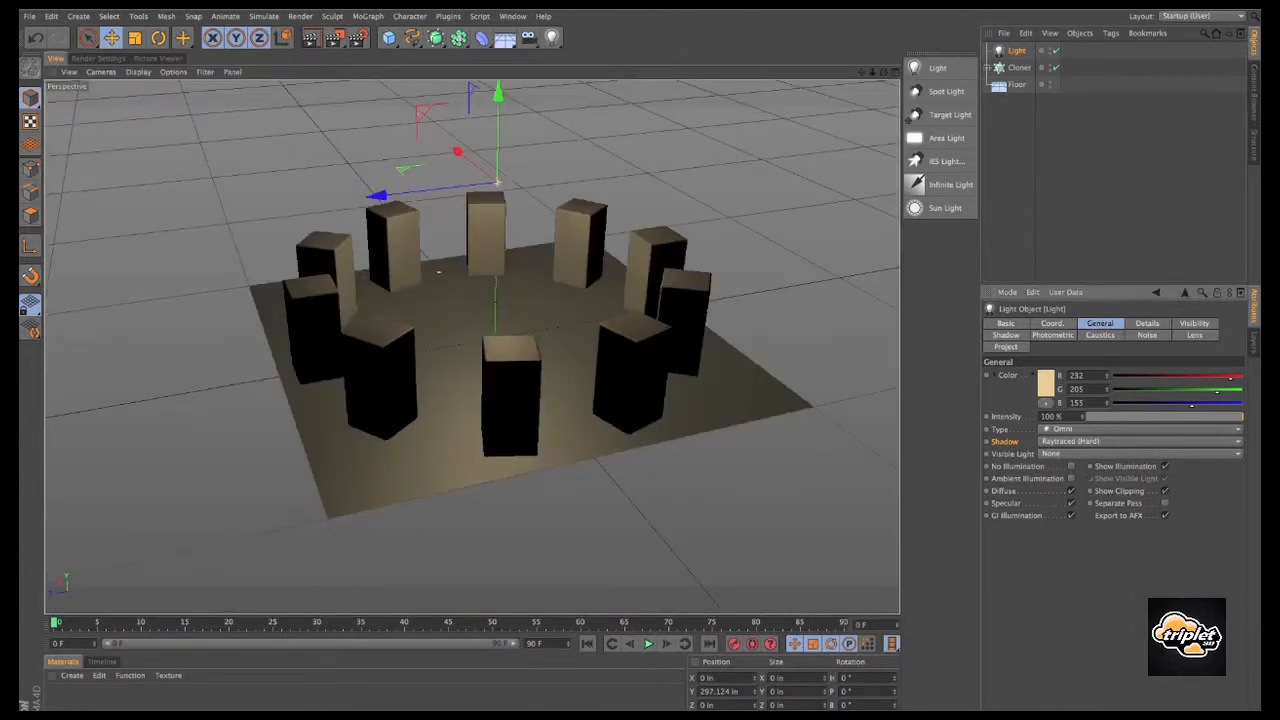
Step: Set the light's shadow density to 85 % and its shadow color to dark grey, and render the scene
click(1019, 52)
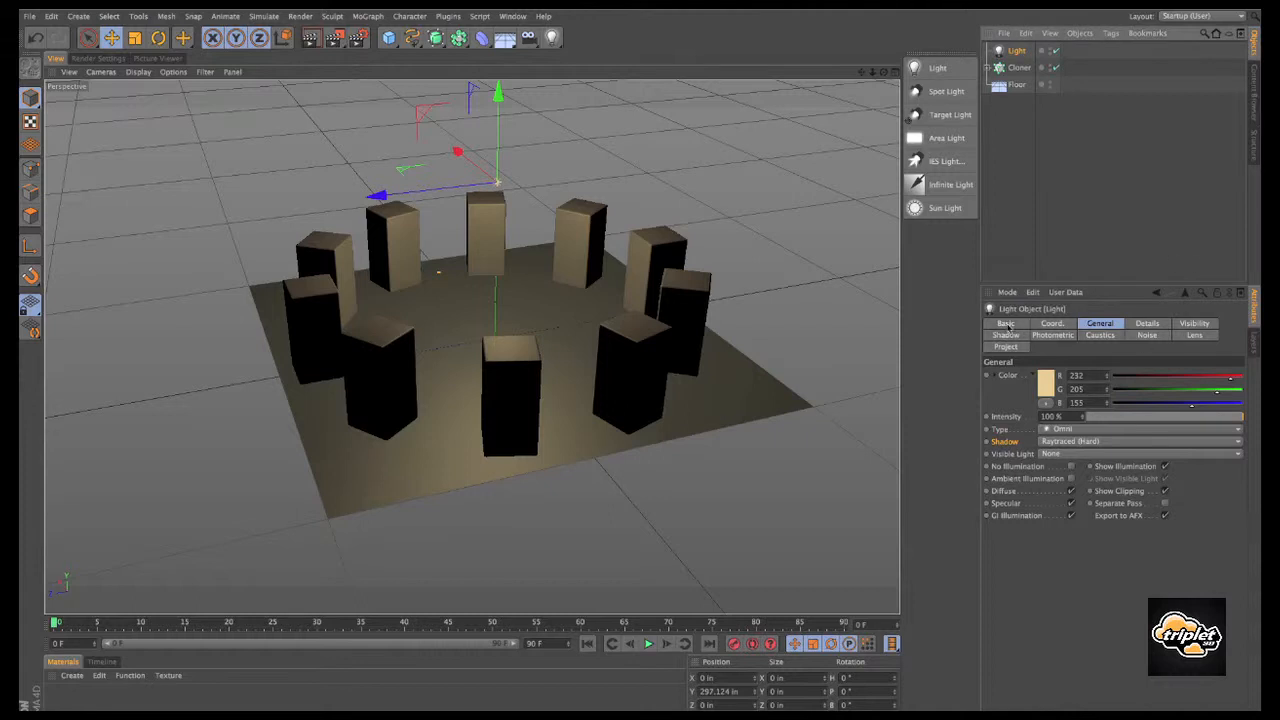
click(1006, 335)
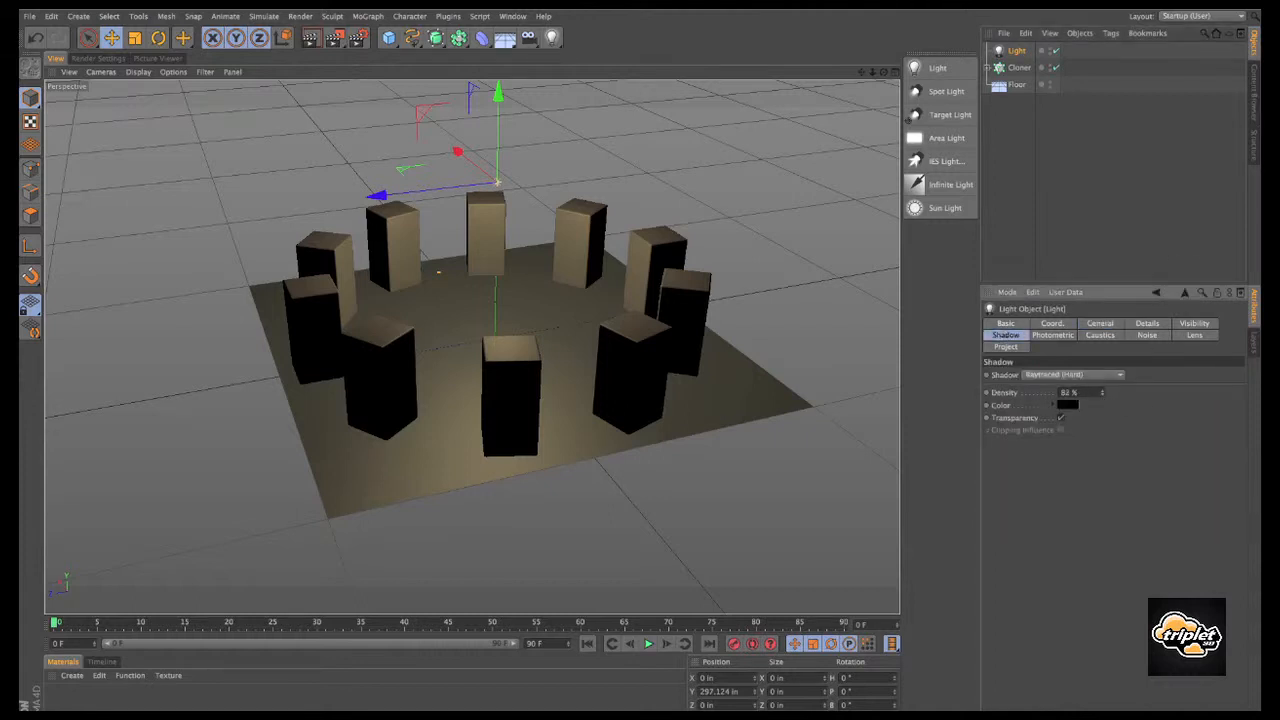
double_click(1069, 392)
text(65)
click(1068, 404)
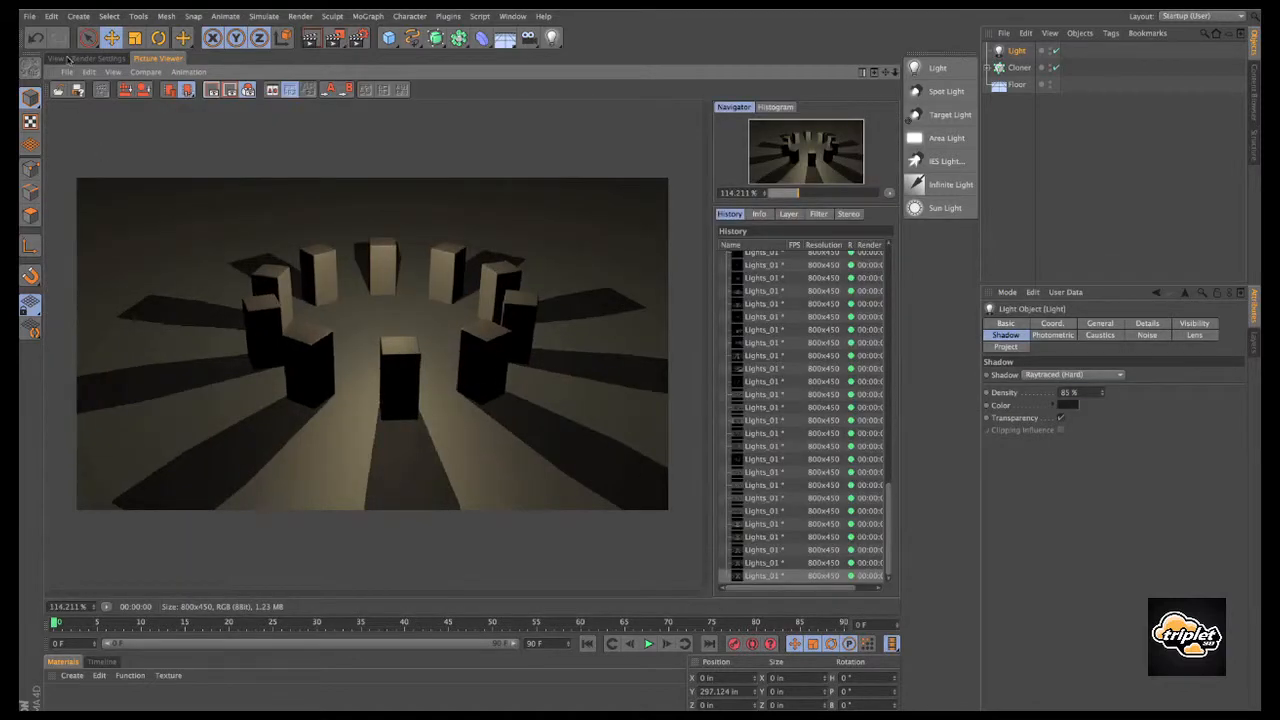
click(57, 59)
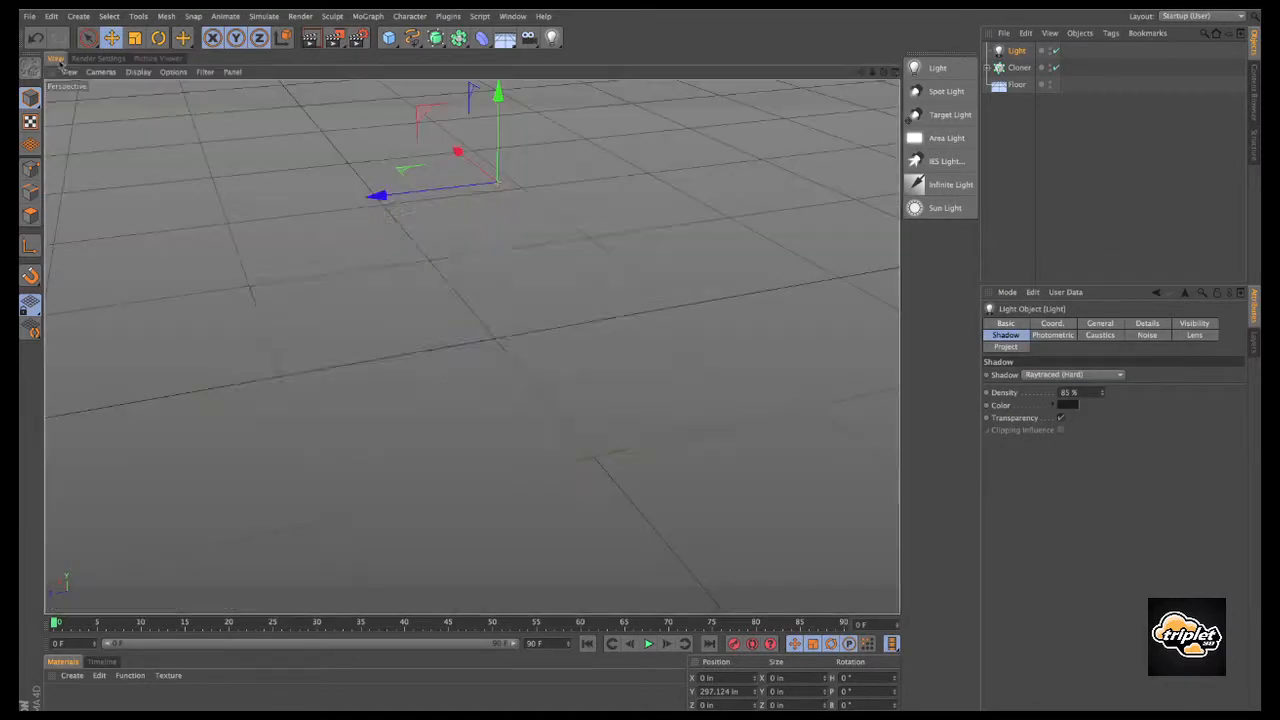
Step: Change the Omni light's shadow type to Area and render it to the Picture Viewer
click(1105, 325)
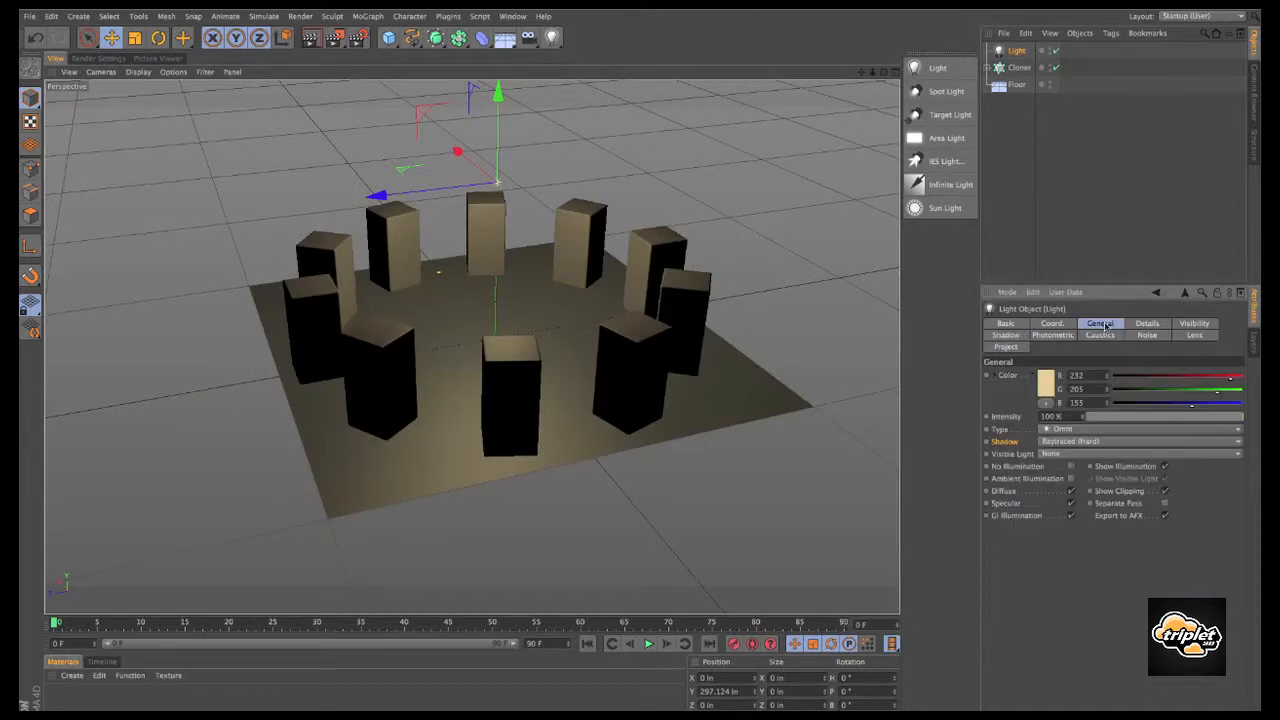
click(1137, 445)
click(1137, 497)
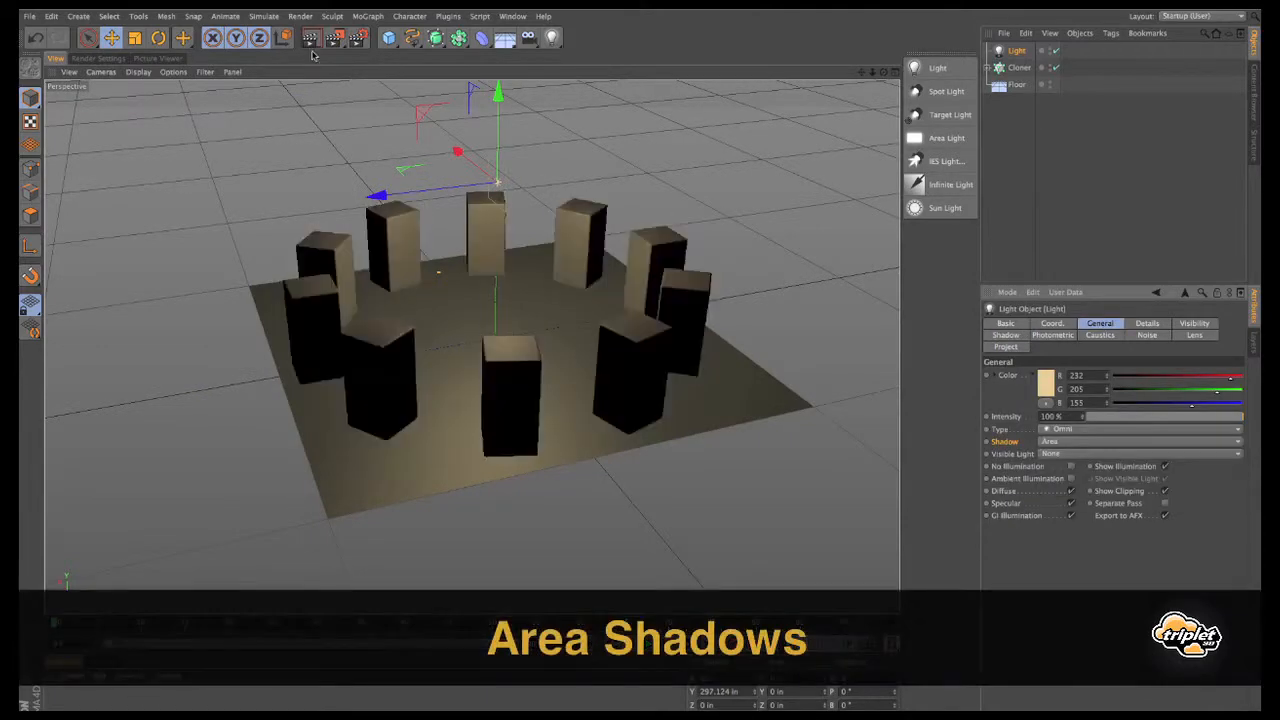
click(334, 38)
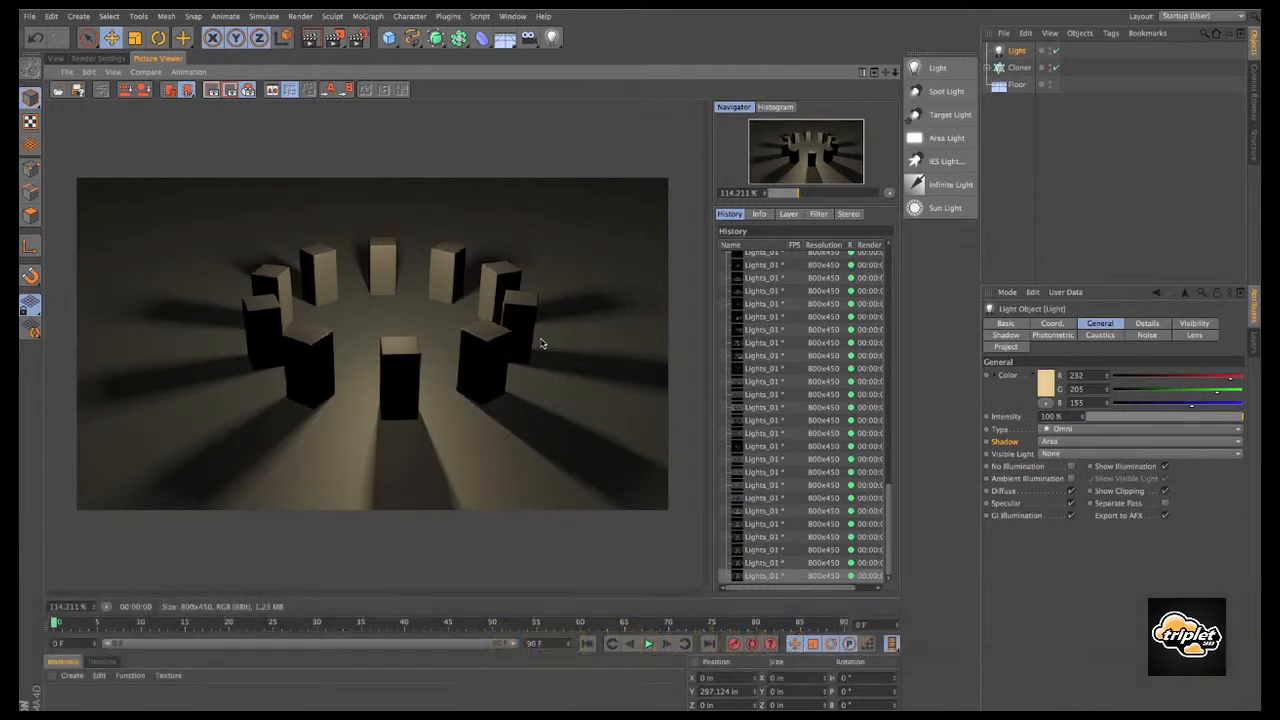
Step: Examine the Area shadow edges in the rendered image up close, on both sides of the cube ring
scroll(346, 309, up, 1)
scroll(430, 309, down, 1)
scroll(520, 360, up, 1)
scroll(520, 360, down, 1)
scroll(186, 360, up, 1)
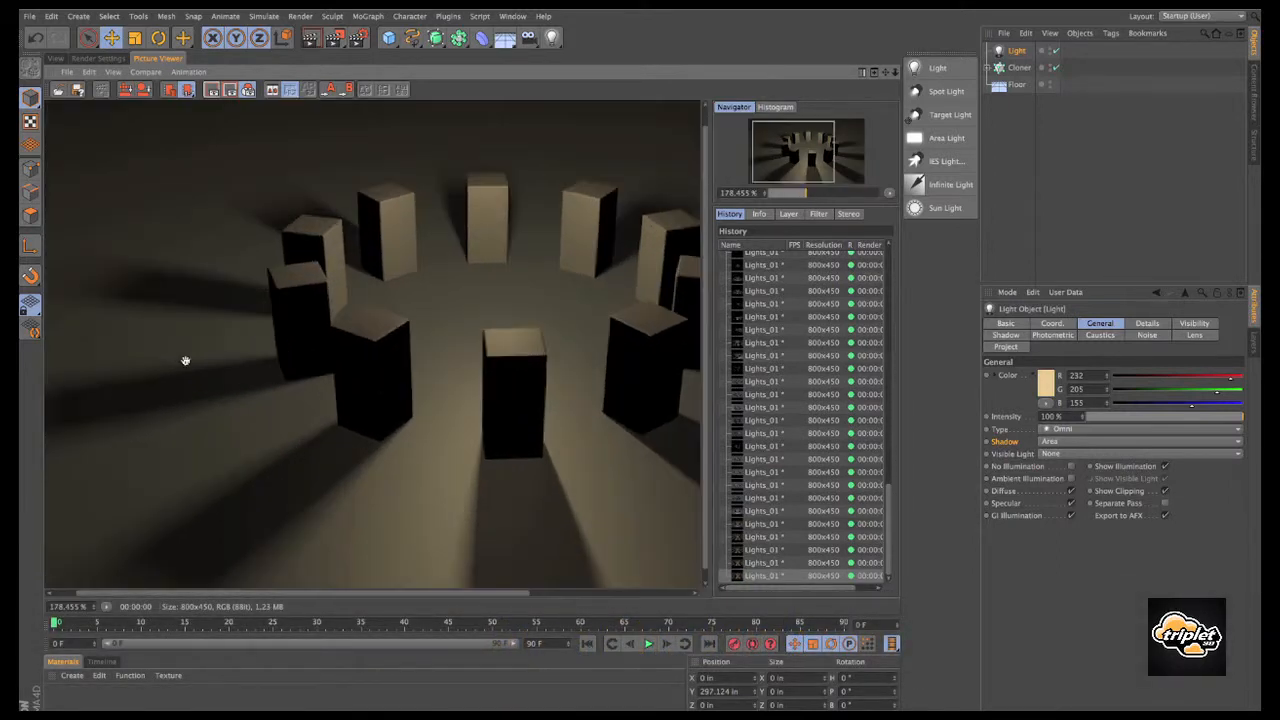
scroll(482, 397, down, 1)
scroll(531, 423, up, 2)
scroll(403, 403, up, 1)
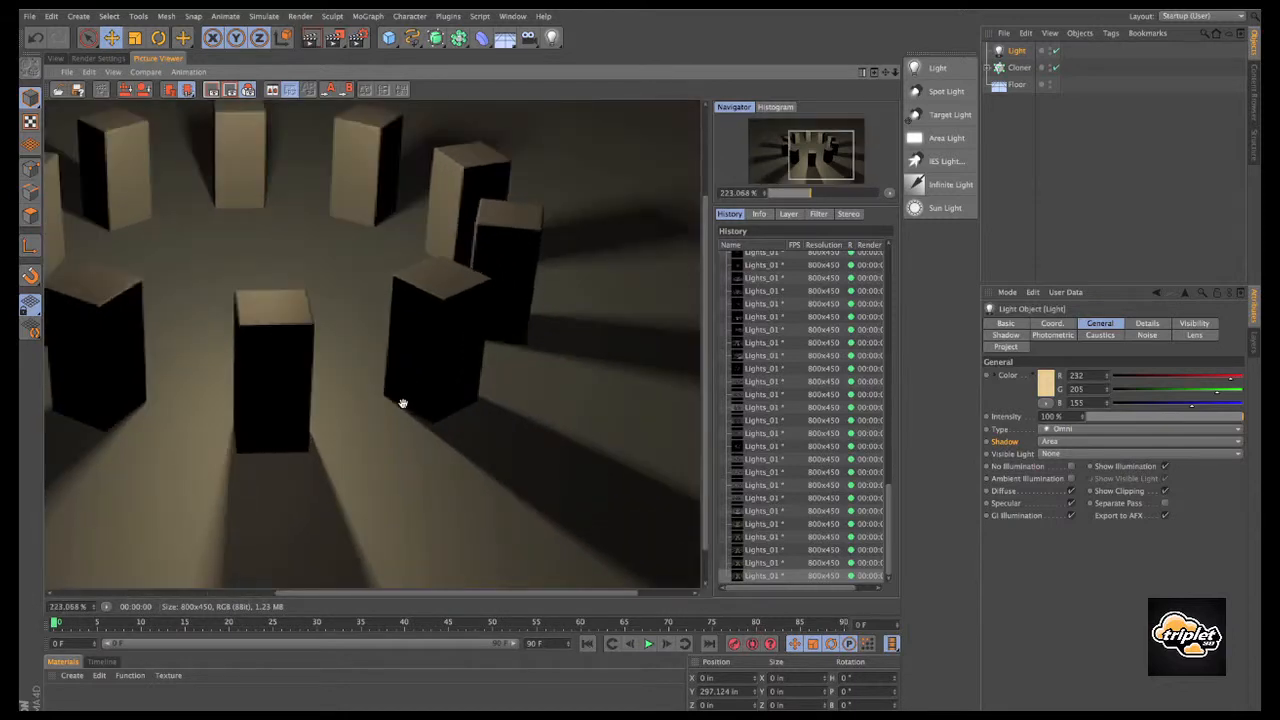
scroll(443, 417, down, 3)
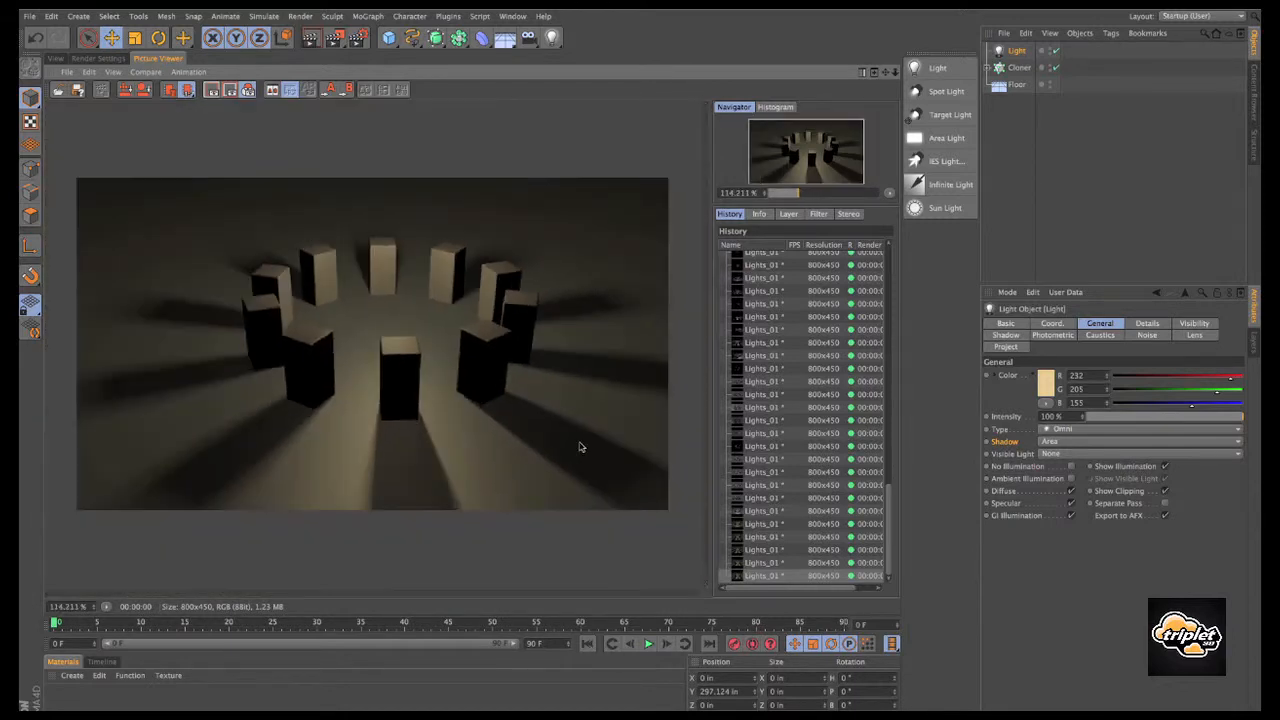
Step: Return to the scene view and set the Omni light's shadow type back to Shadow Maps (Soft)
click(52, 60)
alt+drag(540, 302, 537, 298)
alt+middle_drag(537, 298, 512, 283)
alt+right_drag(512, 283, 516, 278)
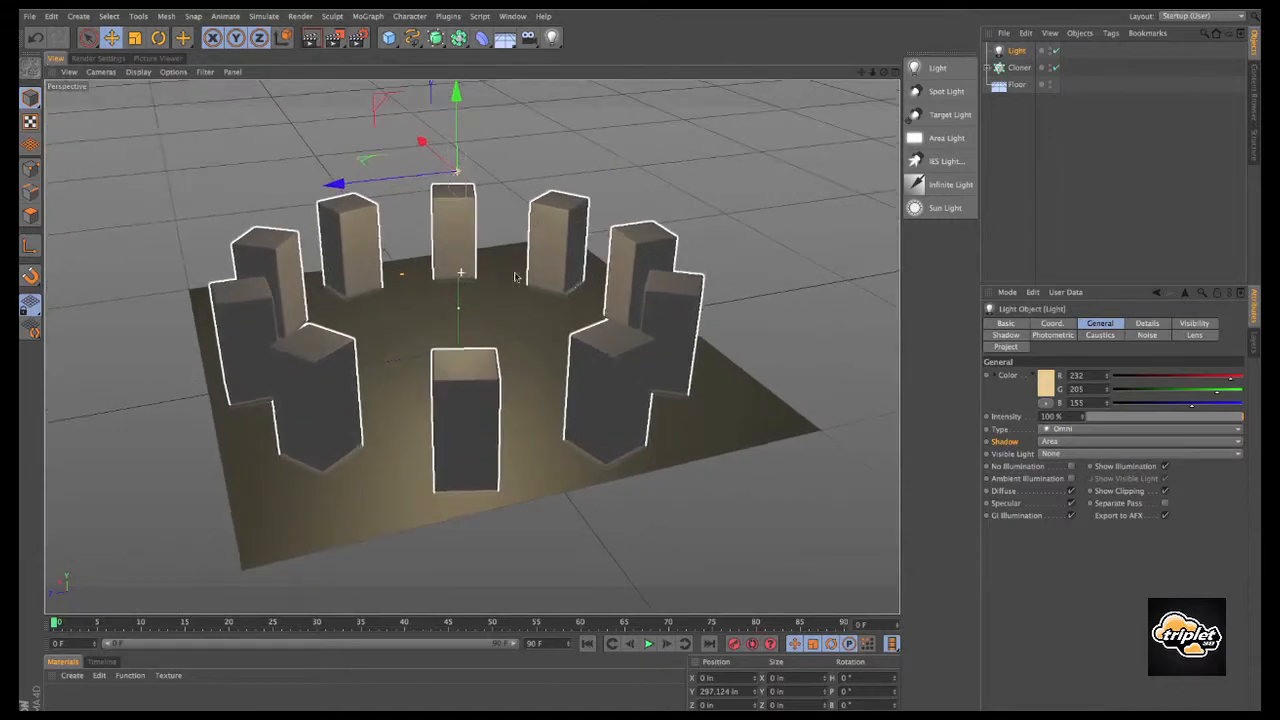
alt+drag(516, 278, 526, 280)
click(746, 220)
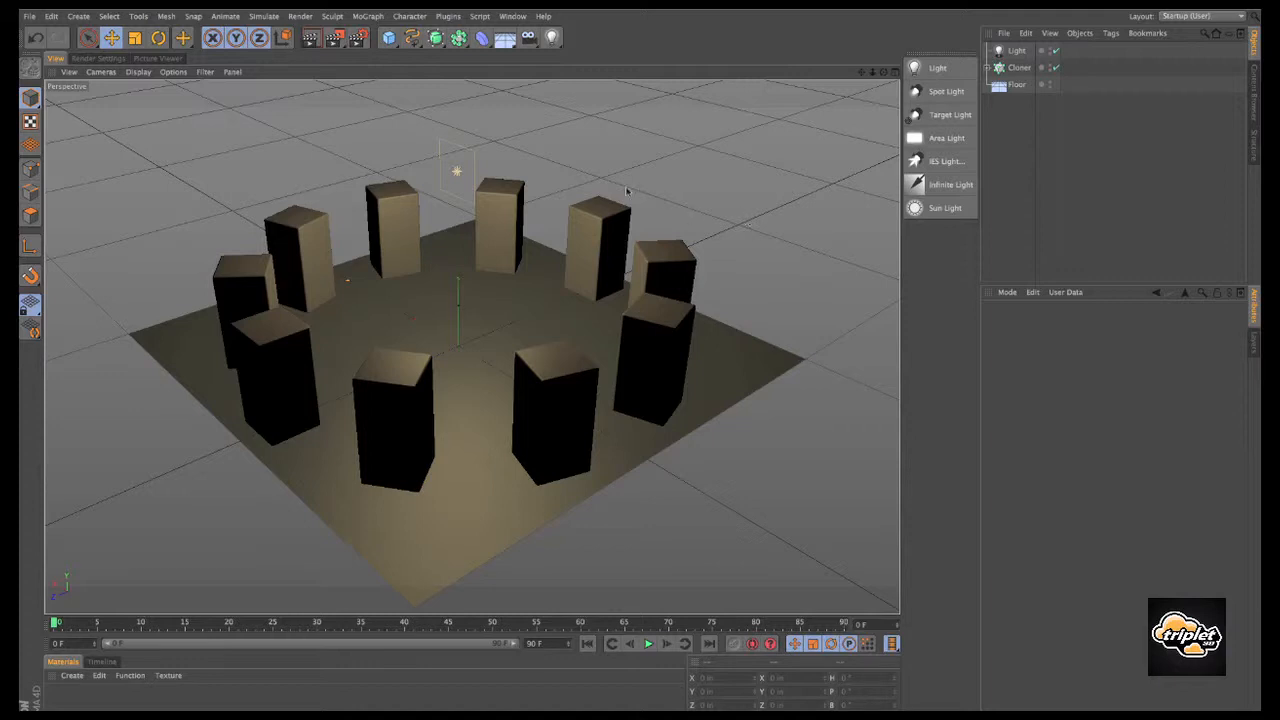
alt+right_drag(627, 190, 628, 177)
alt+middle_drag(628, 177, 646, 157)
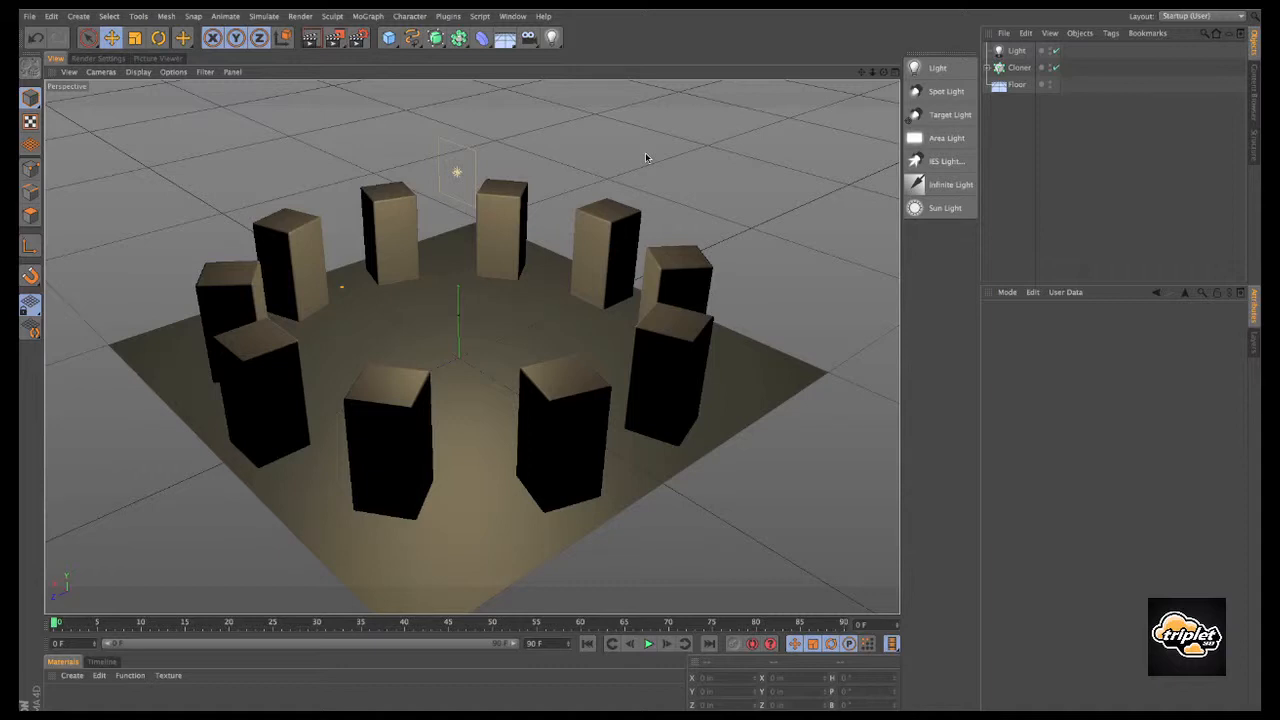
click(1016, 51)
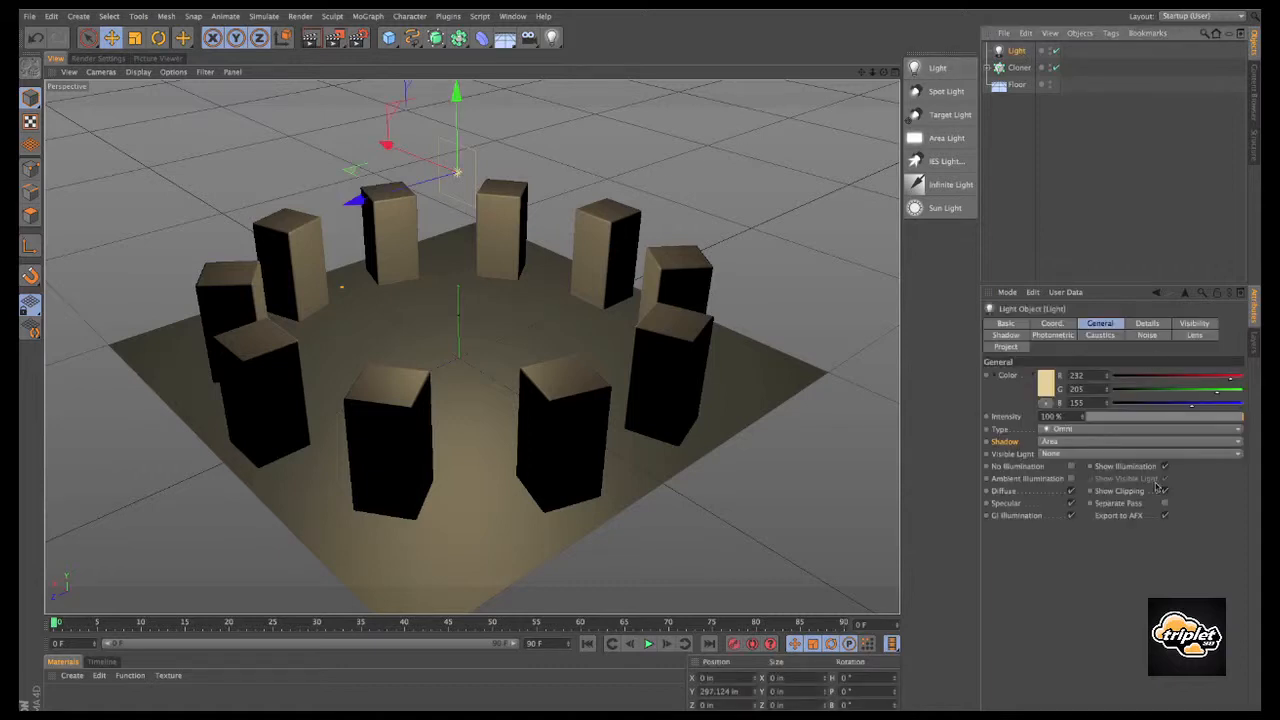
click(1127, 443)
click(1129, 466)
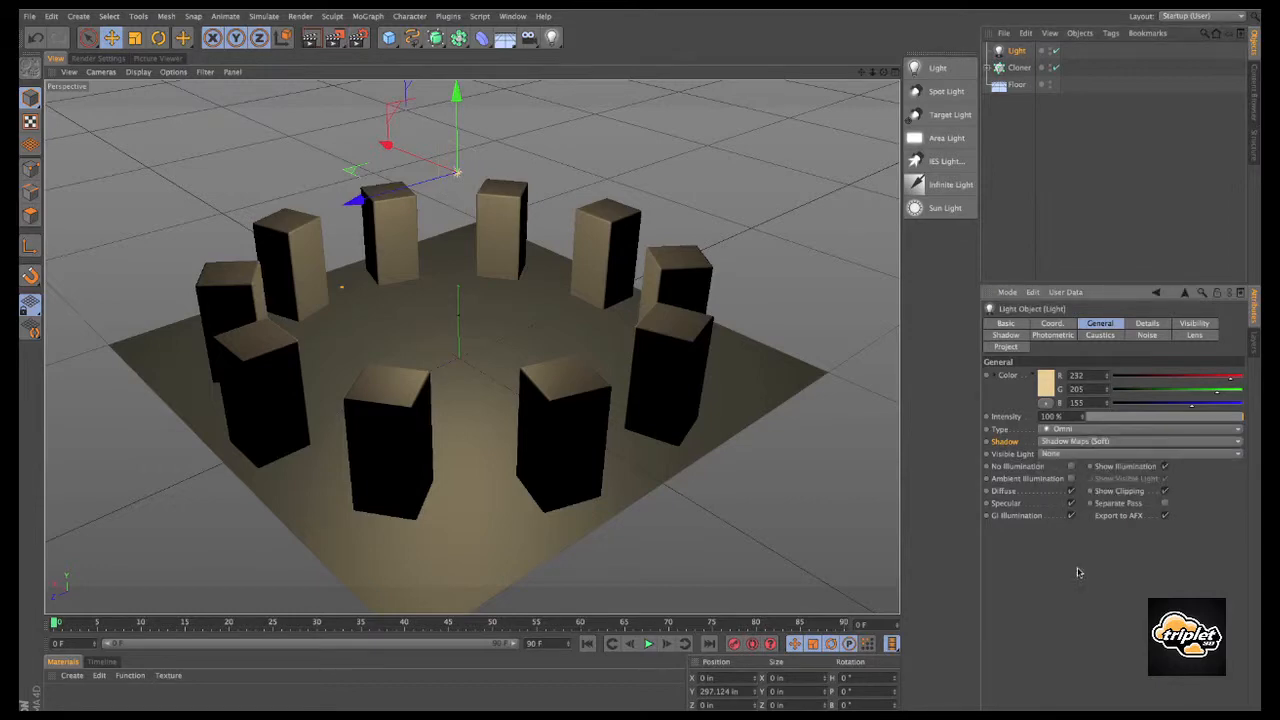
Step: Set the Omni light's Visible Light option to Visible and render the scene to the Picture Viewer
mouse_move(611, 292)
alt+mouse_down()
mouse_move(595, 288)
mouse_move(607, 277)
alt+mouse_up()
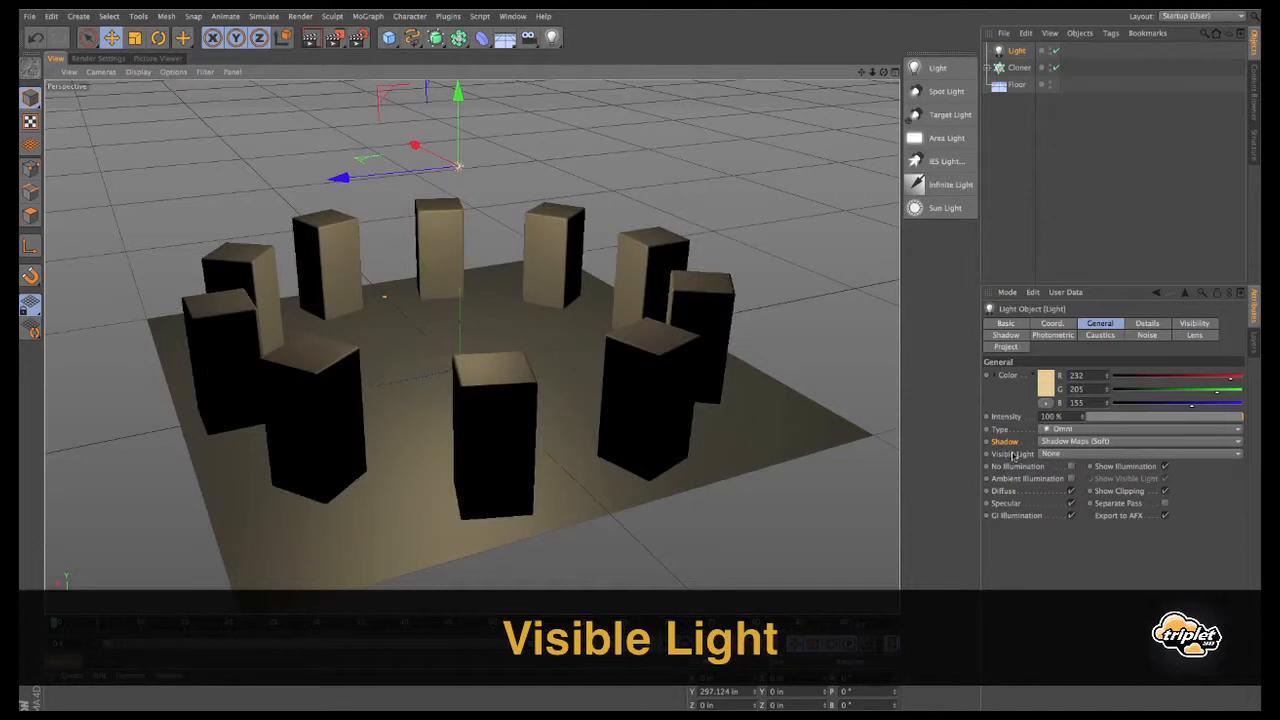
click(1118, 455)
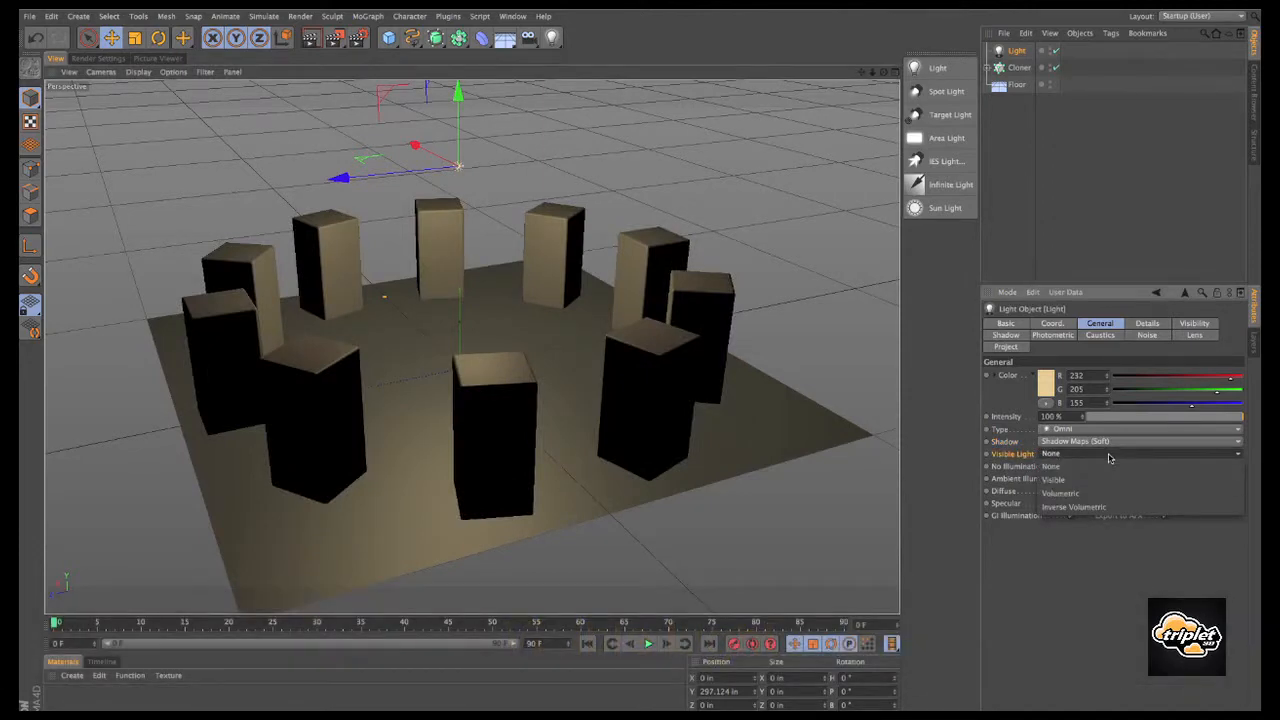
click(1100, 480)
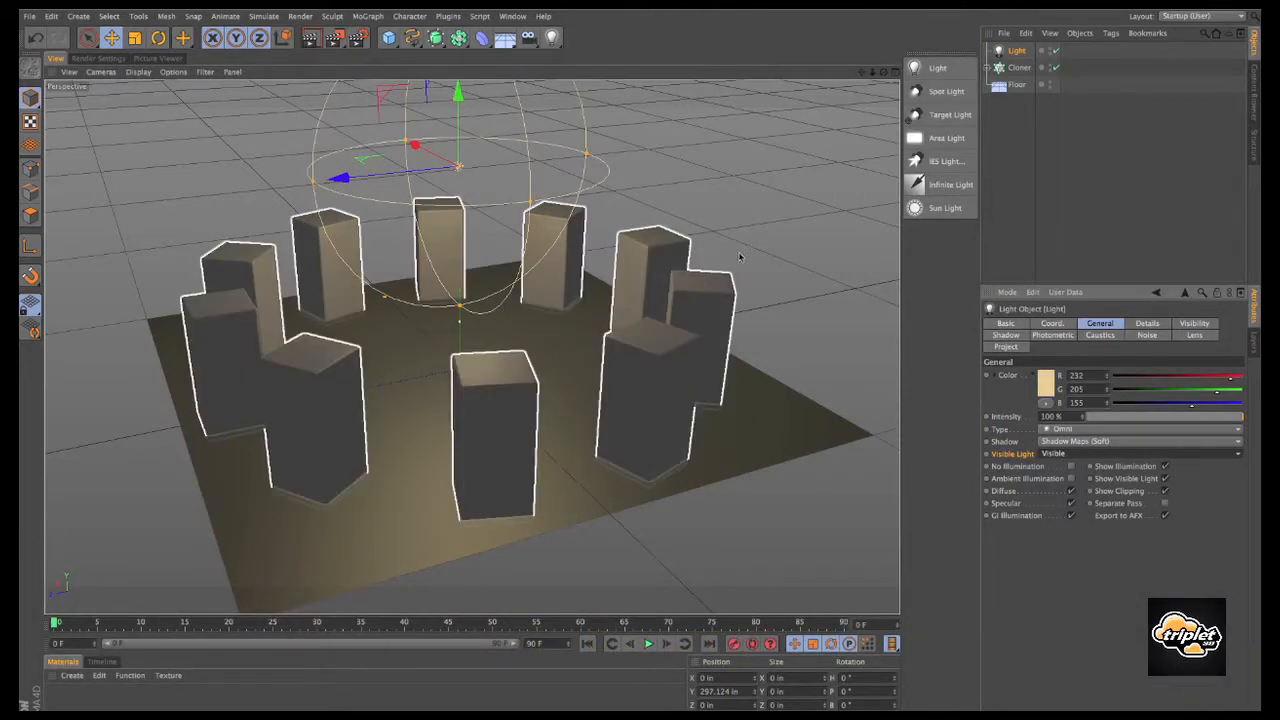
alt+drag(740, 257, 728, 268)
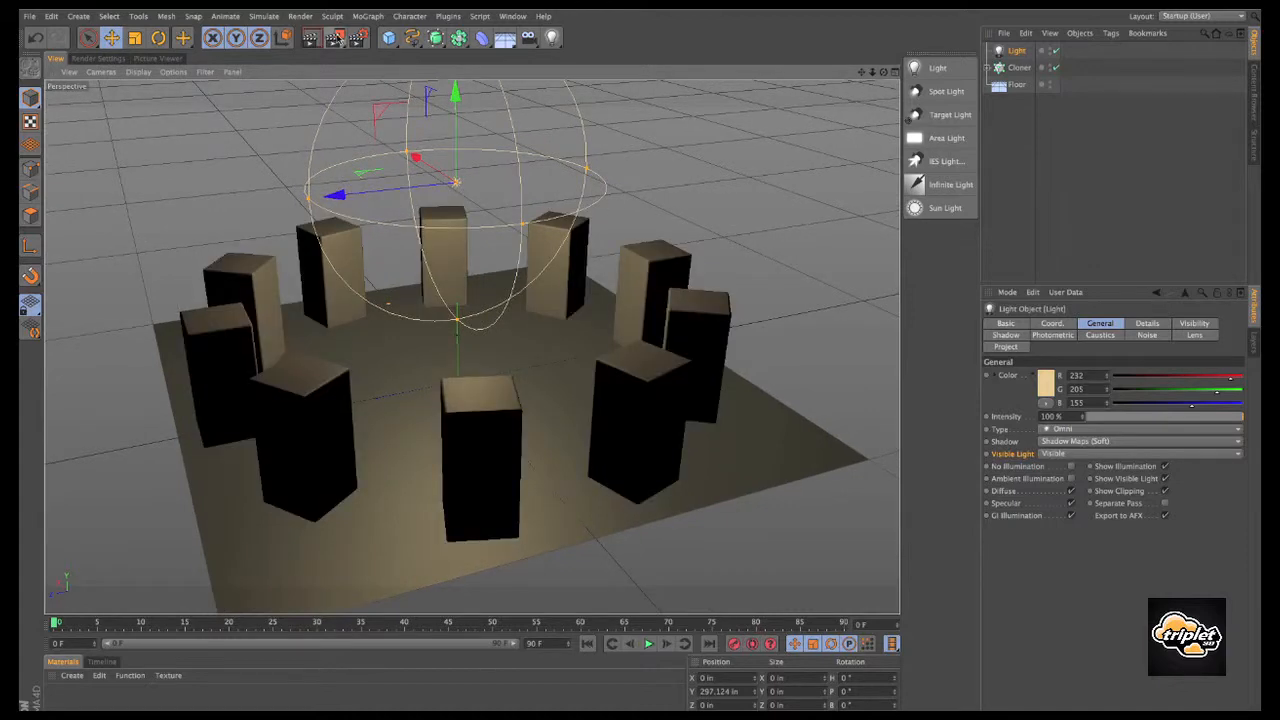
click(336, 38)
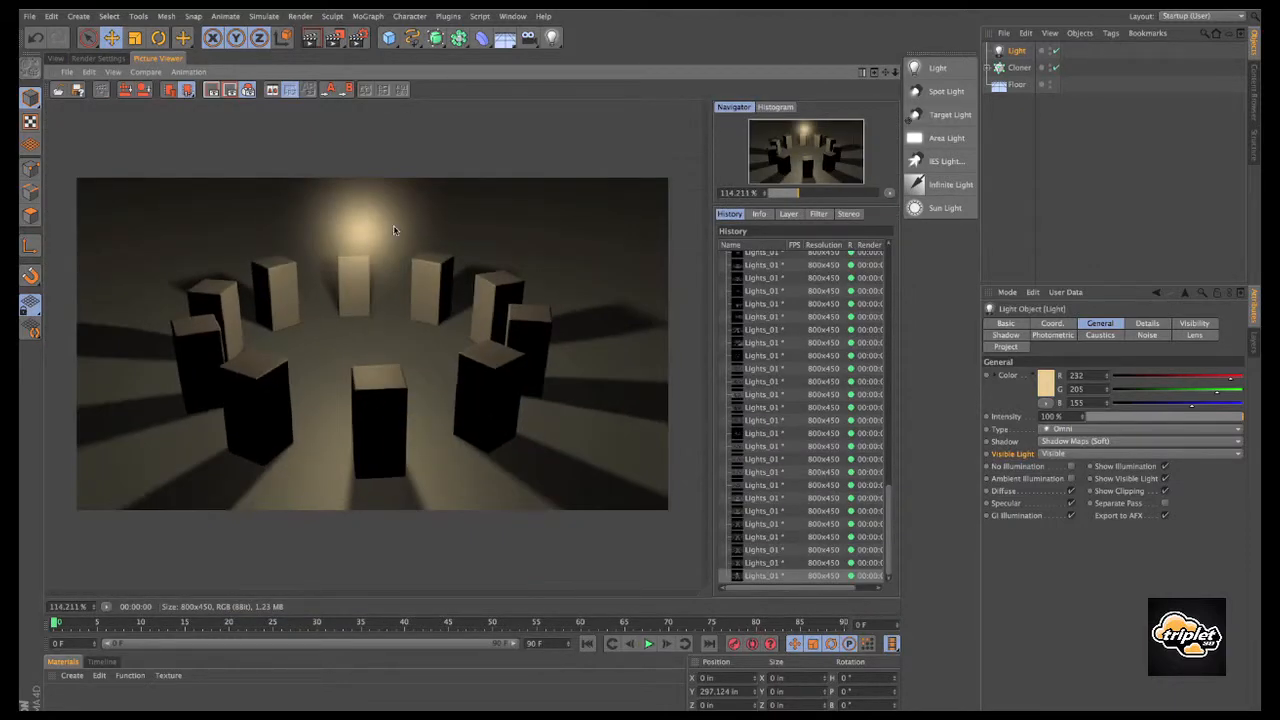
Step: Shrink the light's visible range to a tiny sphere around the light source and render it
click(56, 59)
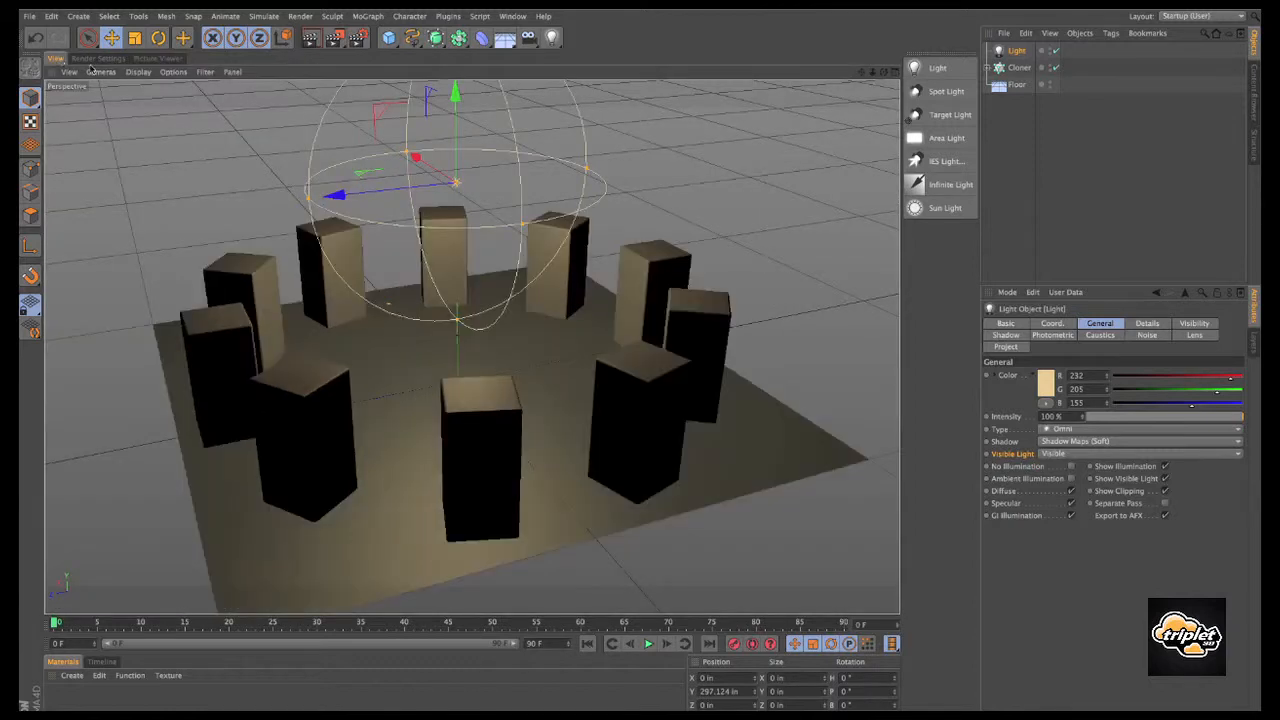
mouse_move(587, 170)
mouse_down()
mouse_move(514, 168)
mouse_move(578, 168)
mouse_up()
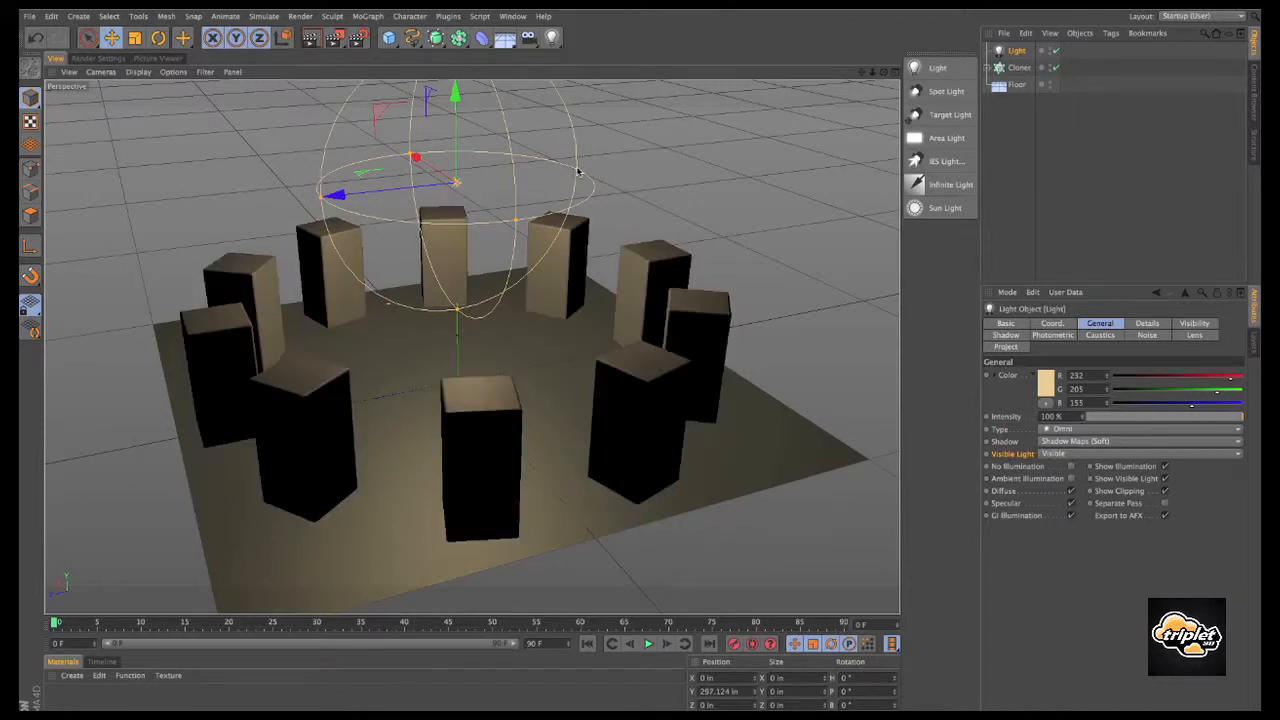
drag(578, 172, 465, 184)
click(334, 37)
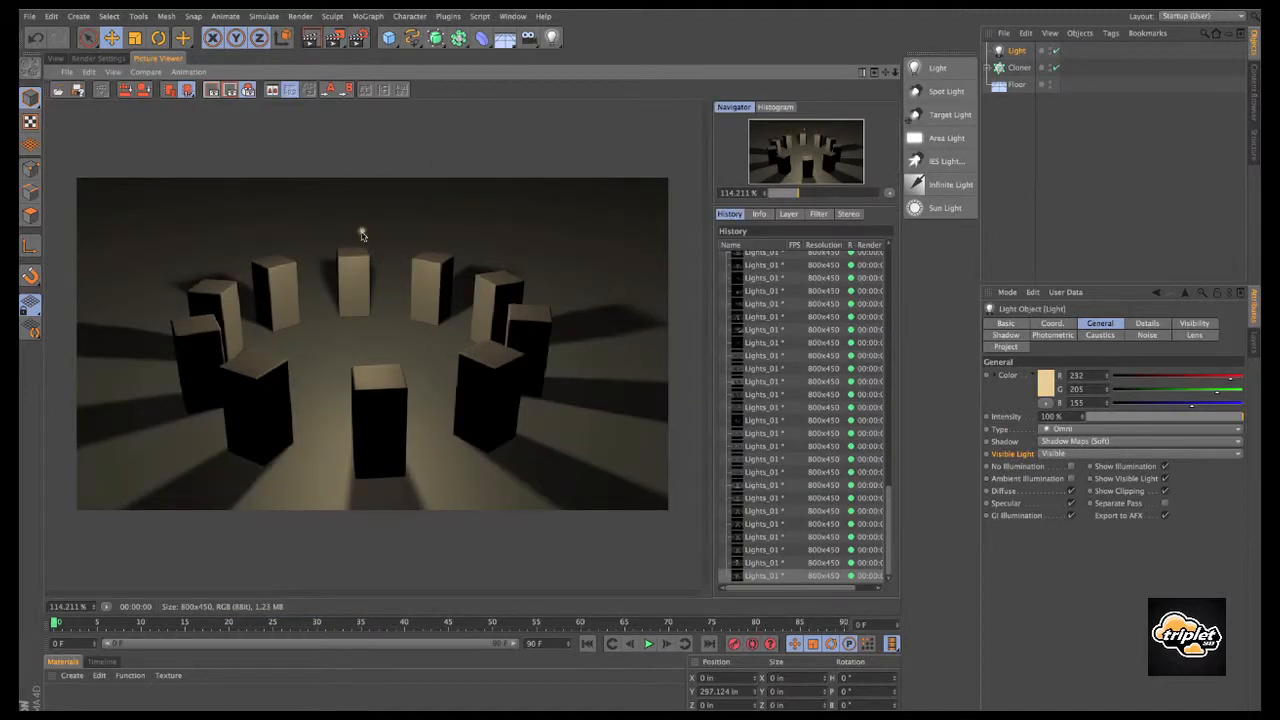
Step: Enlarge the light's visible sphere to a moderate size, then switch Visible Light to None
click(56, 58)
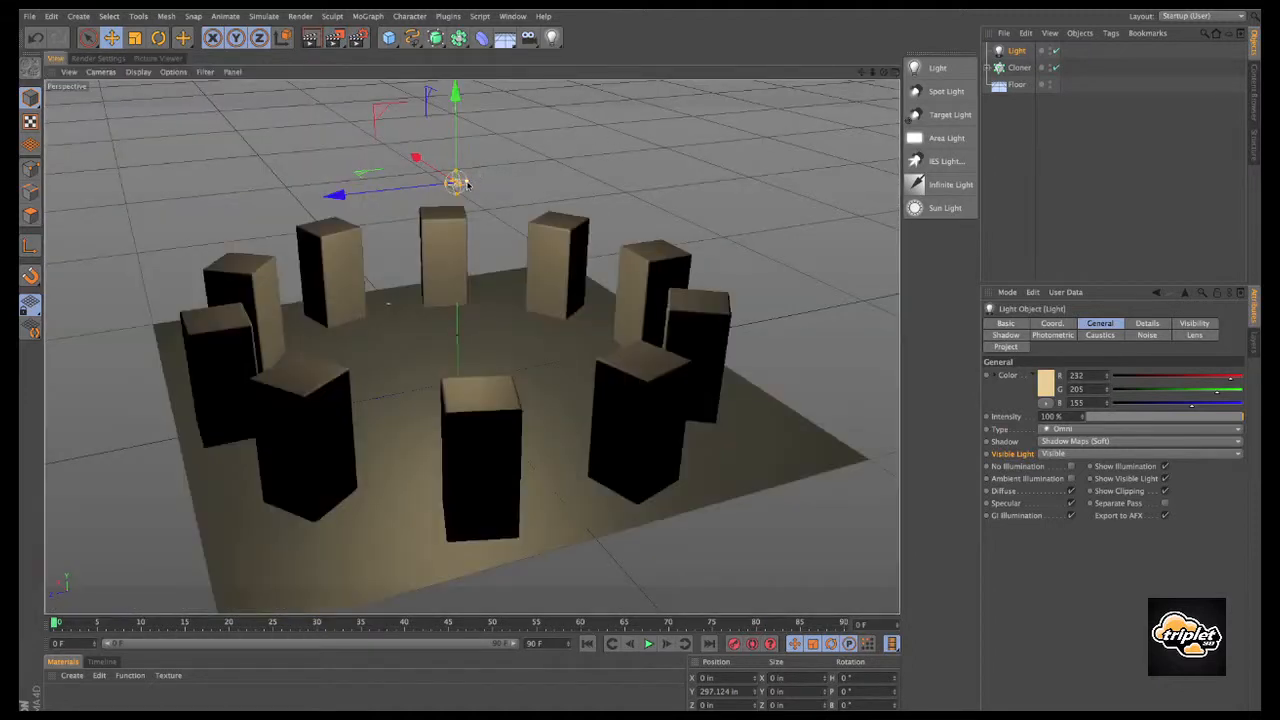
drag(466, 184, 510, 180)
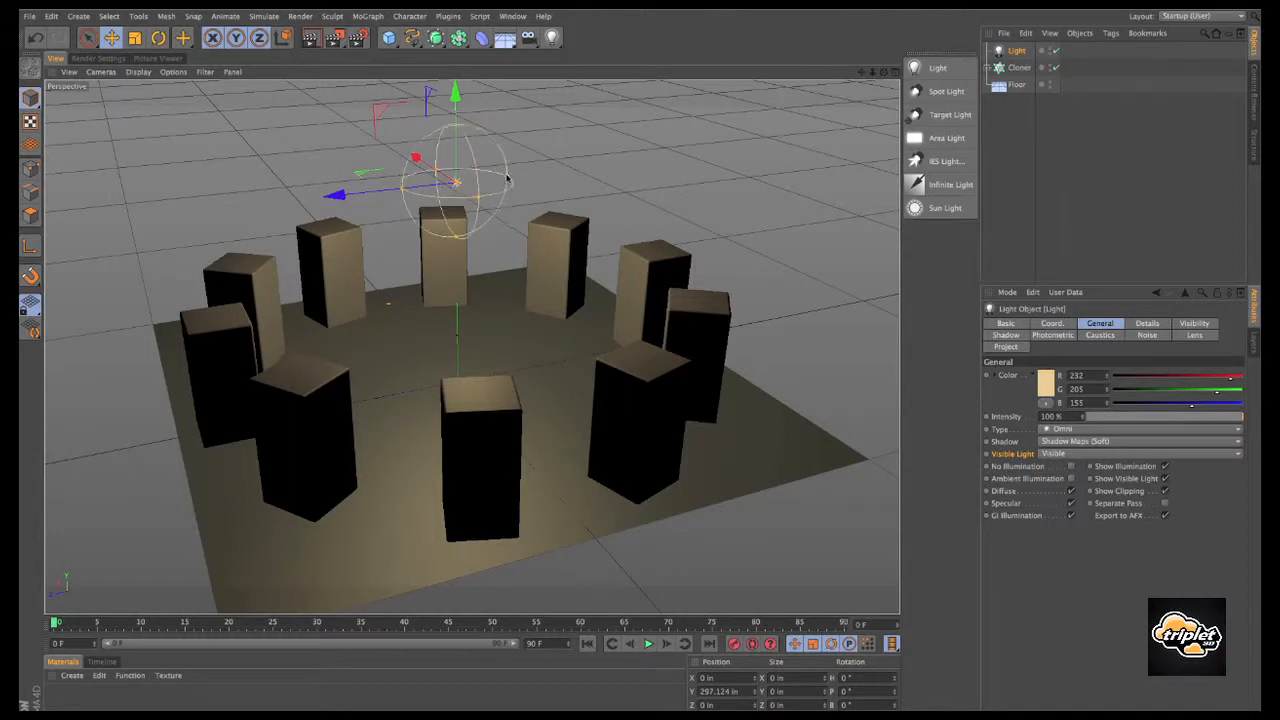
click(1128, 455)
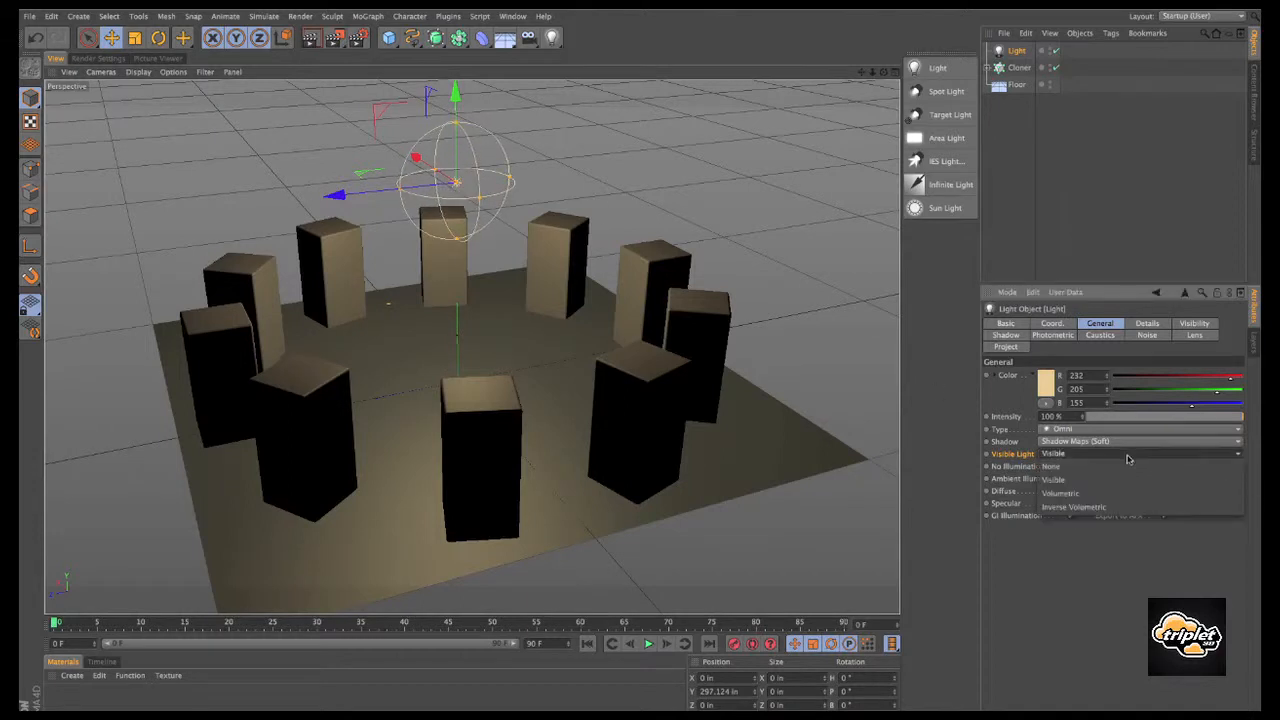
click(1087, 593)
click(1121, 455)
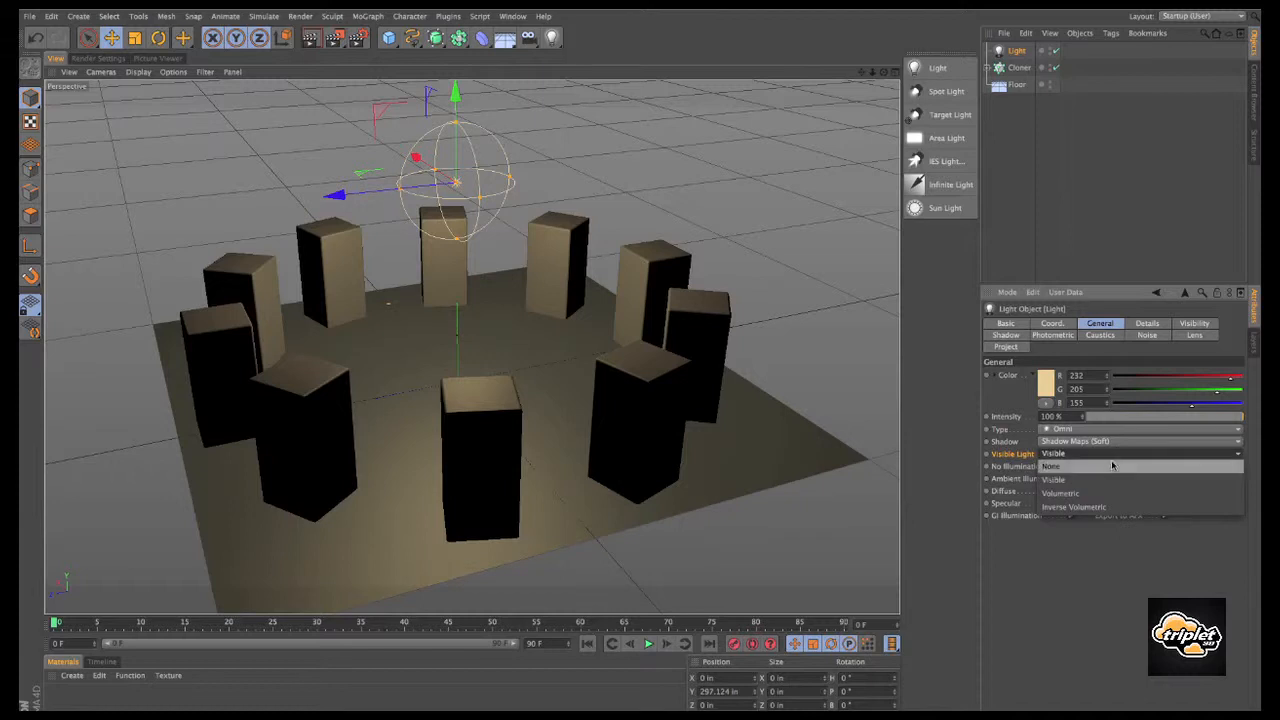
click(1104, 467)
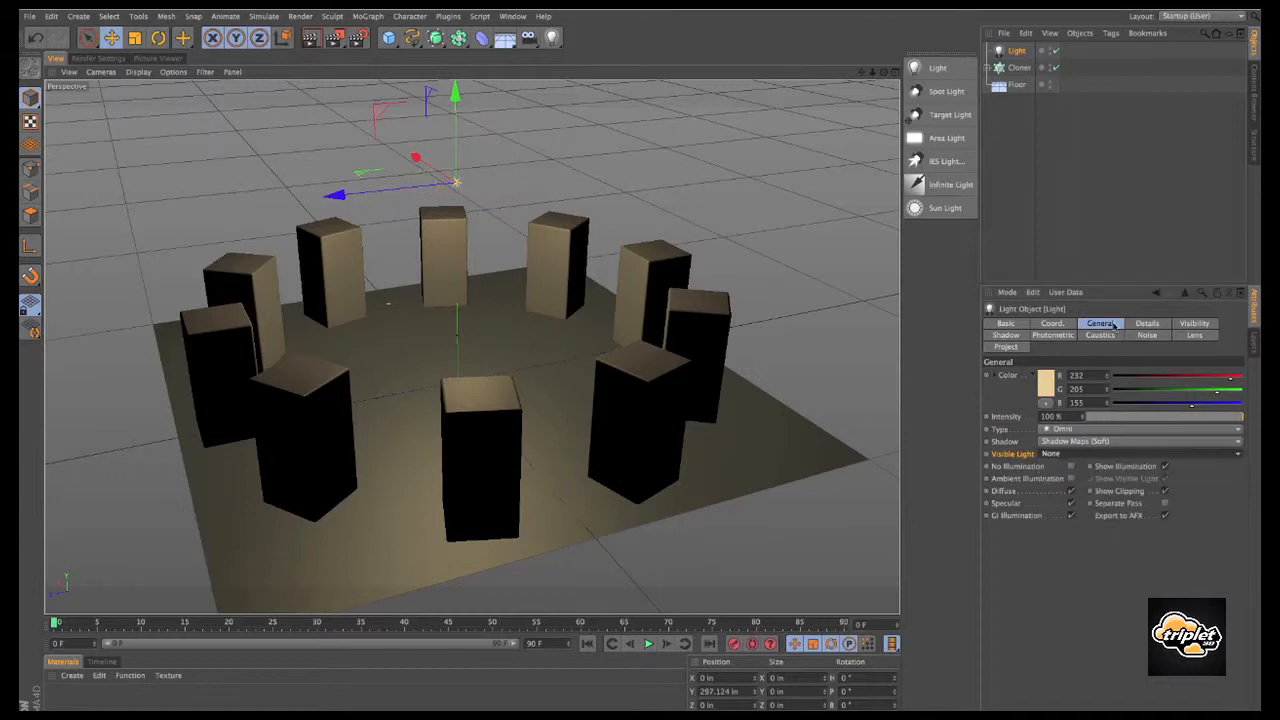
Step: Render the light without falloff, then set its falloff to Inverse Square (Physically Accurate) and render again
click(1149, 323)
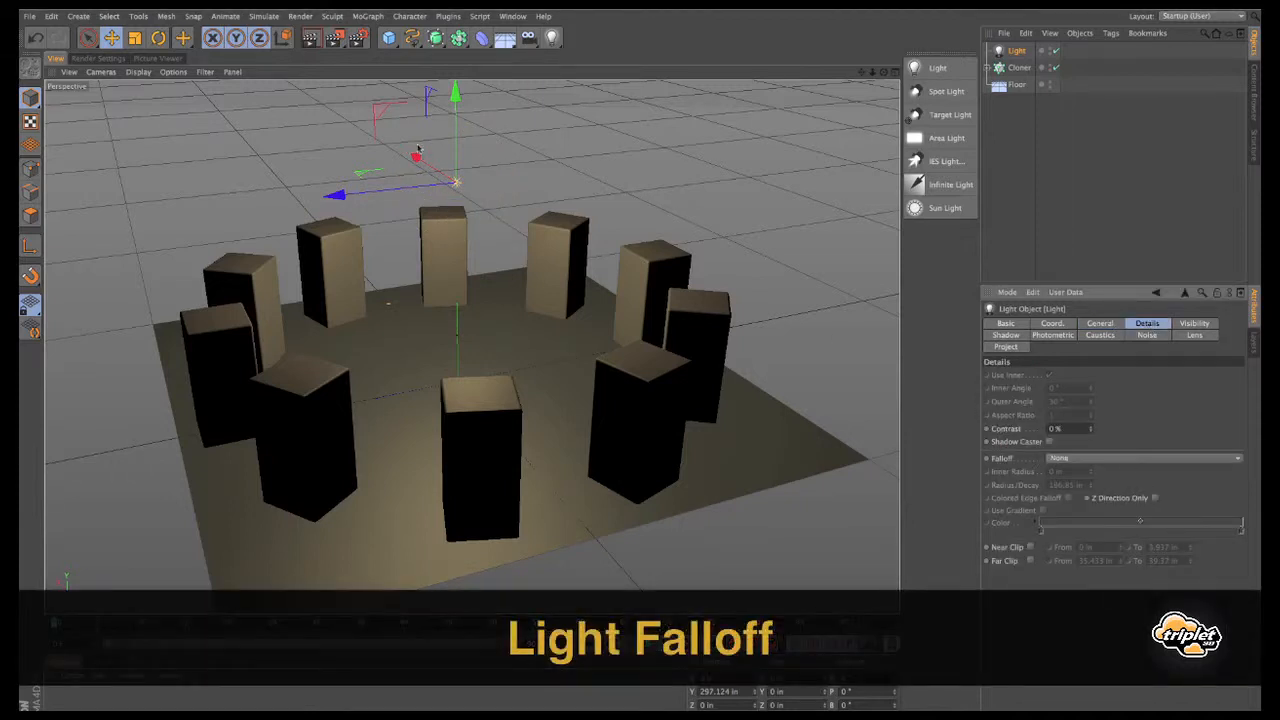
click(334, 37)
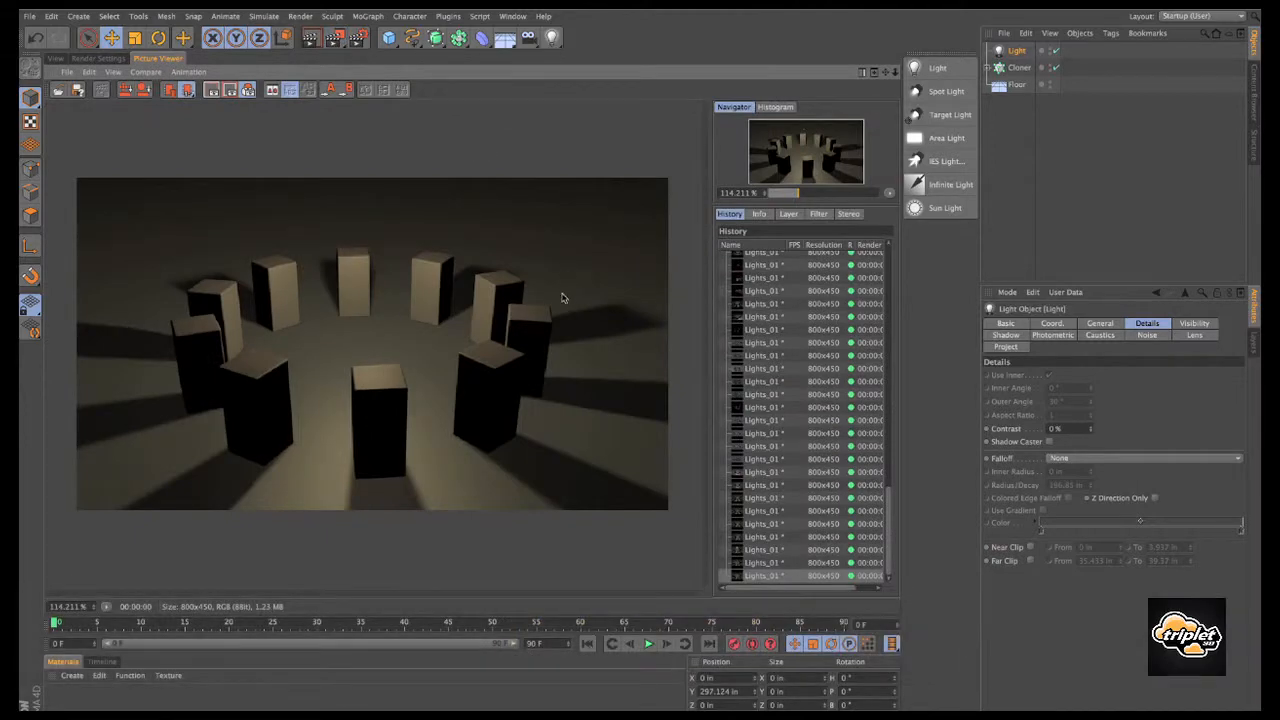
click(1168, 461)
click(1168, 460)
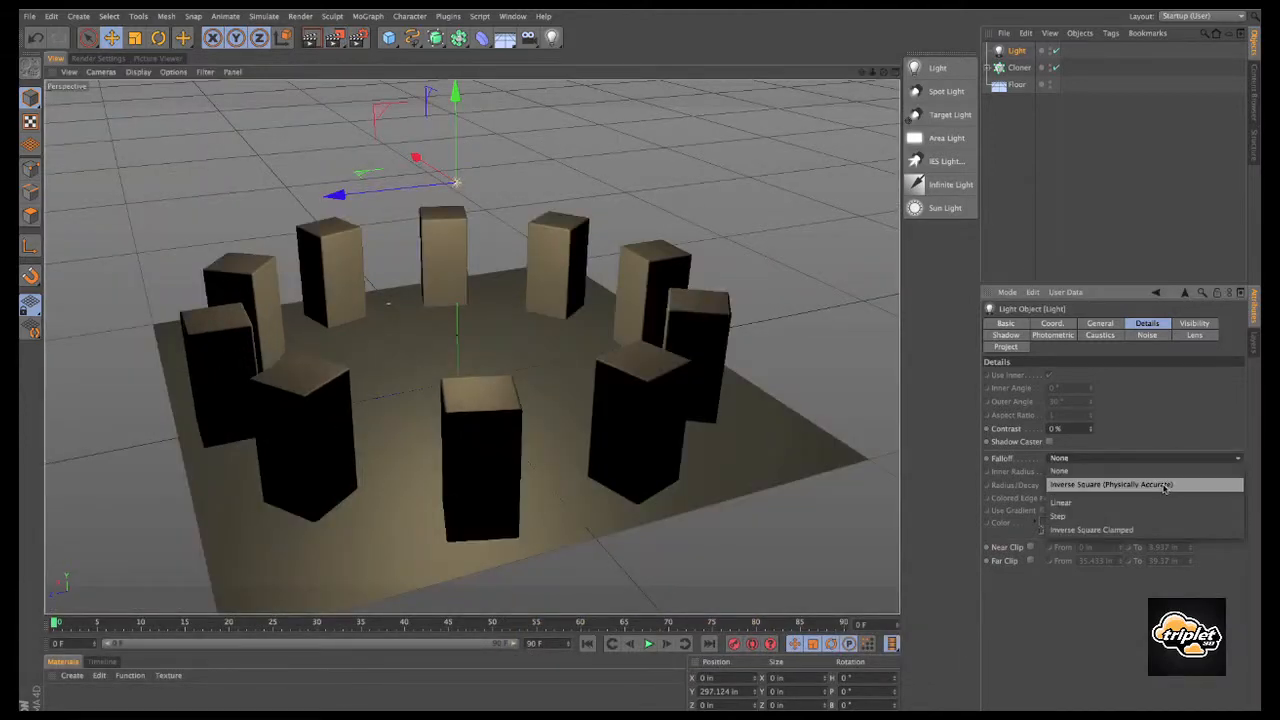
click(1164, 485)
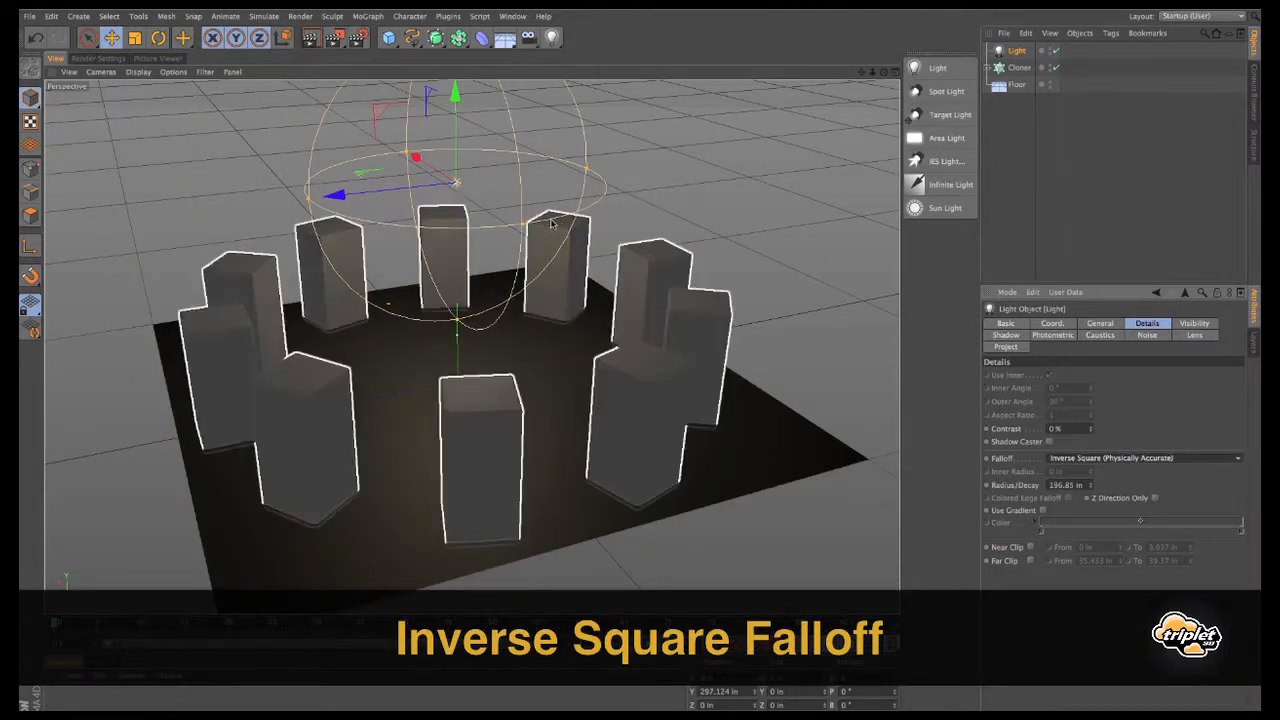
click(336, 40)
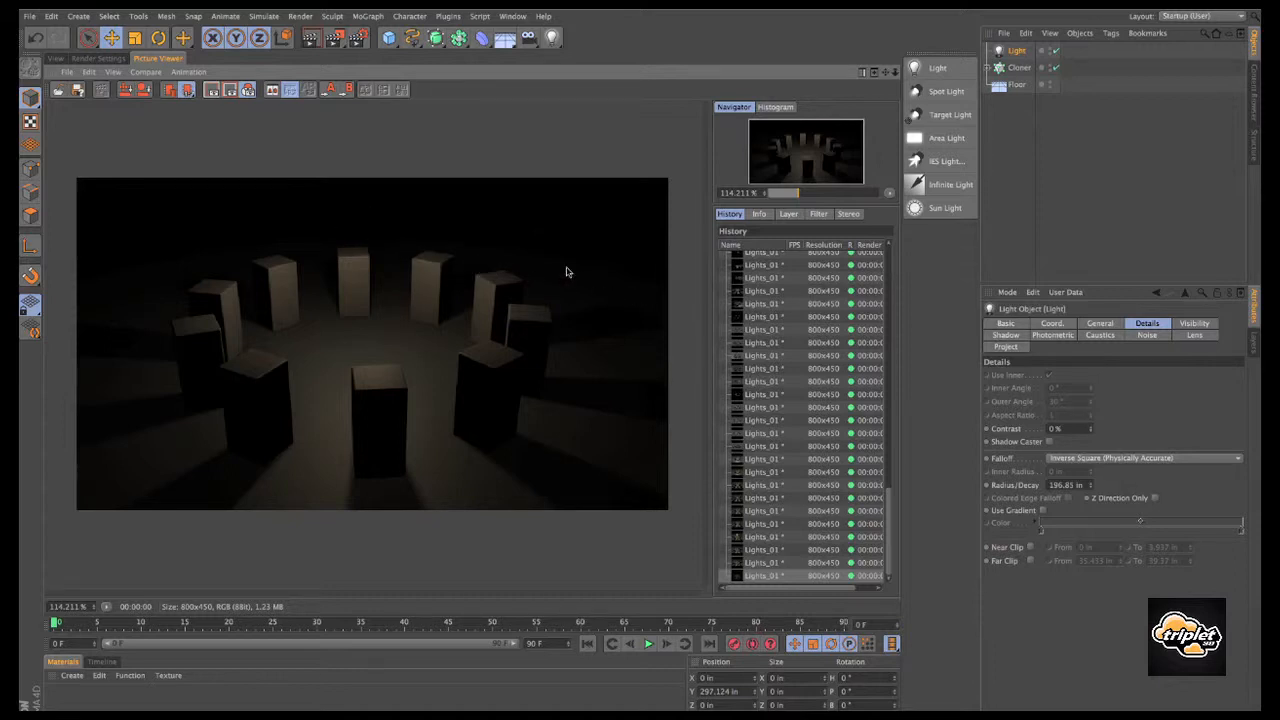
Step: Enlarge the light's falloff radius to about 266 in and then to about 329 in, rendering the scene at each size
click(56, 59)
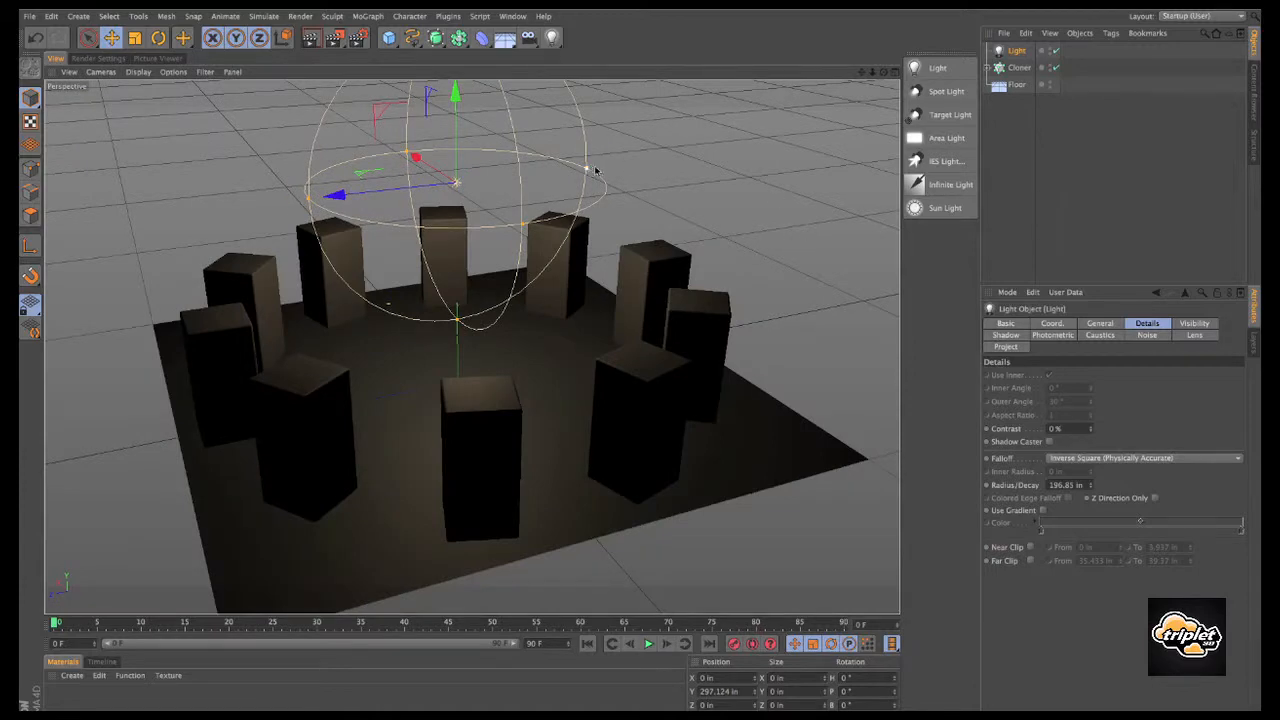
drag(587, 168, 630, 165)
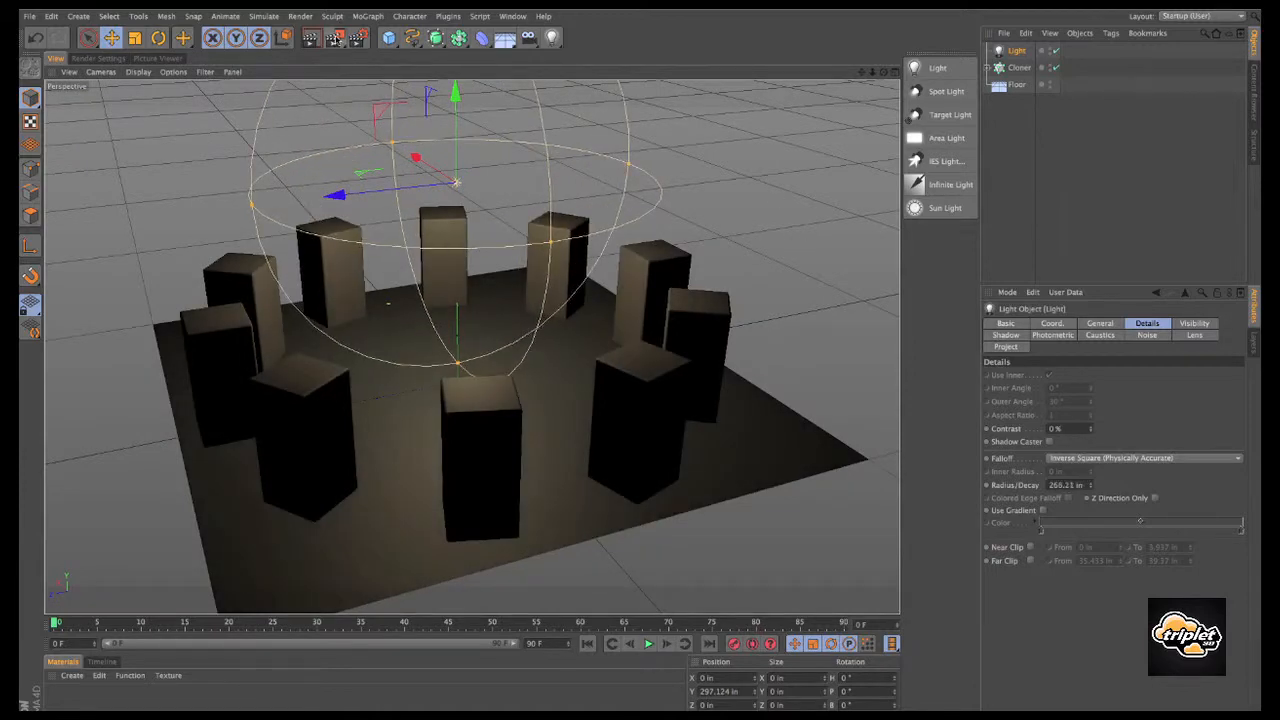
click(335, 37)
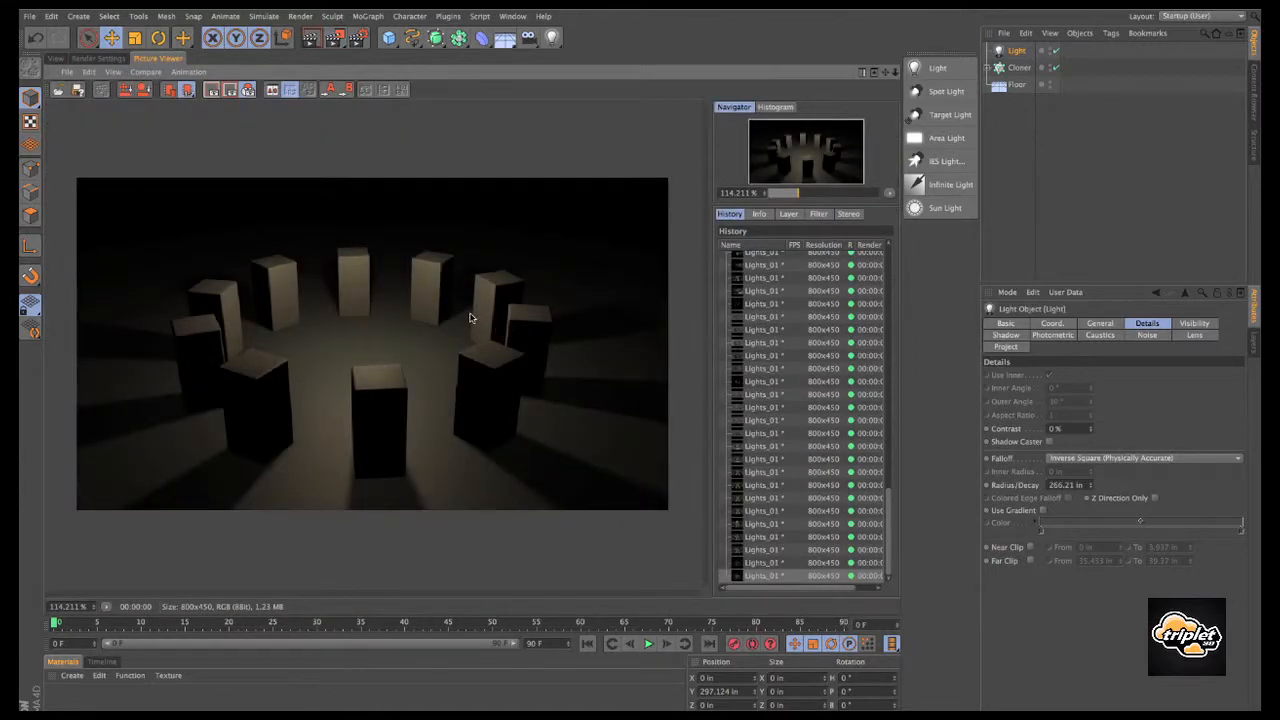
click(56, 59)
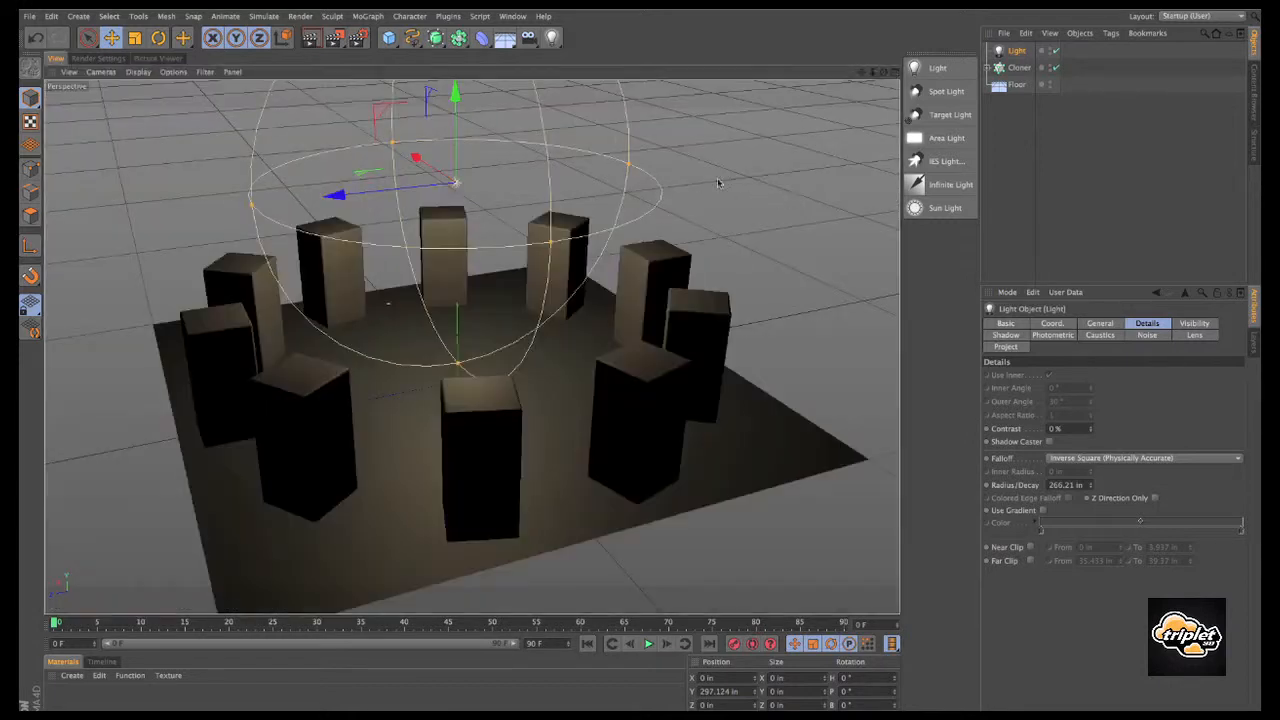
drag(631, 168, 666, 162)
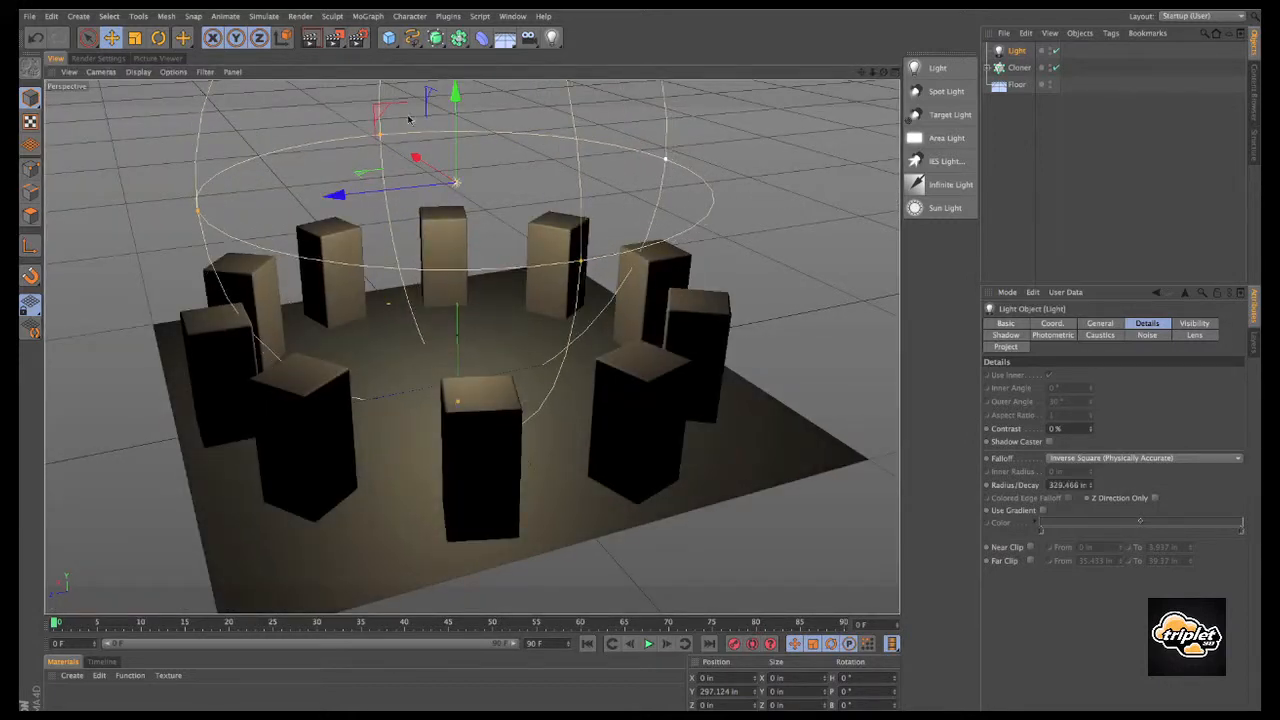
click(335, 37)
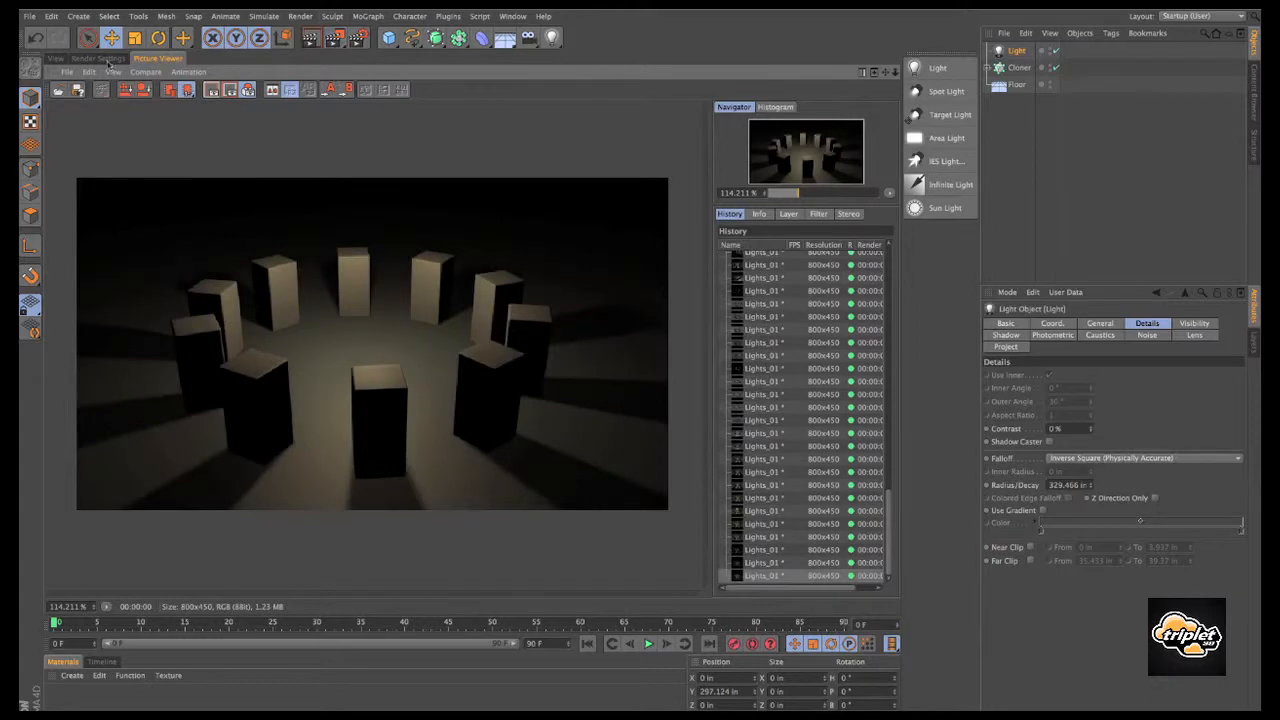
Step: Reduce the light's falloff radius to about 104 in, render the scene and return to the scene view
click(56, 58)
drag(670, 165, 530, 185)
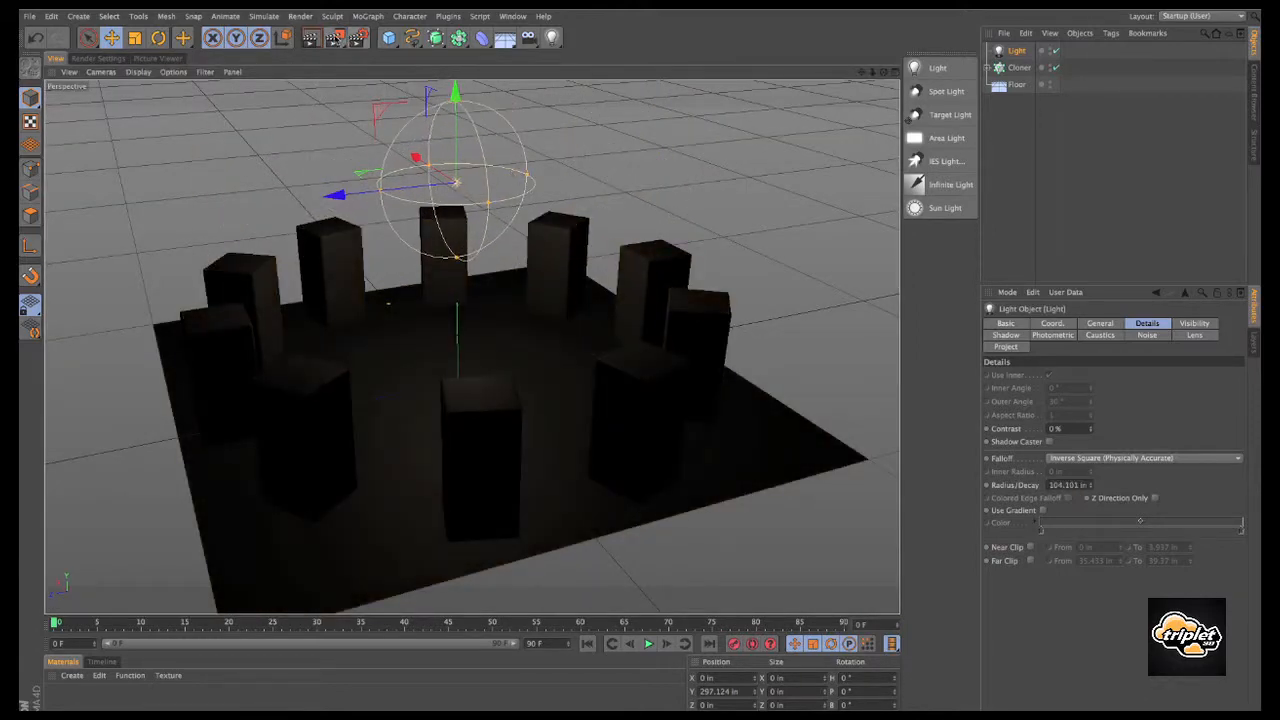
click(334, 37)
scroll(433, 316, down, 1)
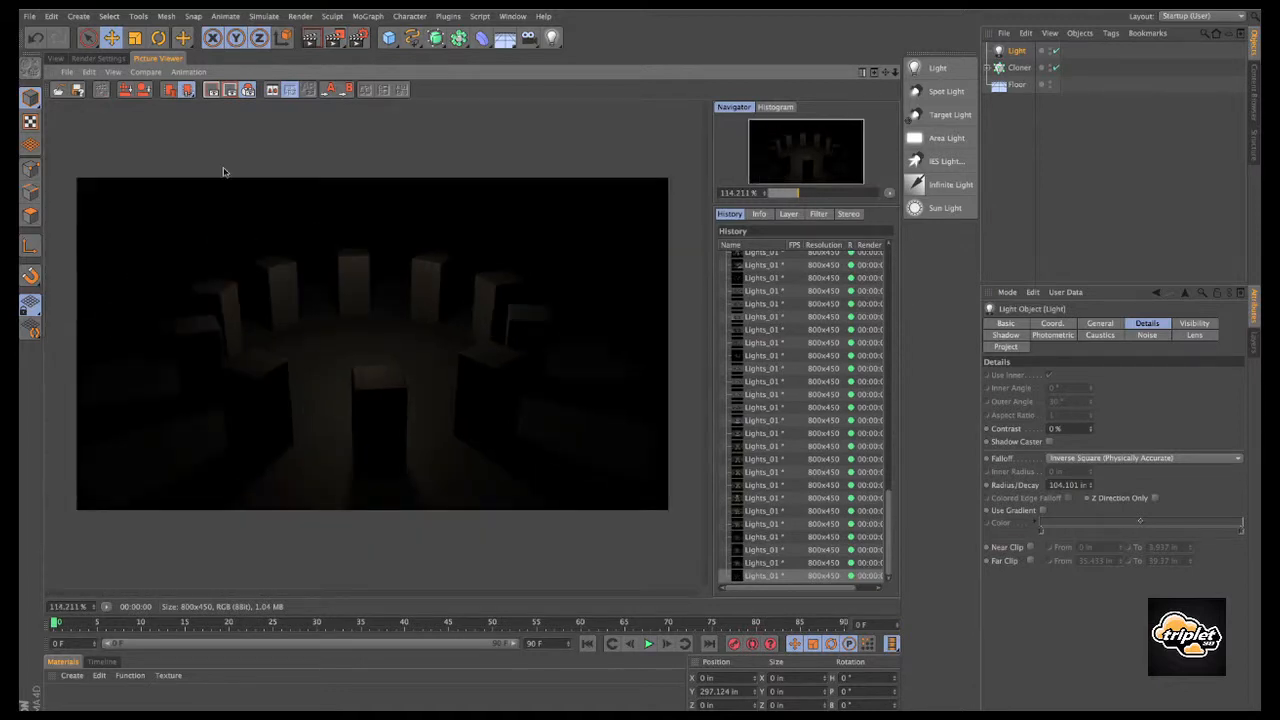
click(53, 58)
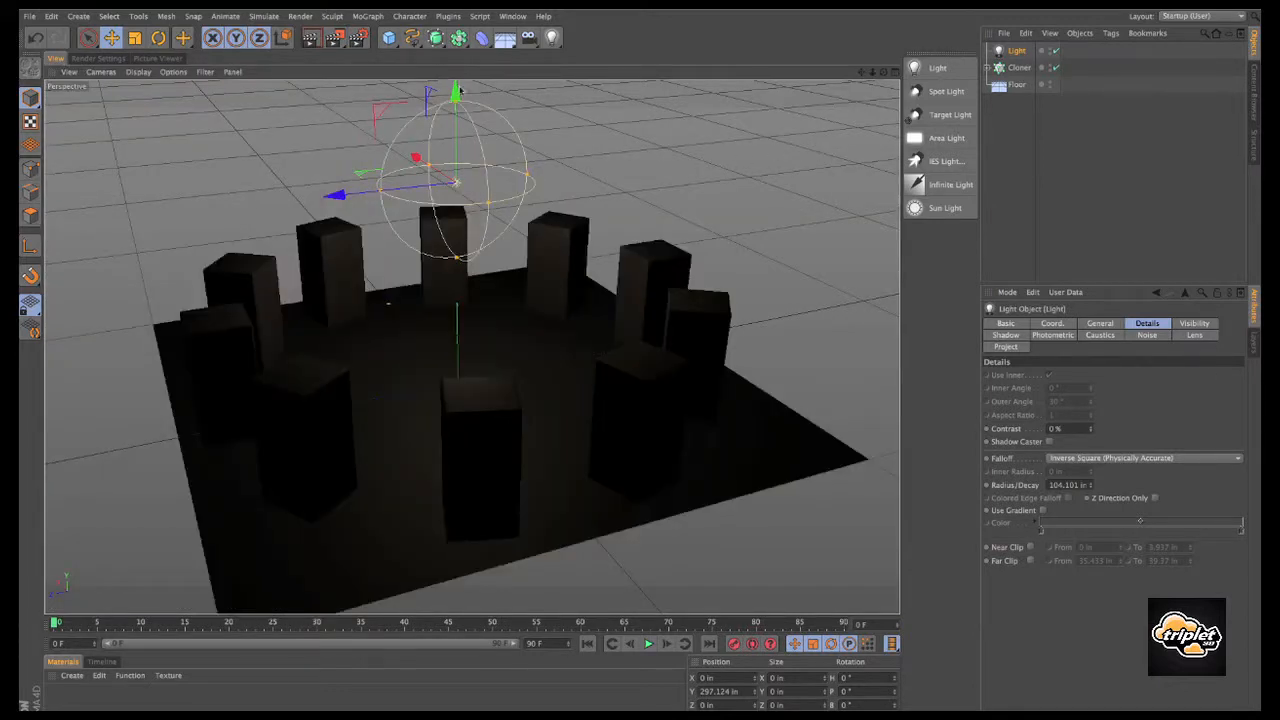
Step: Enlarge the light's falloff radius to about 162 in, set its falloff to Linear, and render the scene
drag(527, 176, 565, 172)
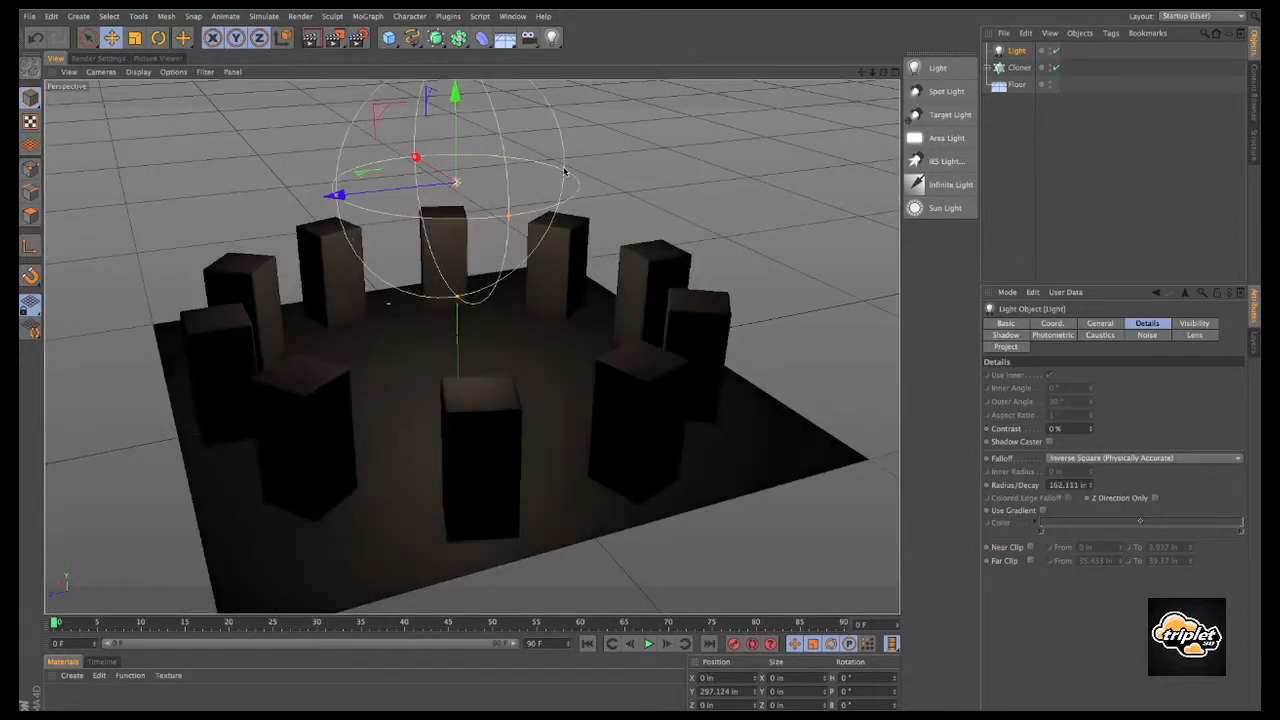
click(1168, 459)
click(1141, 502)
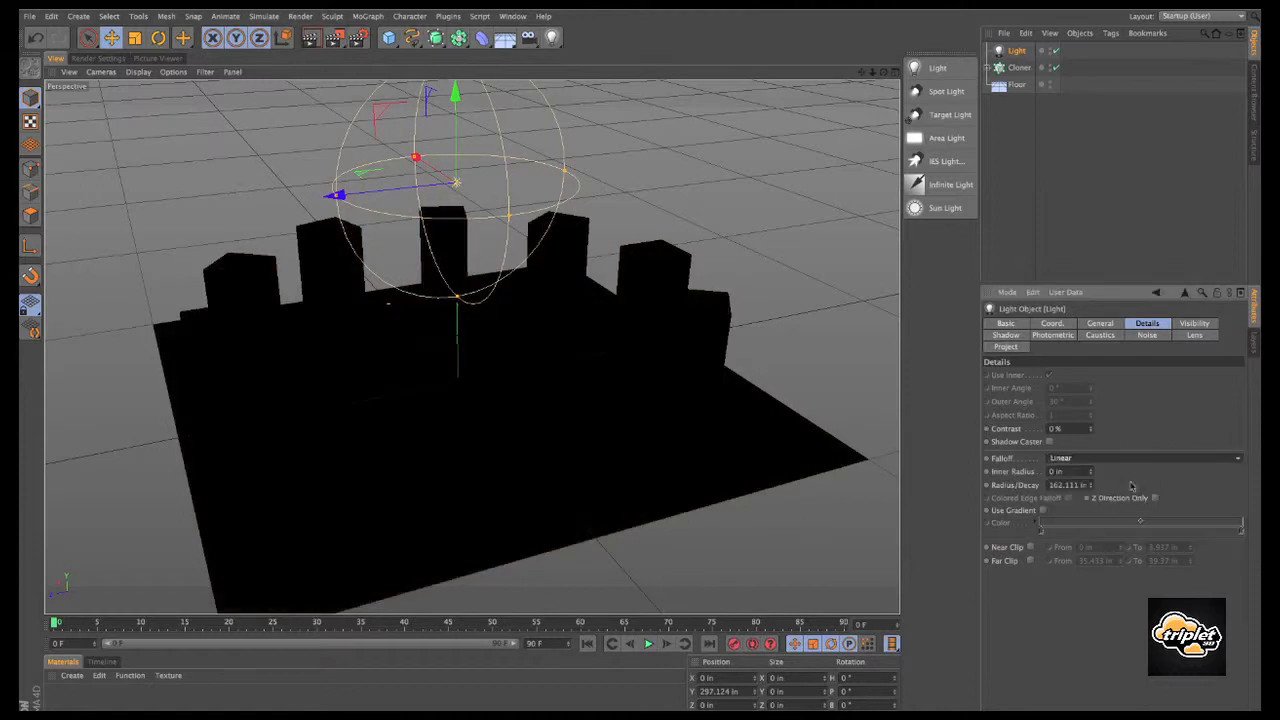
click(334, 40)
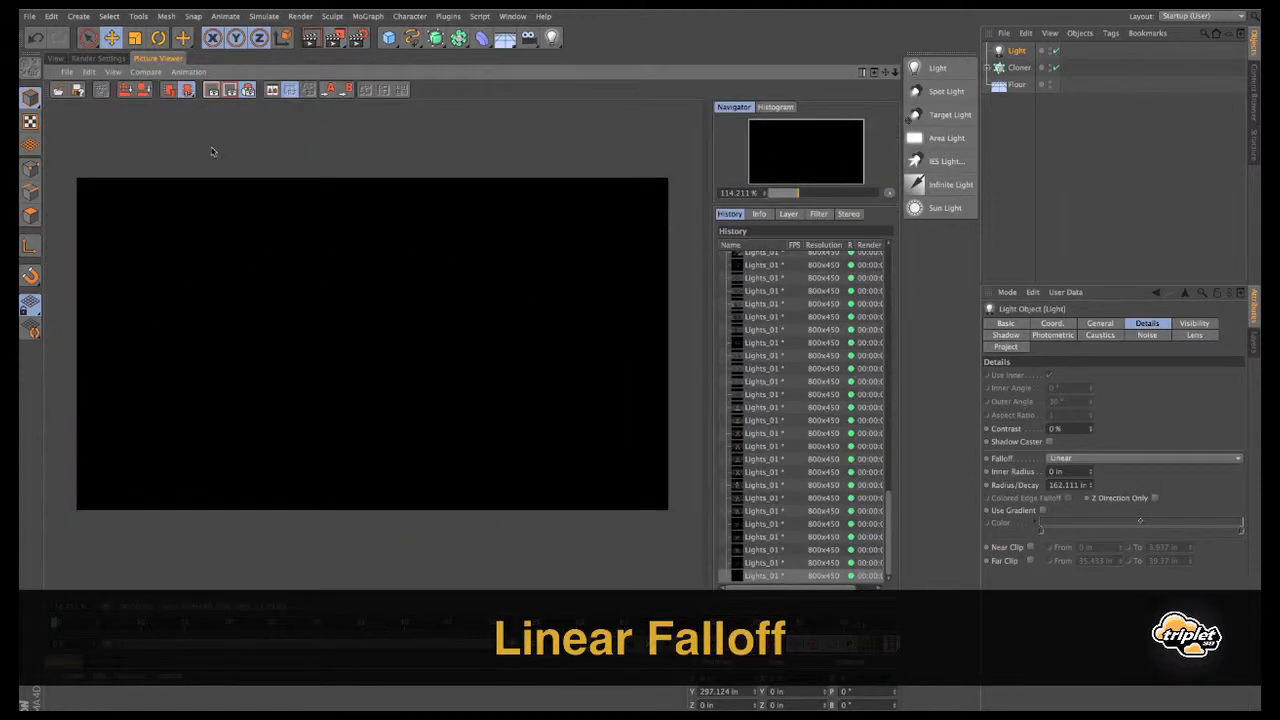
click(57, 58)
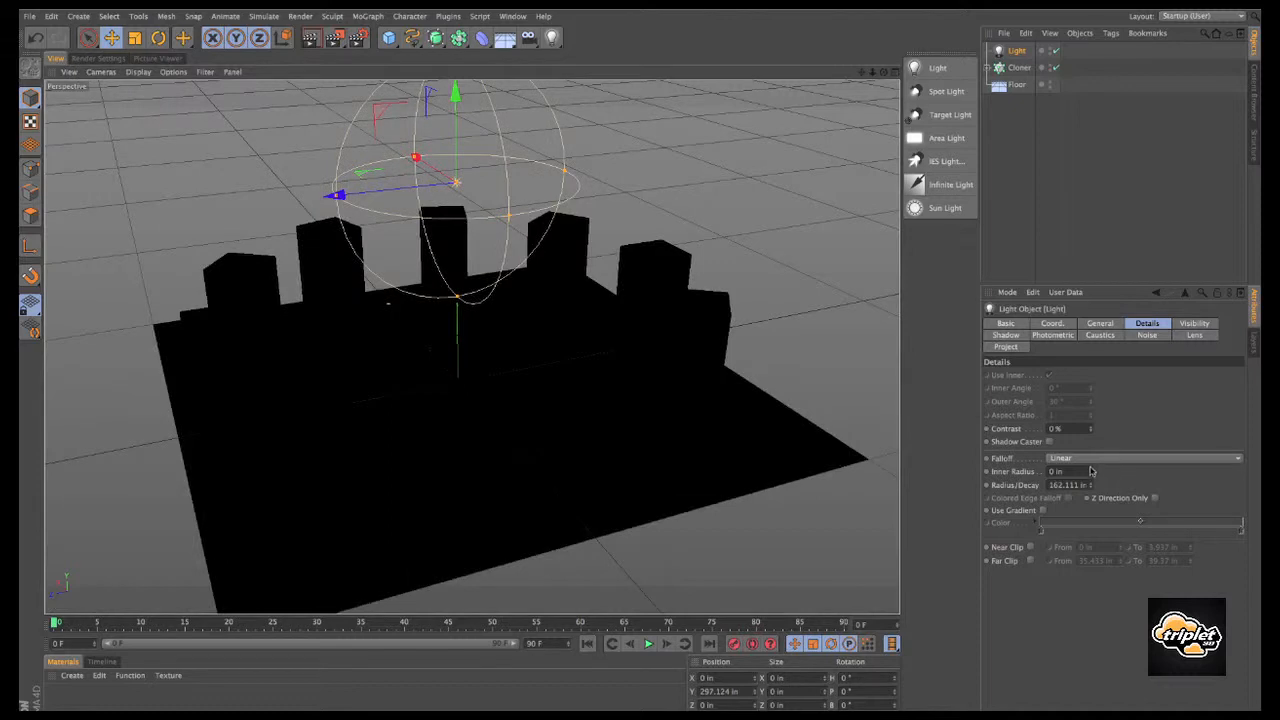
Step: Enlarge the linear falloff radius to about 336 in, set the inner radius to 225 in, and render the scene
click(1015, 477)
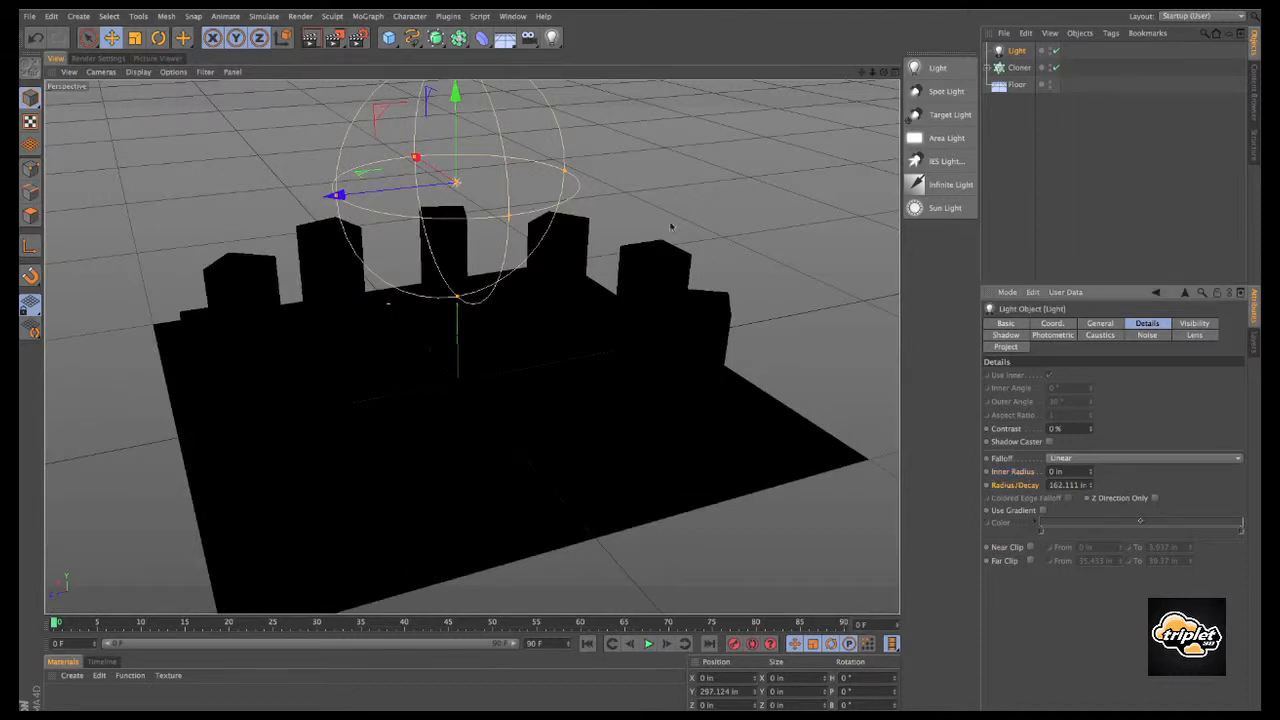
drag(563, 173, 668, 158)
click(1016, 473)
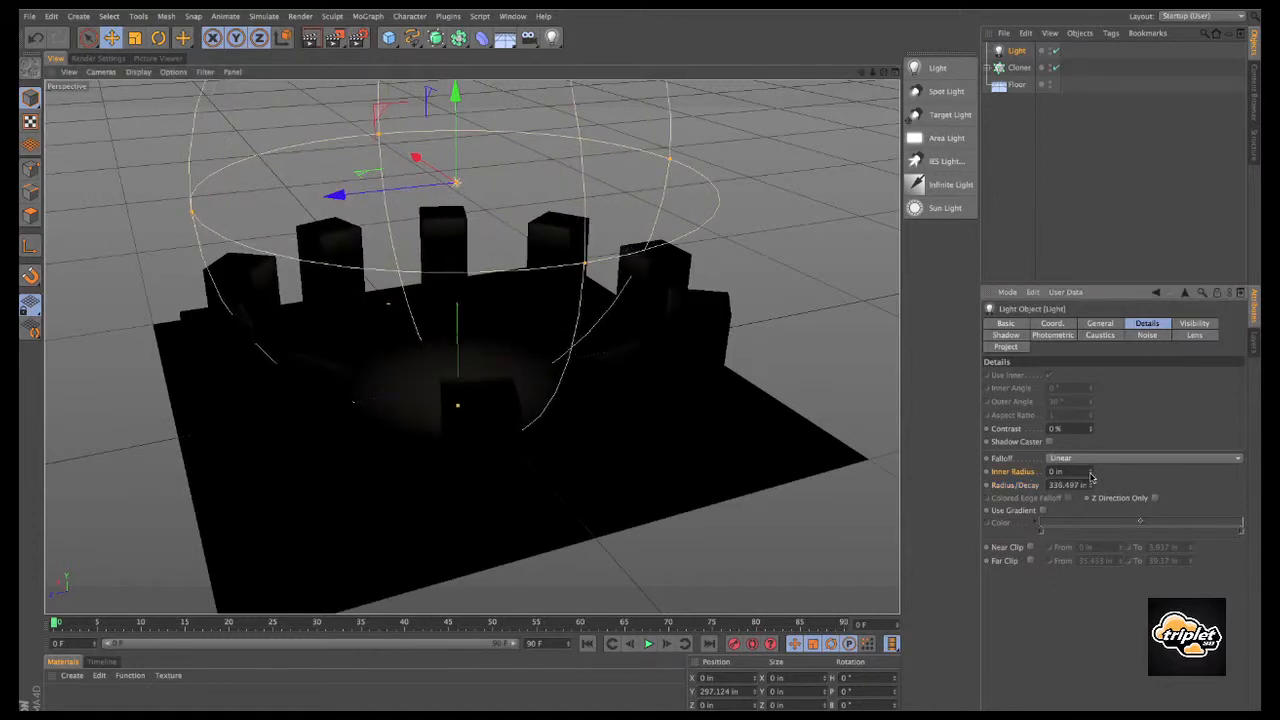
drag(1091, 474, 1091, 420)
click(334, 37)
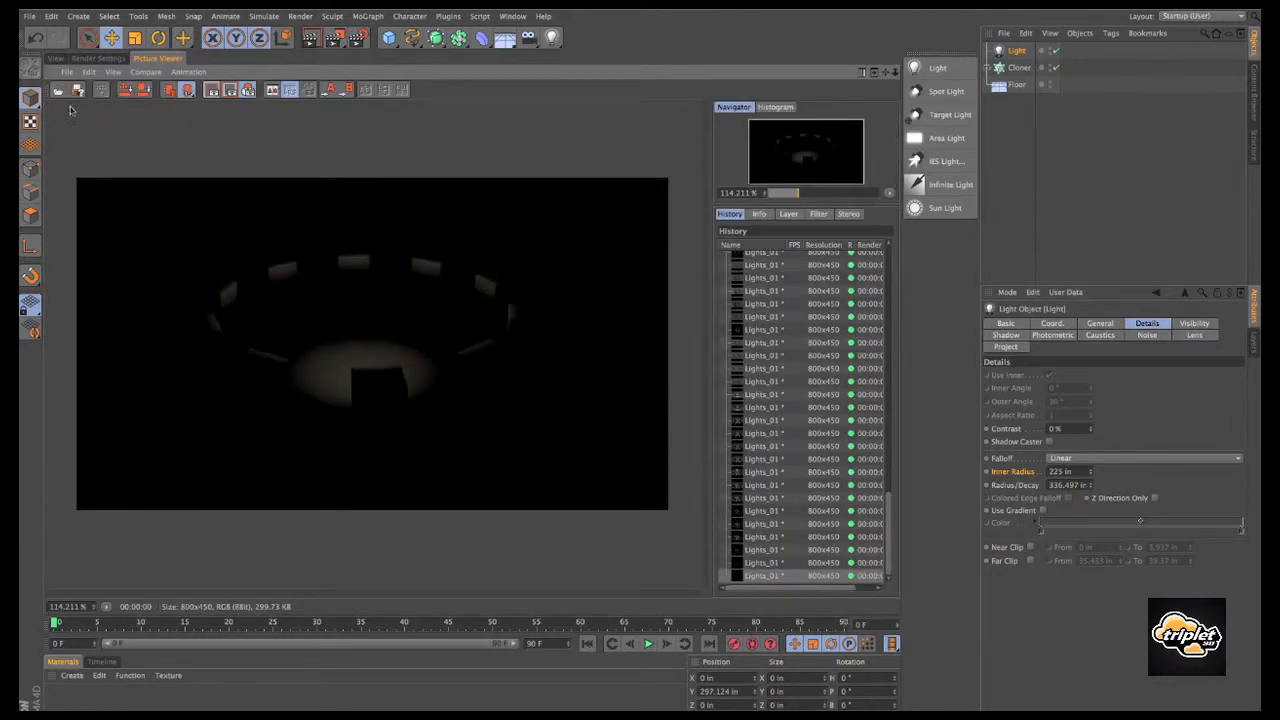
click(54, 58)
Step: Enlarge the light's outer falloff radius to about 494 in and inner radius to about 279 in, then render the scene
alt+drag(510, 300, 703, 187)
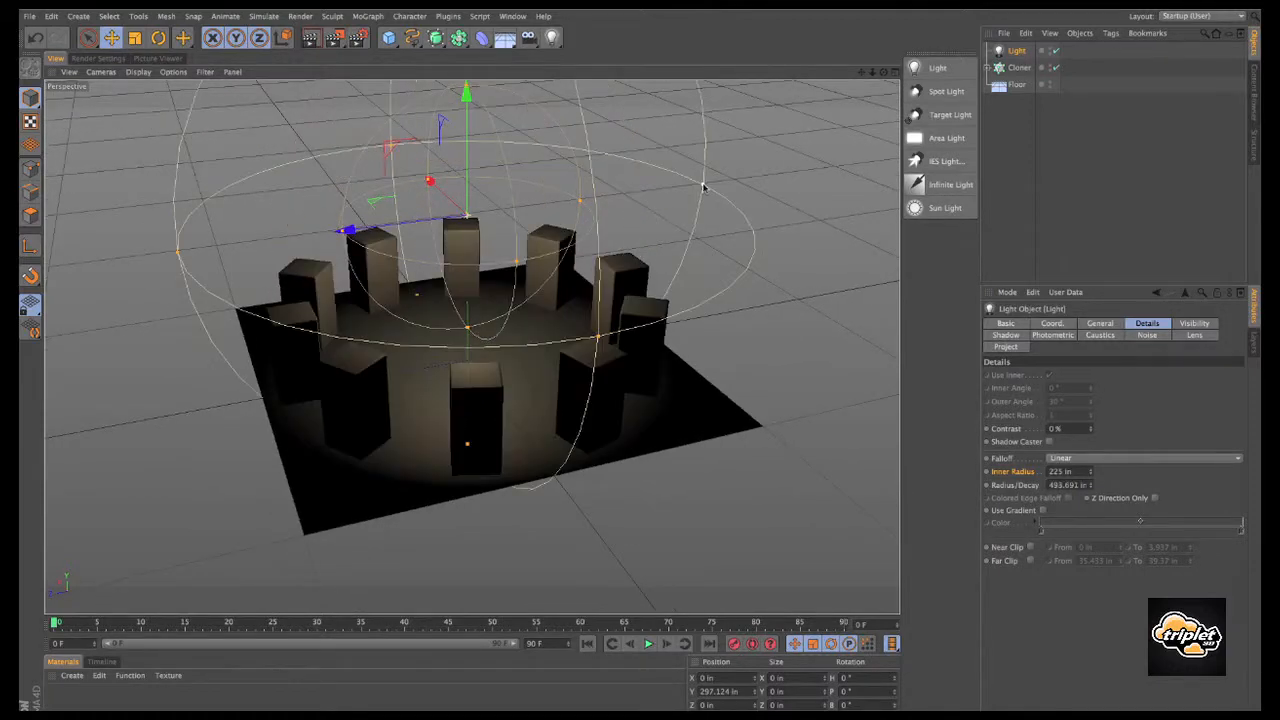
drag(585, 205, 603, 197)
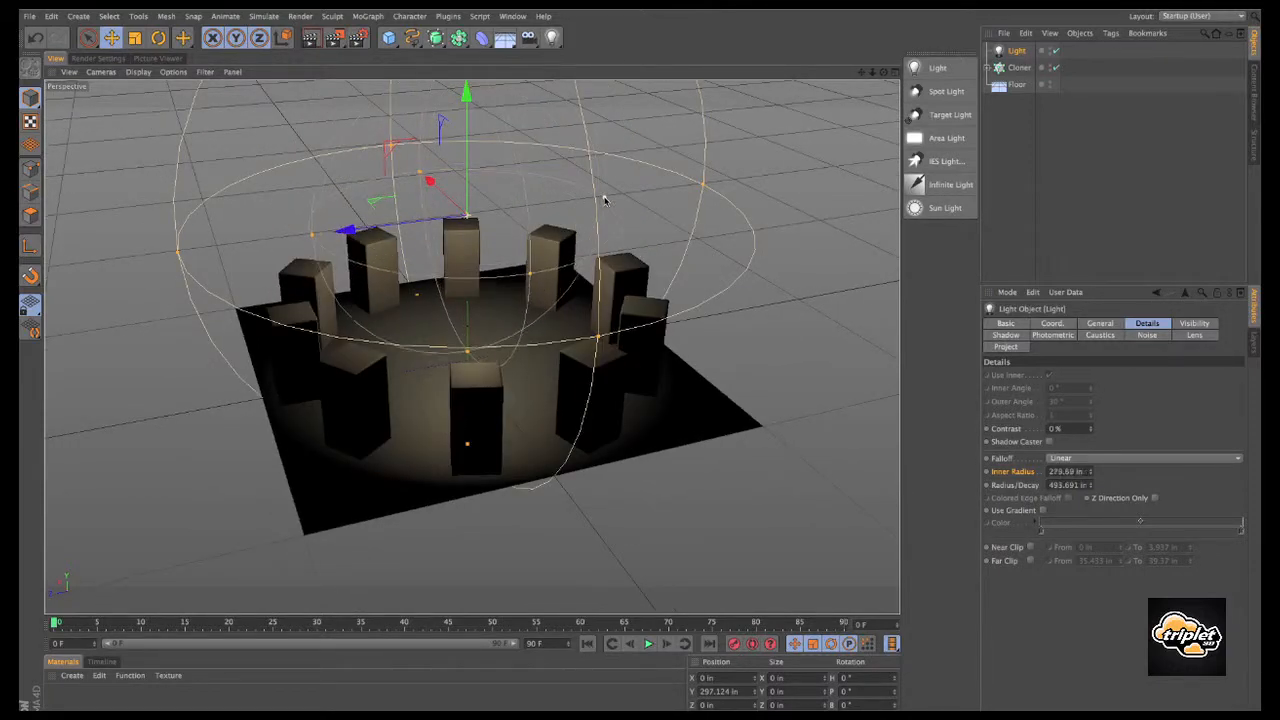
click(335, 38)
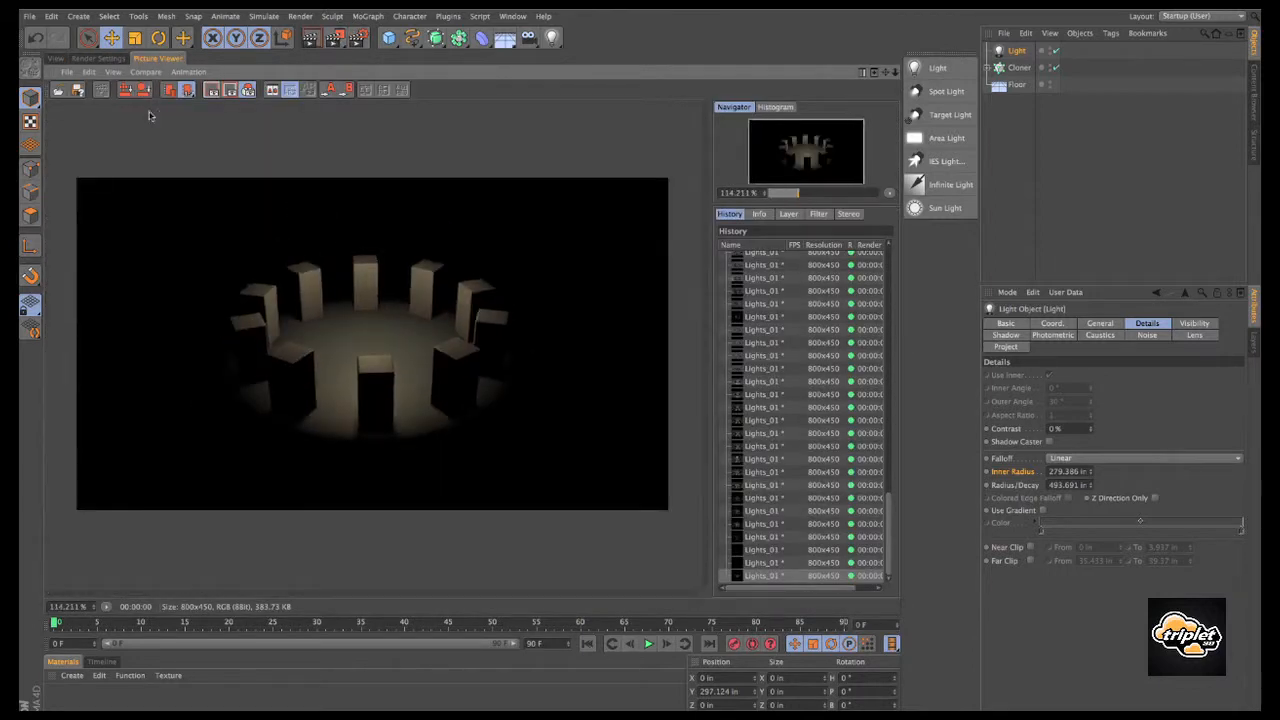
click(56, 59)
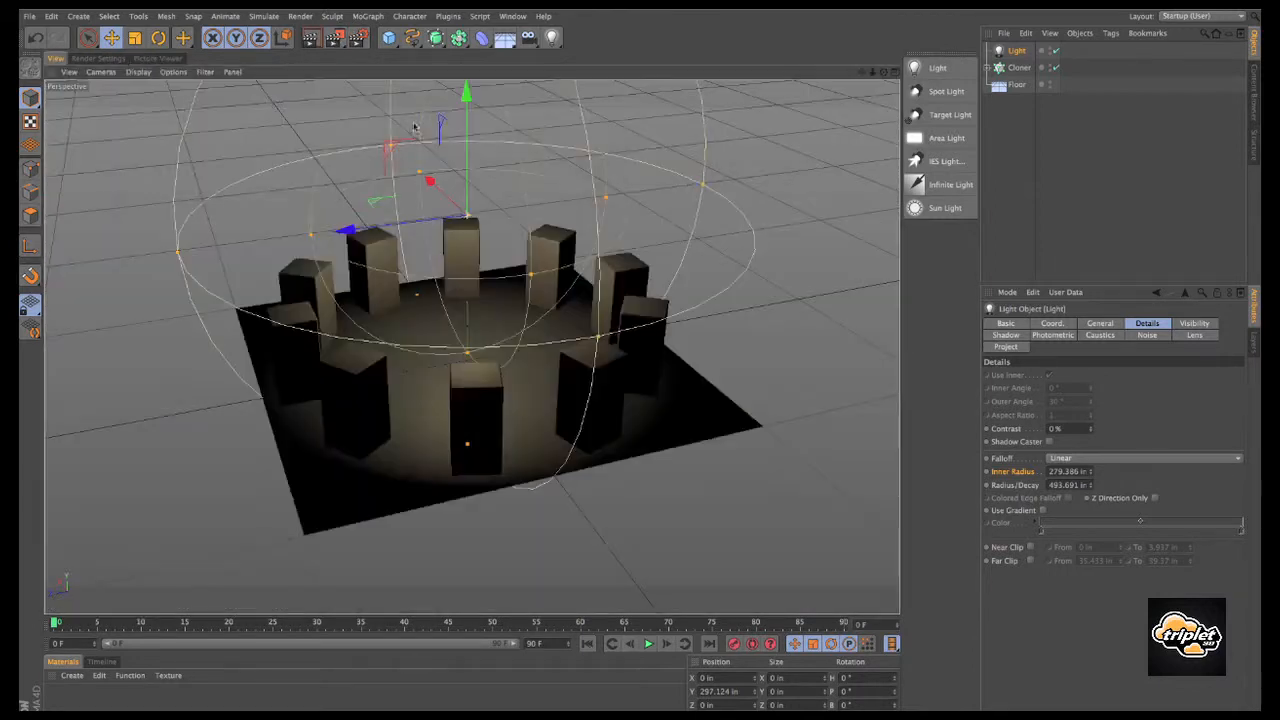
Step: Set the light's falloff to Step, reduce its radius to about 316 in, and render the scene
click(1160, 459)
click(1140, 515)
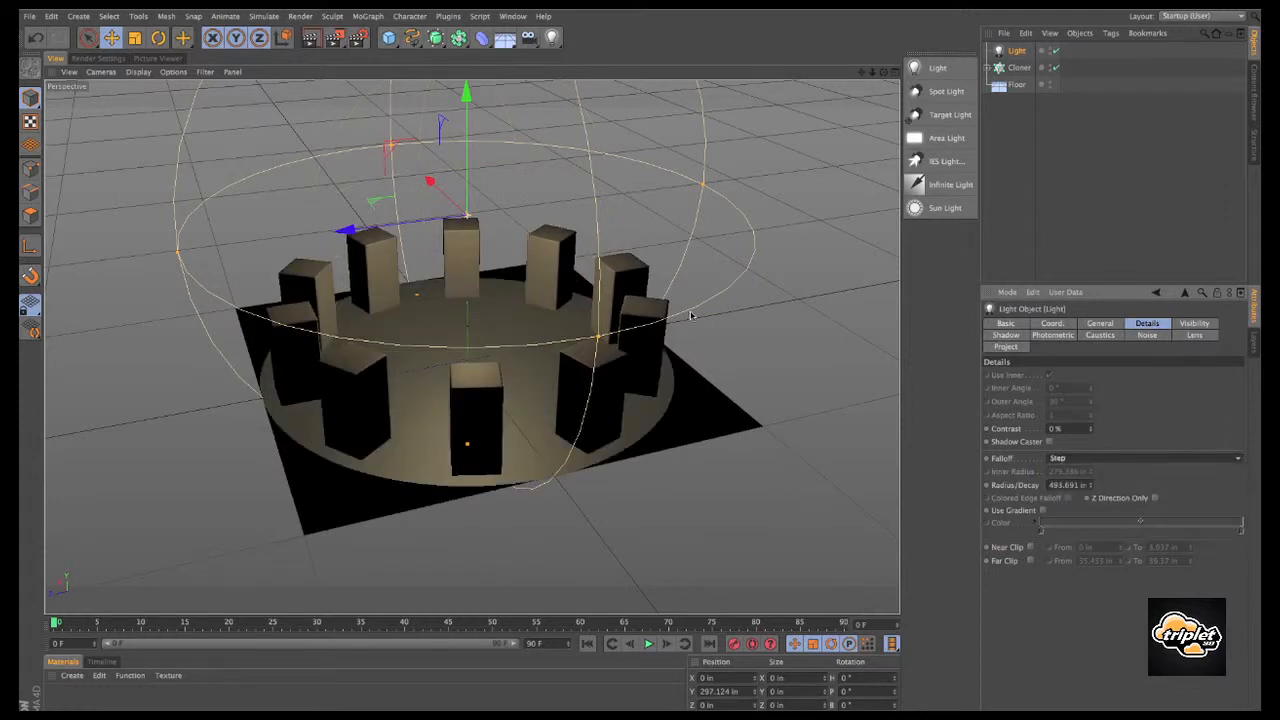
alt+drag(621, 279, 671, 269)
drag(600, 333, 397, 148)
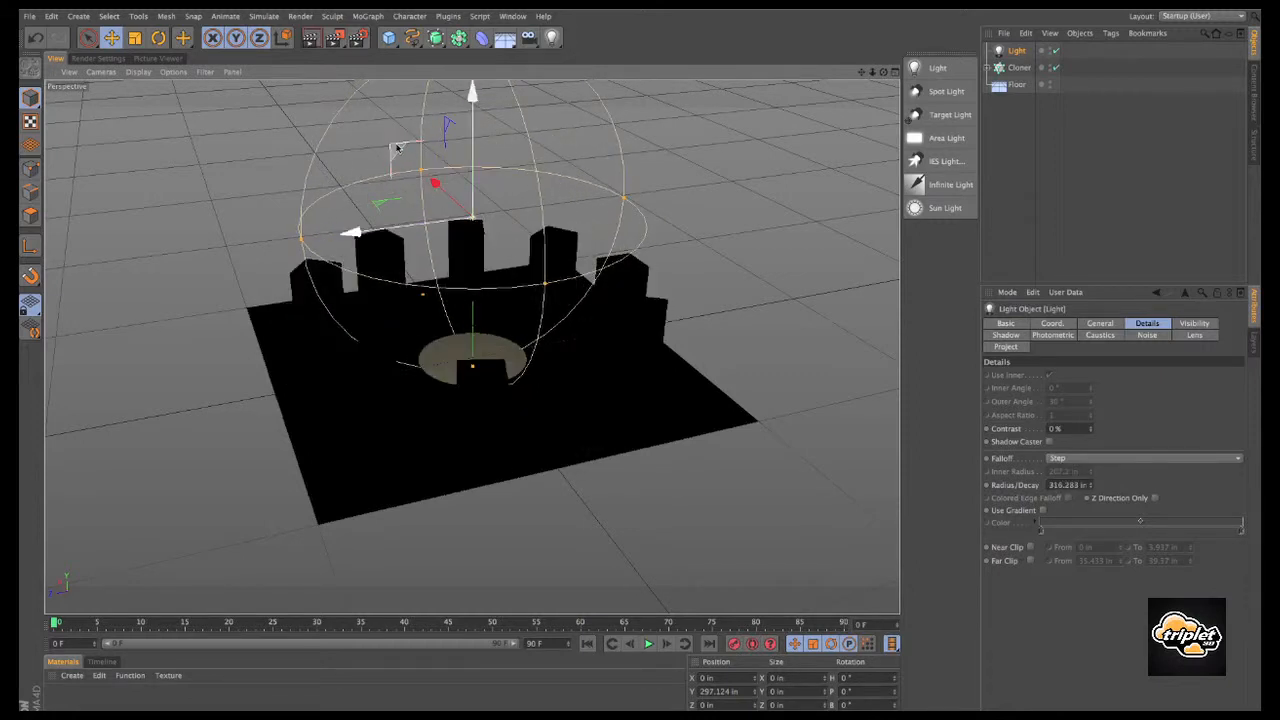
click(334, 37)
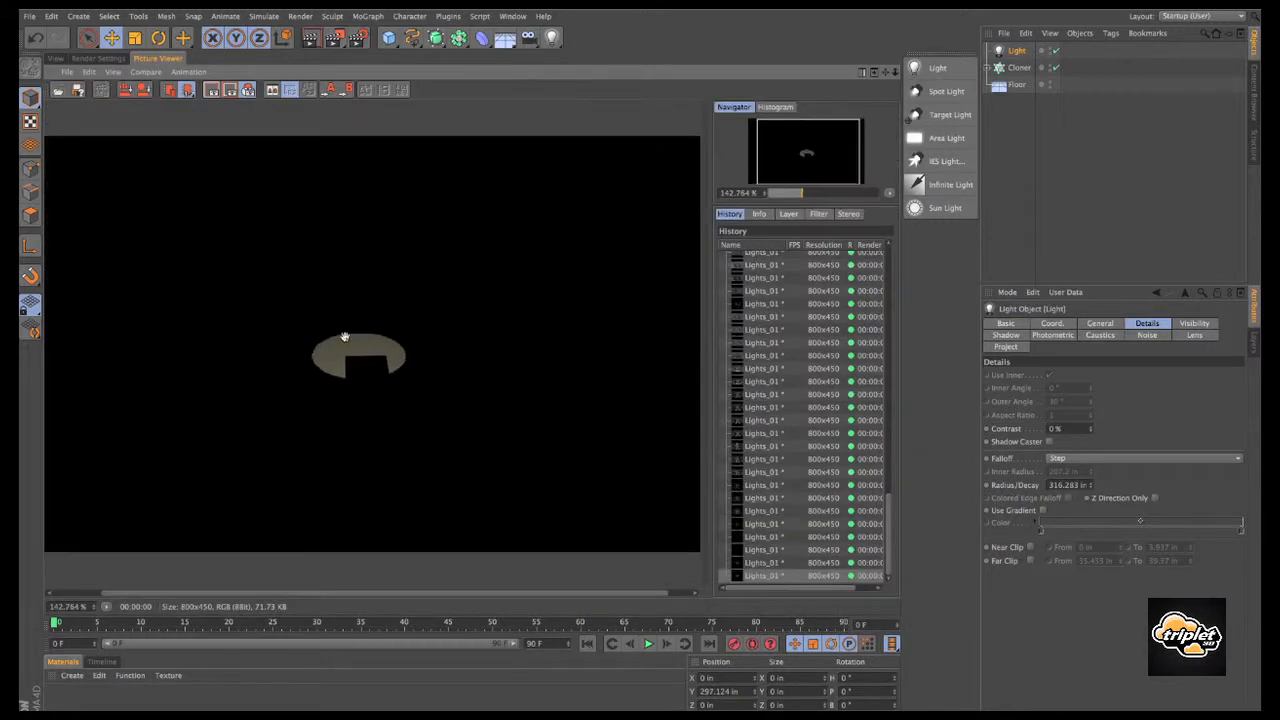
click(55, 58)
Step: Enlarge the Step falloff radius to about 435 in, render the scene and return to the scene view
drag(562, 297, 610, 318)
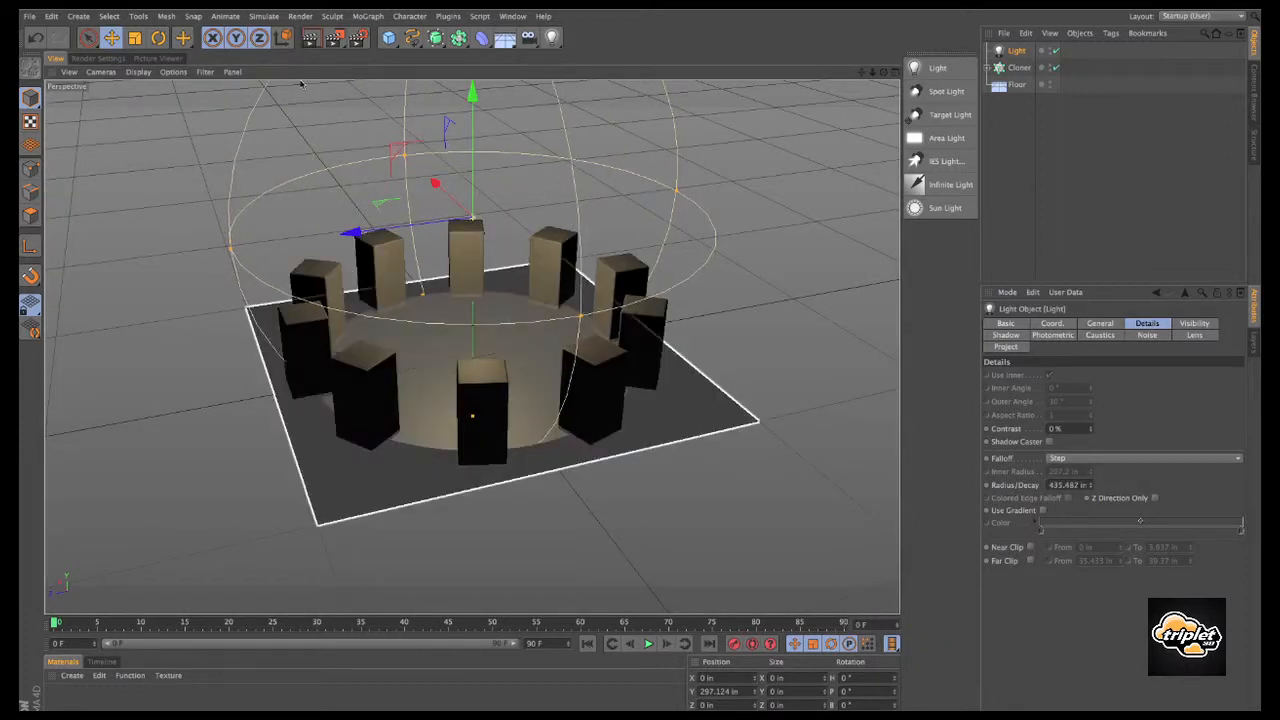
click(334, 37)
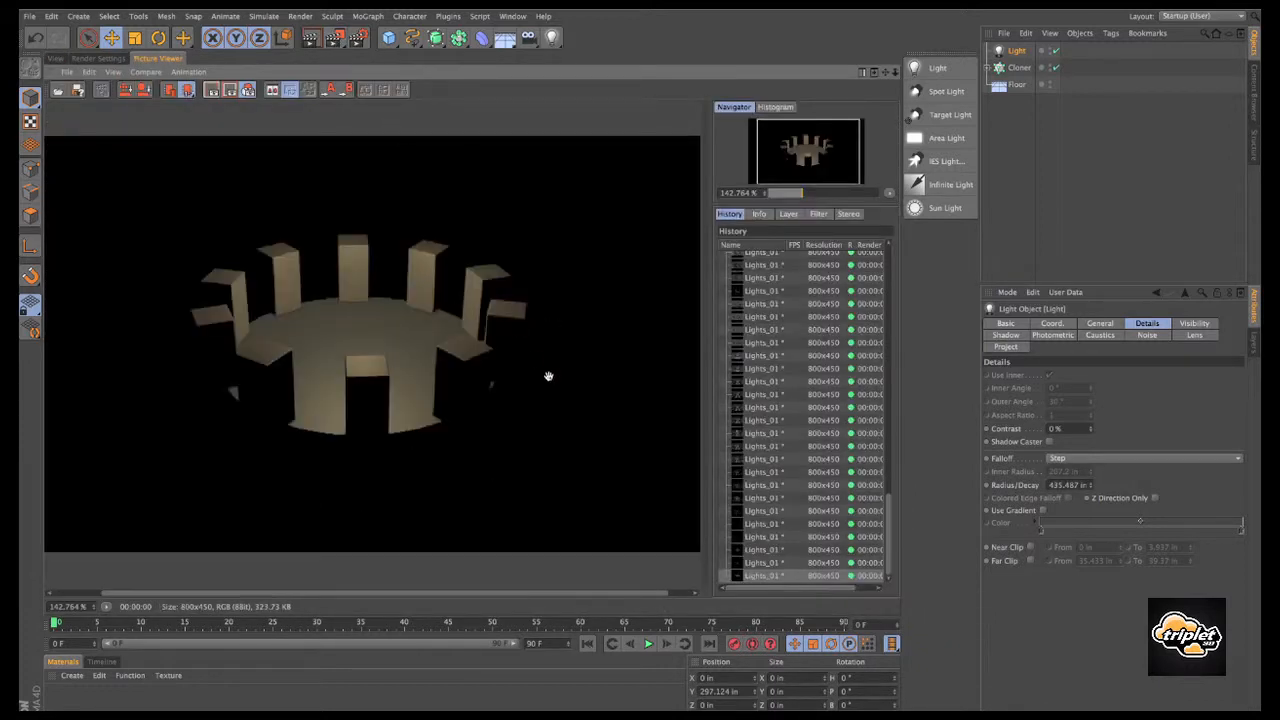
click(57, 59)
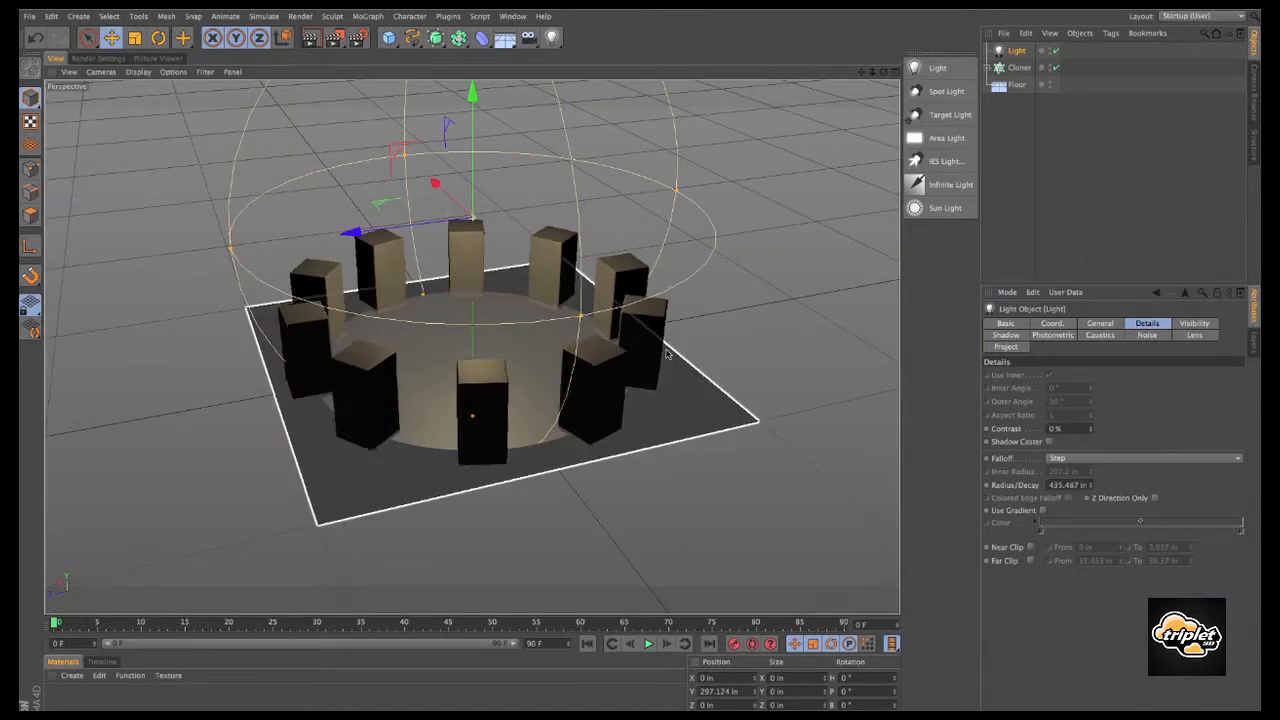
Step: Switch the light's falloff to None, then set it to Inverse Square (Physically Accurate)
click(1185, 460)
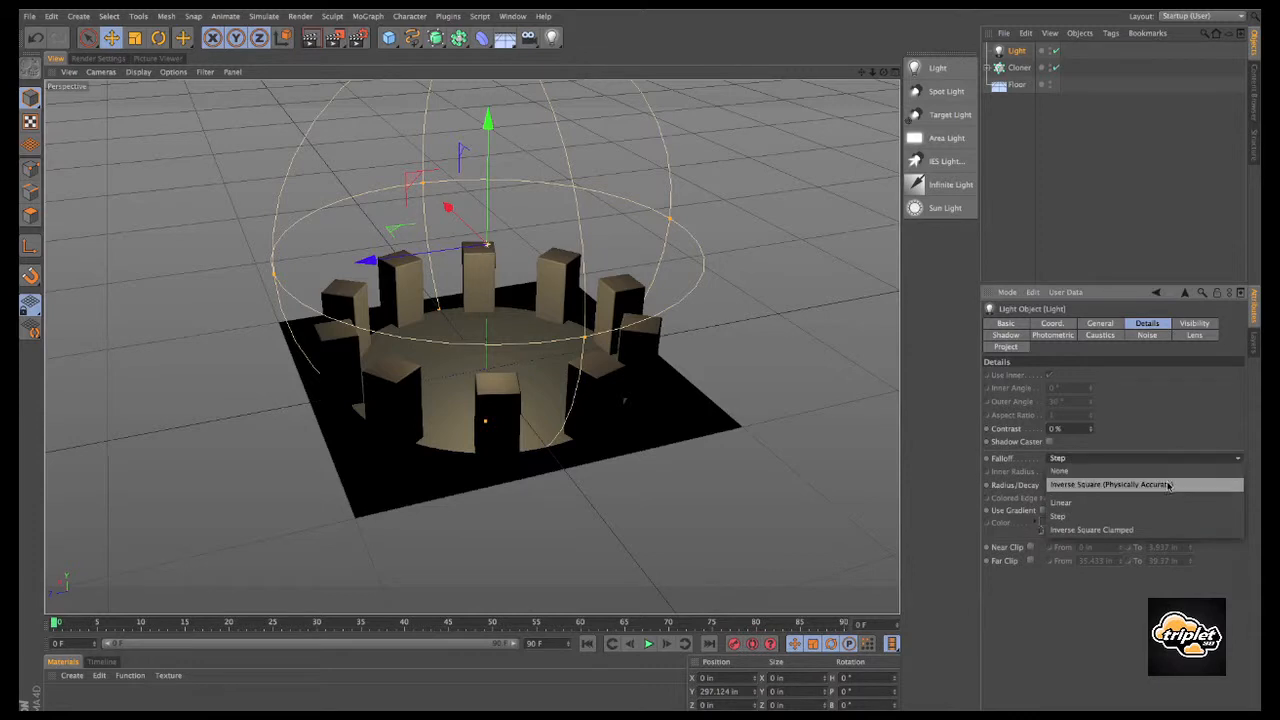
click(1165, 471)
click(1165, 458)
click(1165, 485)
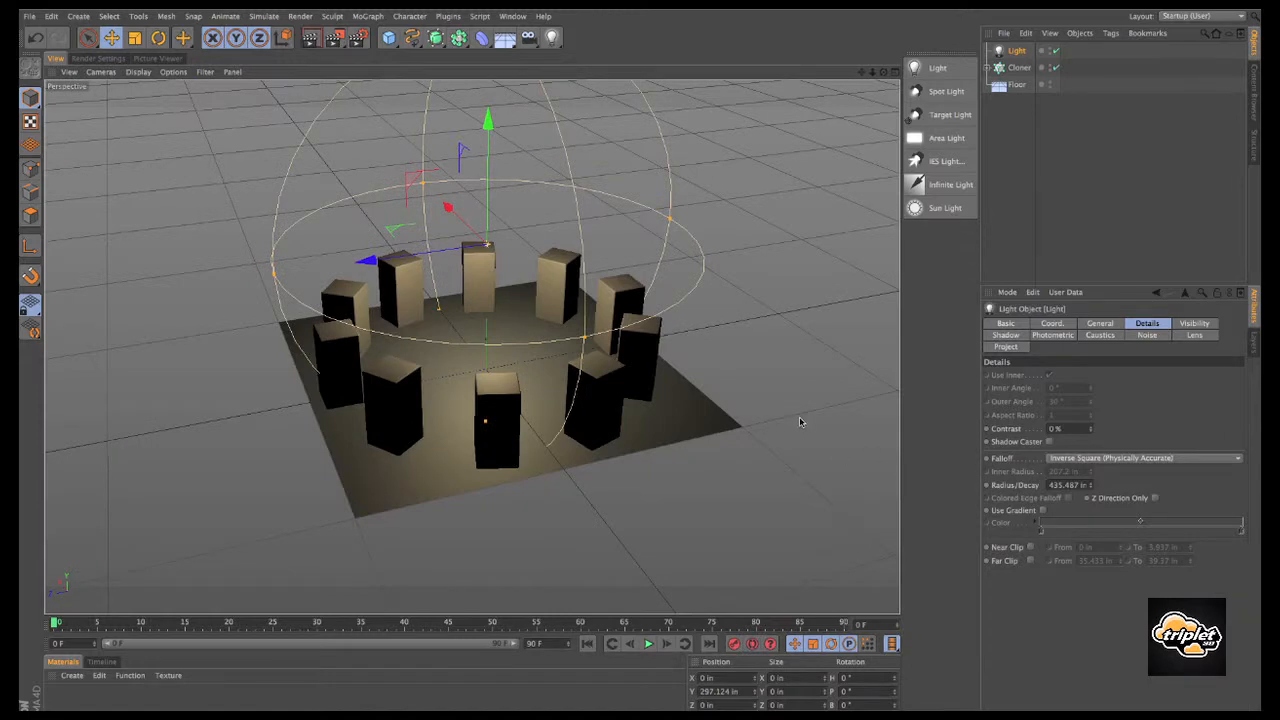
scroll(656, 364, up, 2)
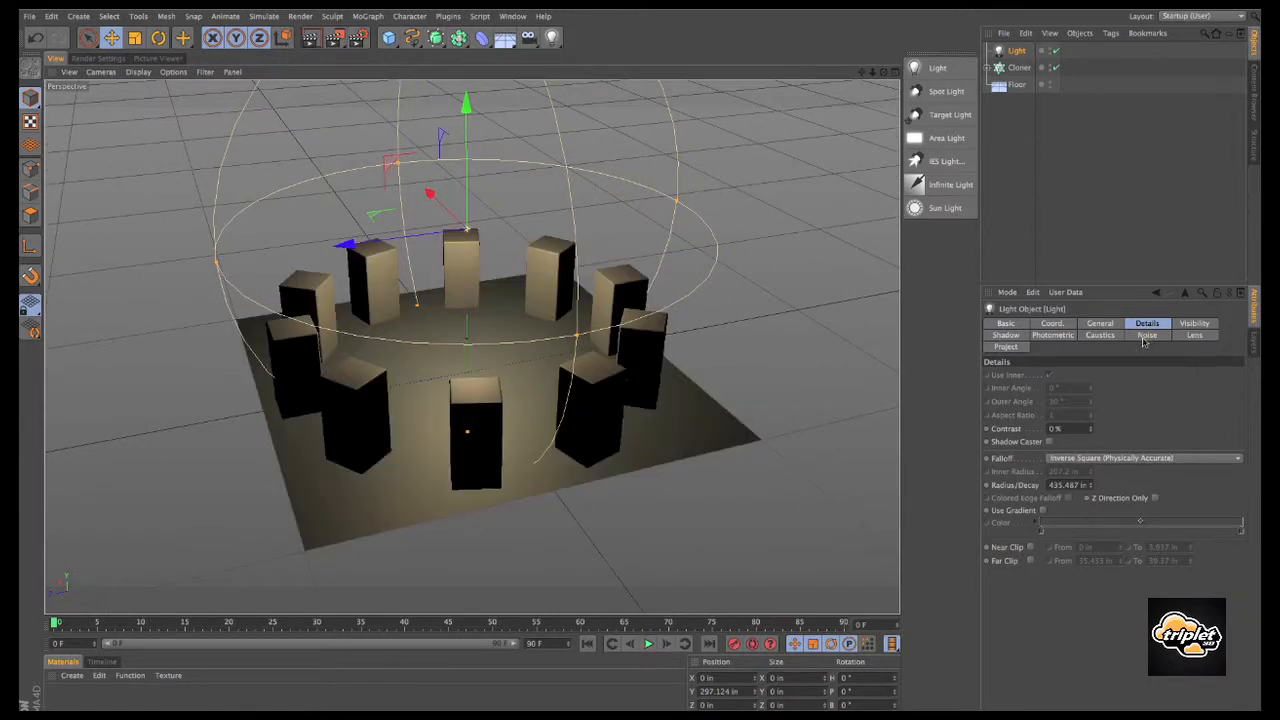
Step: Open the light's noise settings and set Noise to Both
click(1148, 335)
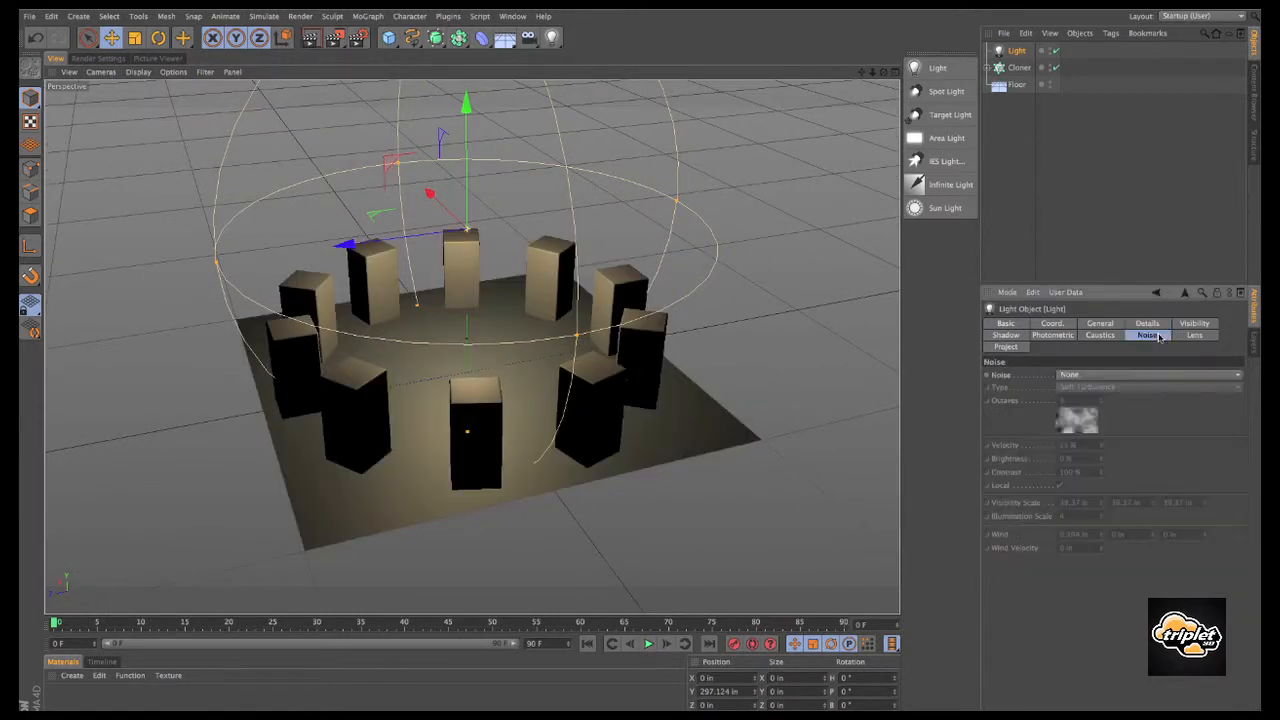
click(1115, 375)
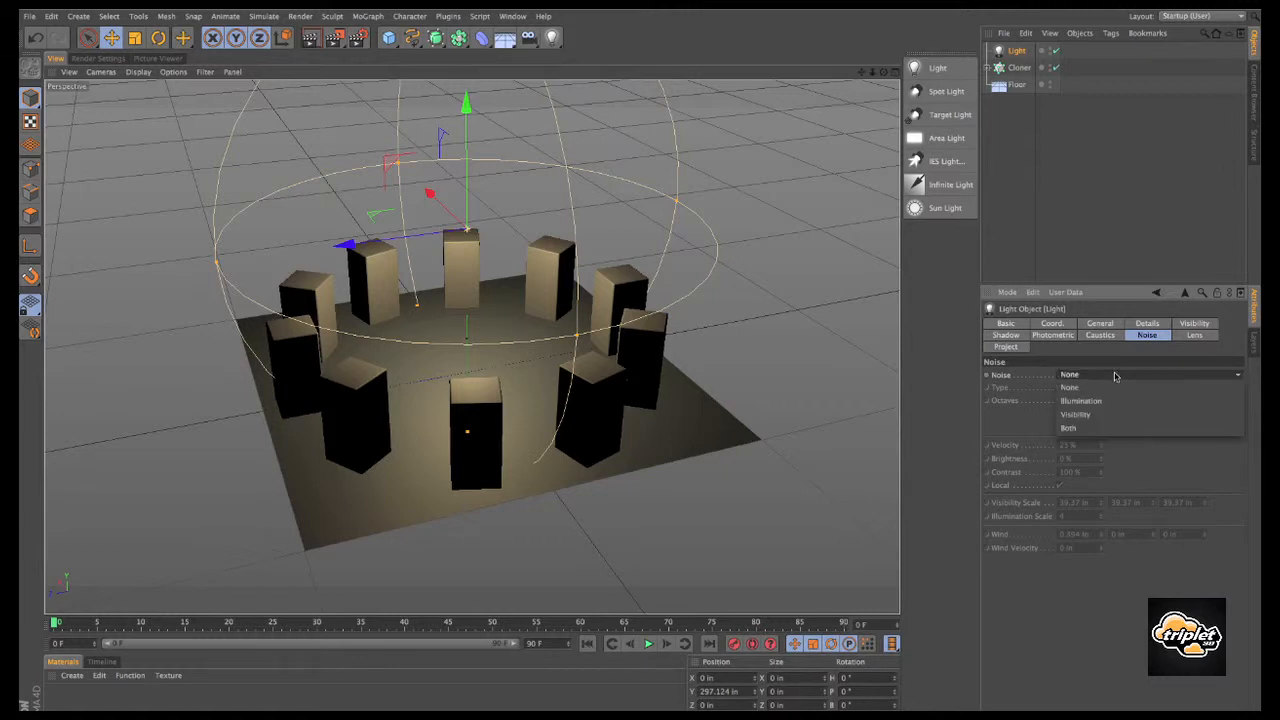
click(1059, 389)
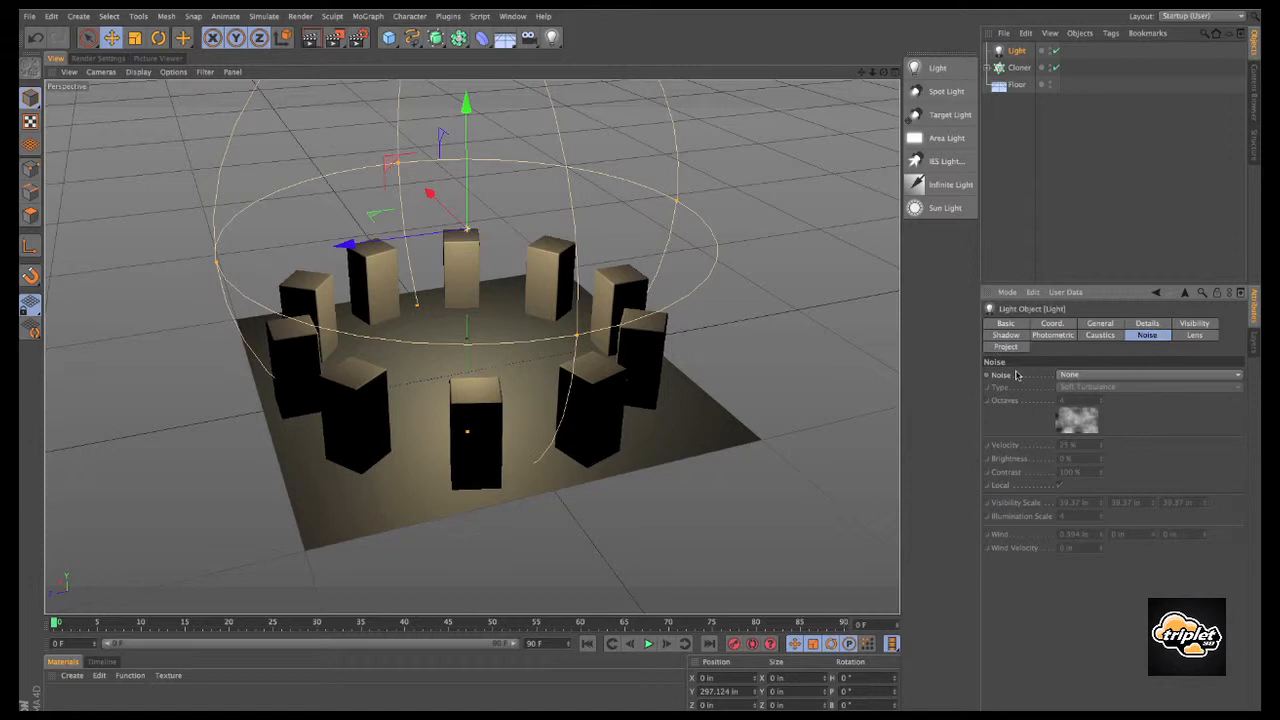
click(1114, 376)
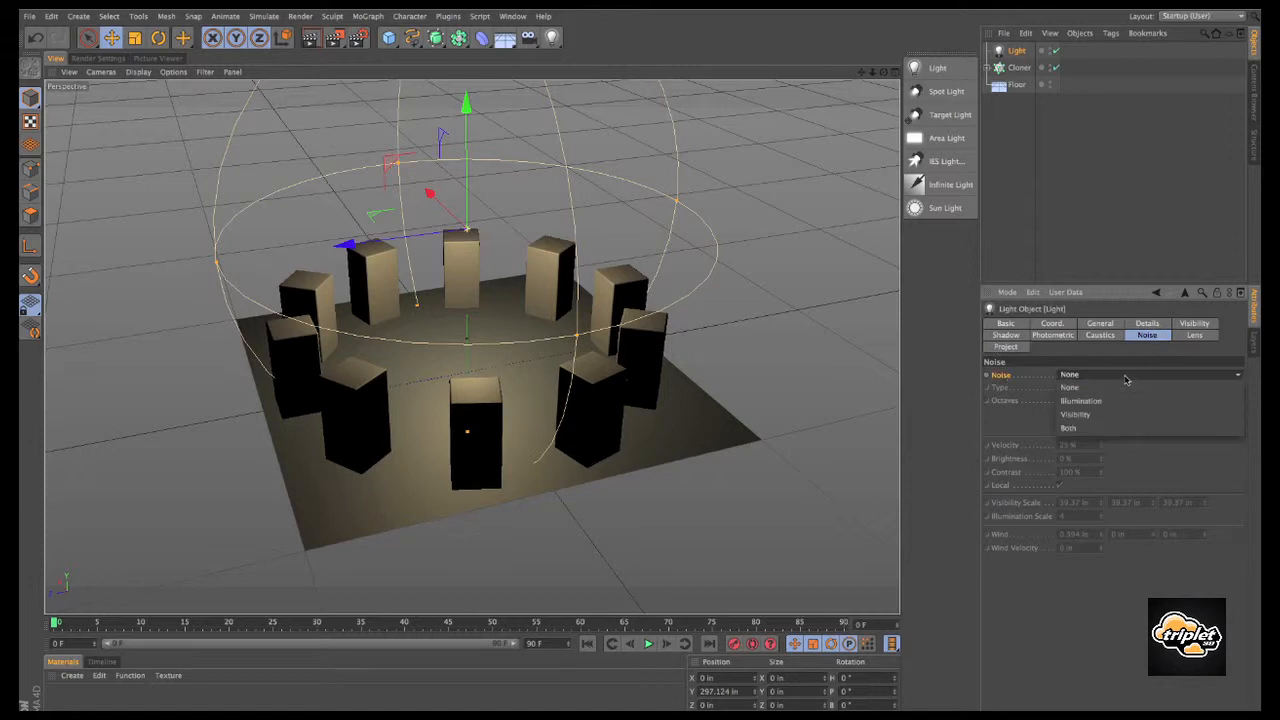
click(1121, 428)
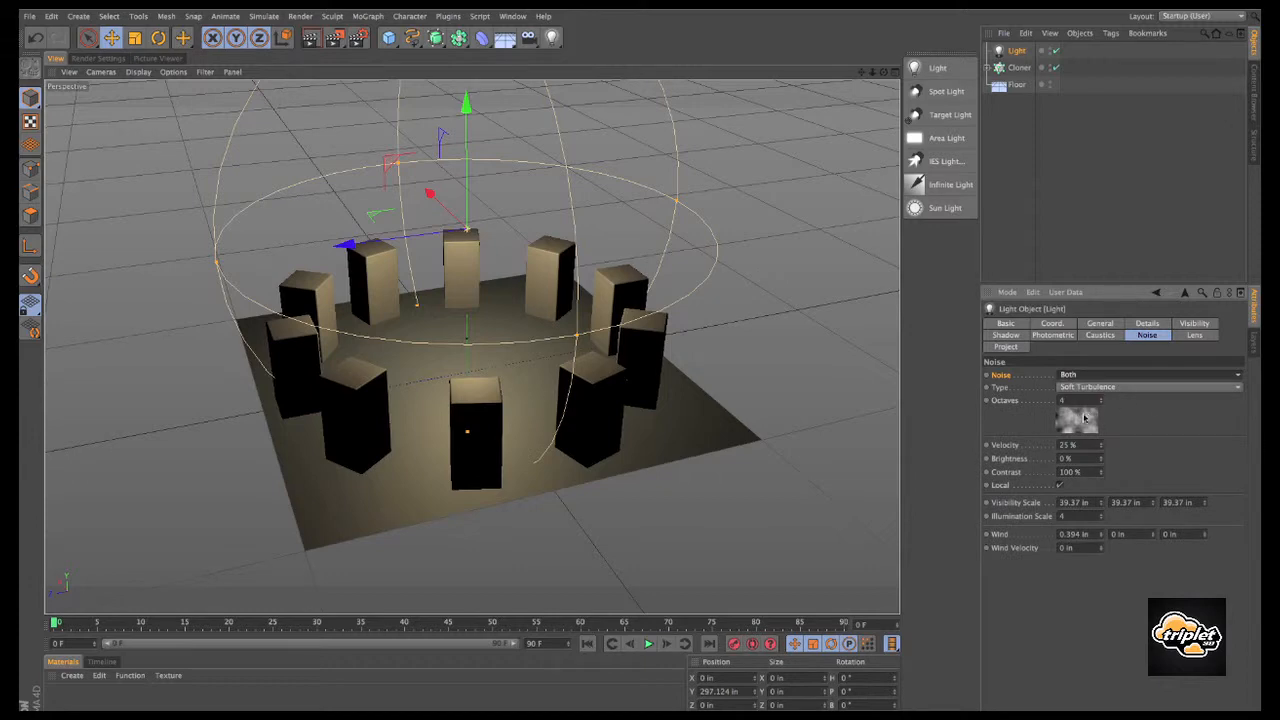
Step: Render a closer view of the cube ring with Soft Turbulence light noise, then return to the scene view
scroll(572, 303, up, 2)
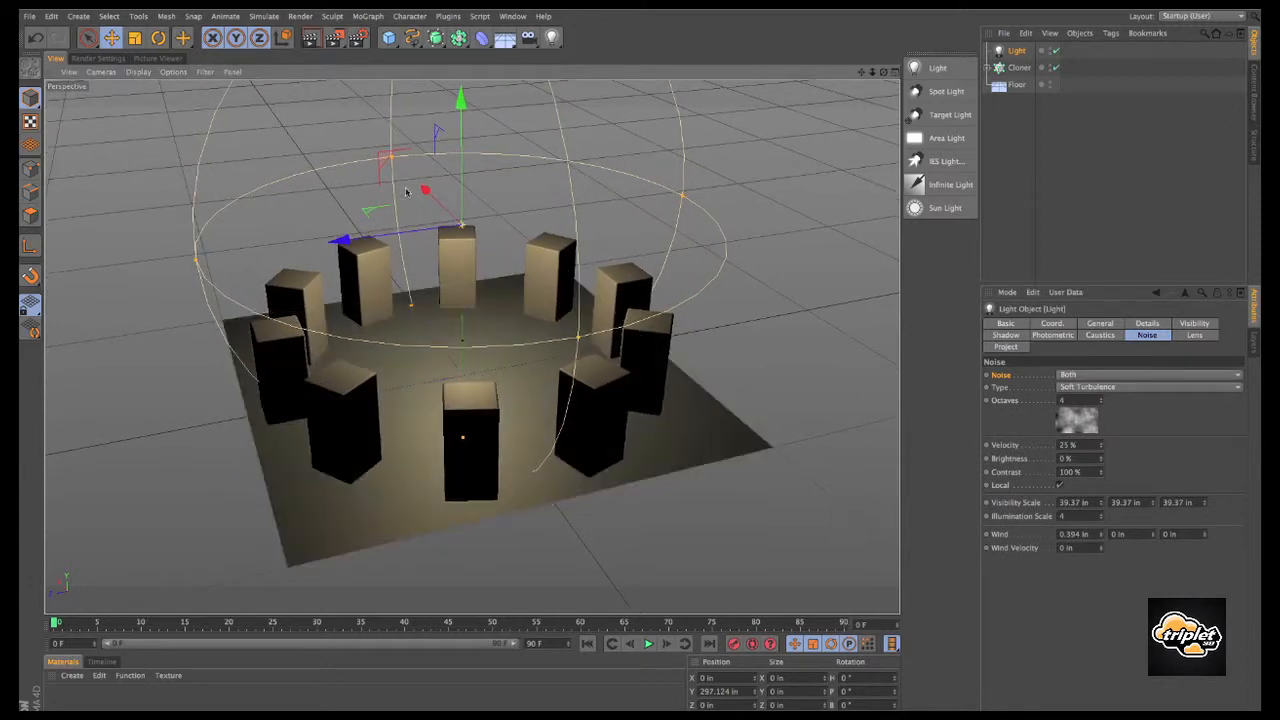
scroll(408, 192, up, 5)
alt+drag(480, 207, 470, 177)
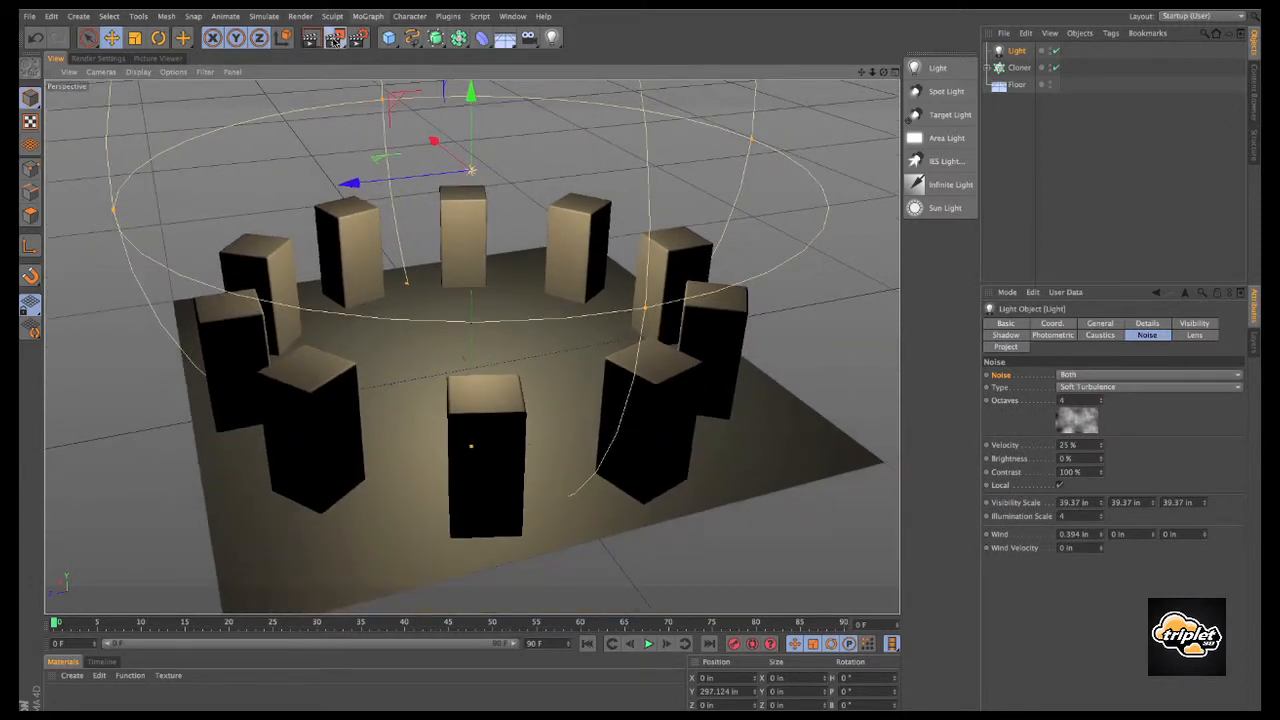
click(337, 39)
scroll(534, 357, down, 2)
scroll(531, 357, up, 1)
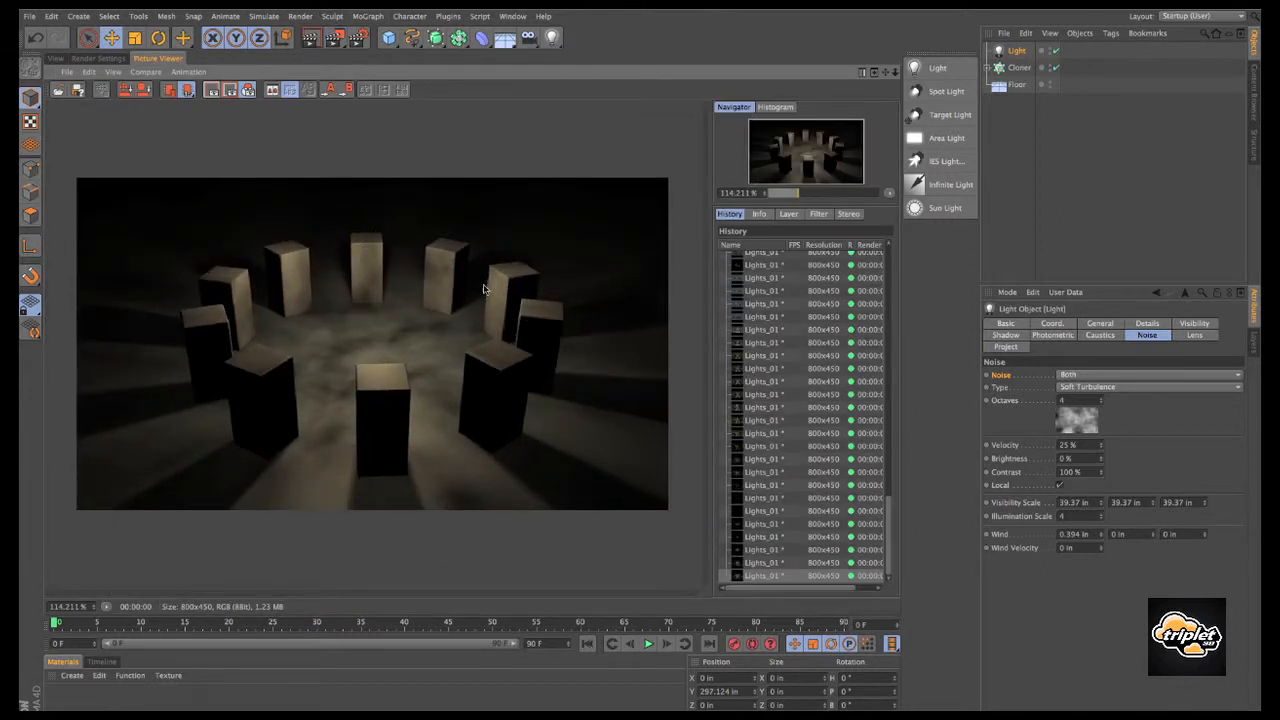
click(53, 58)
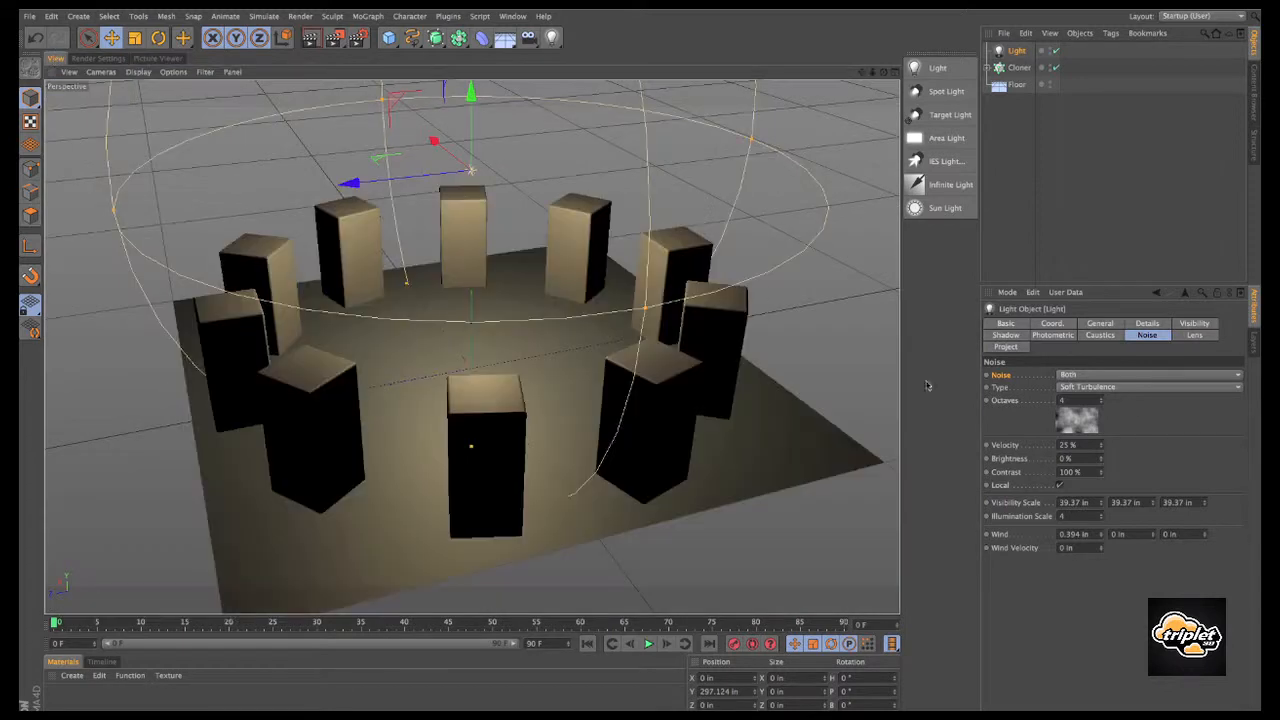
Step: Set the light's noise type to Hard Turbulence and render the scene
click(1143, 387)
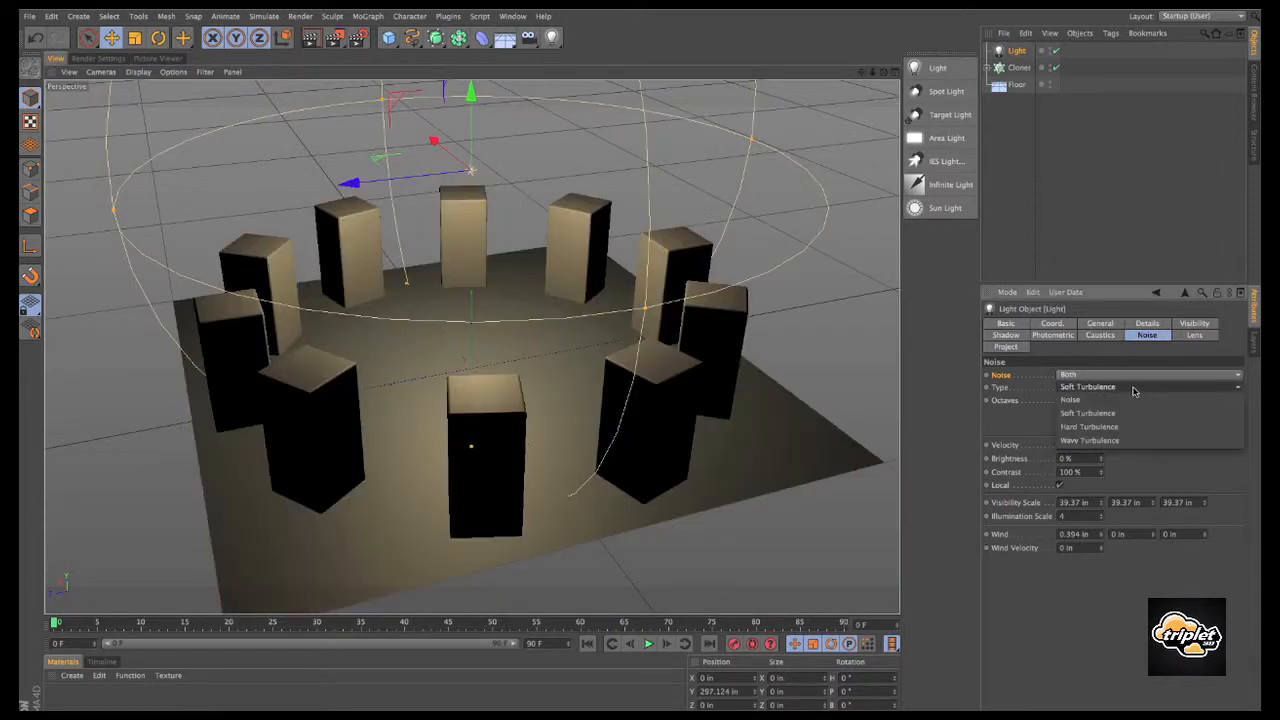
click(1132, 427)
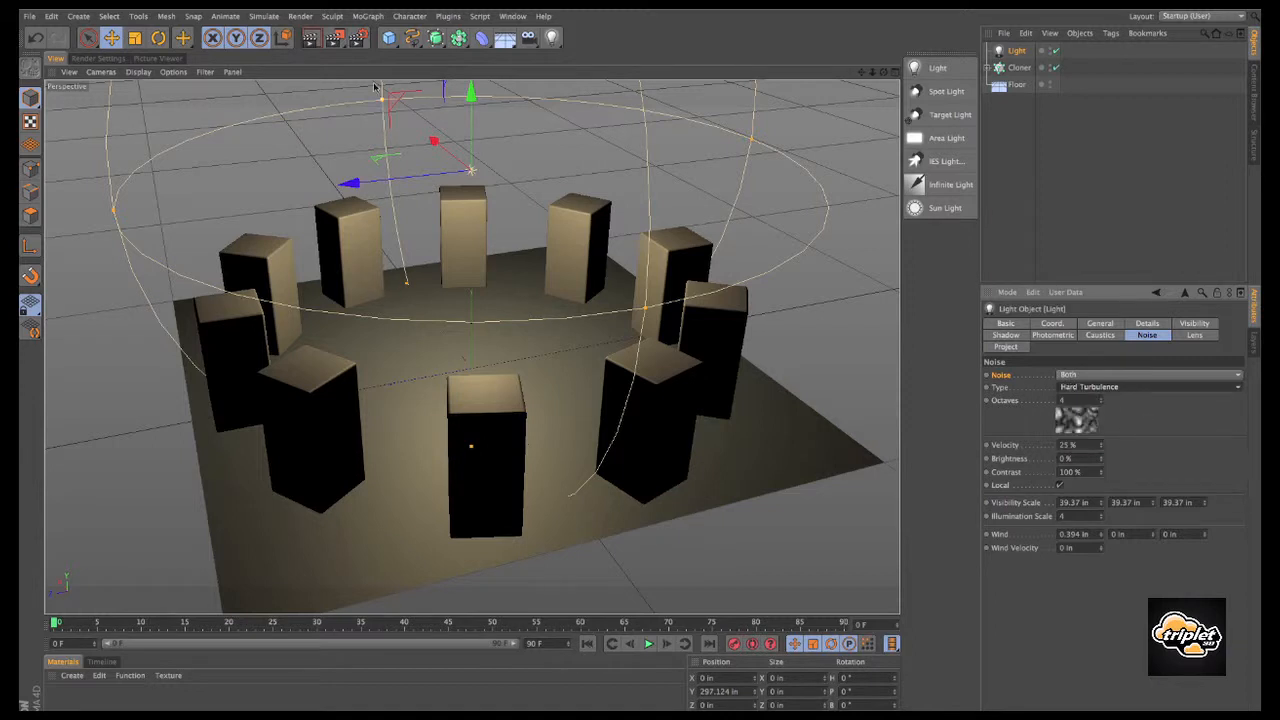
click(334, 37)
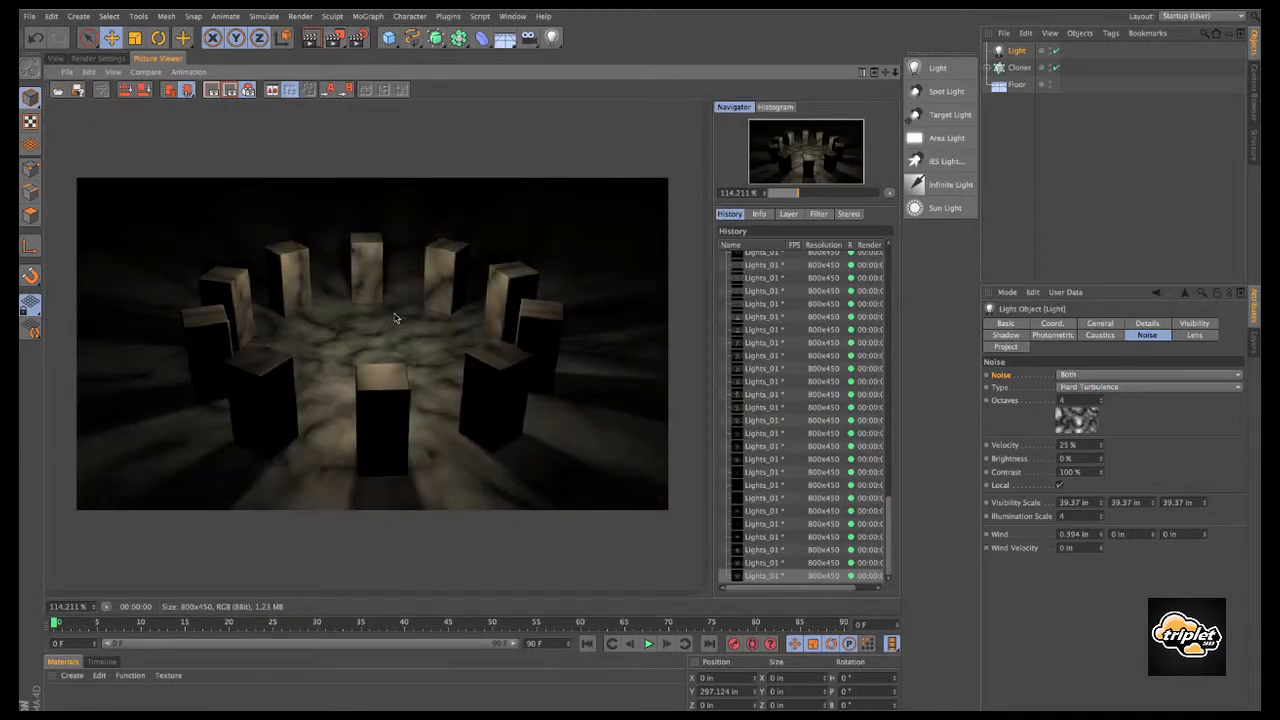
Step: Render the scene with Wavy Turbulence light noise, then set the noise type back to Hard Turbulence
click(1177, 386)
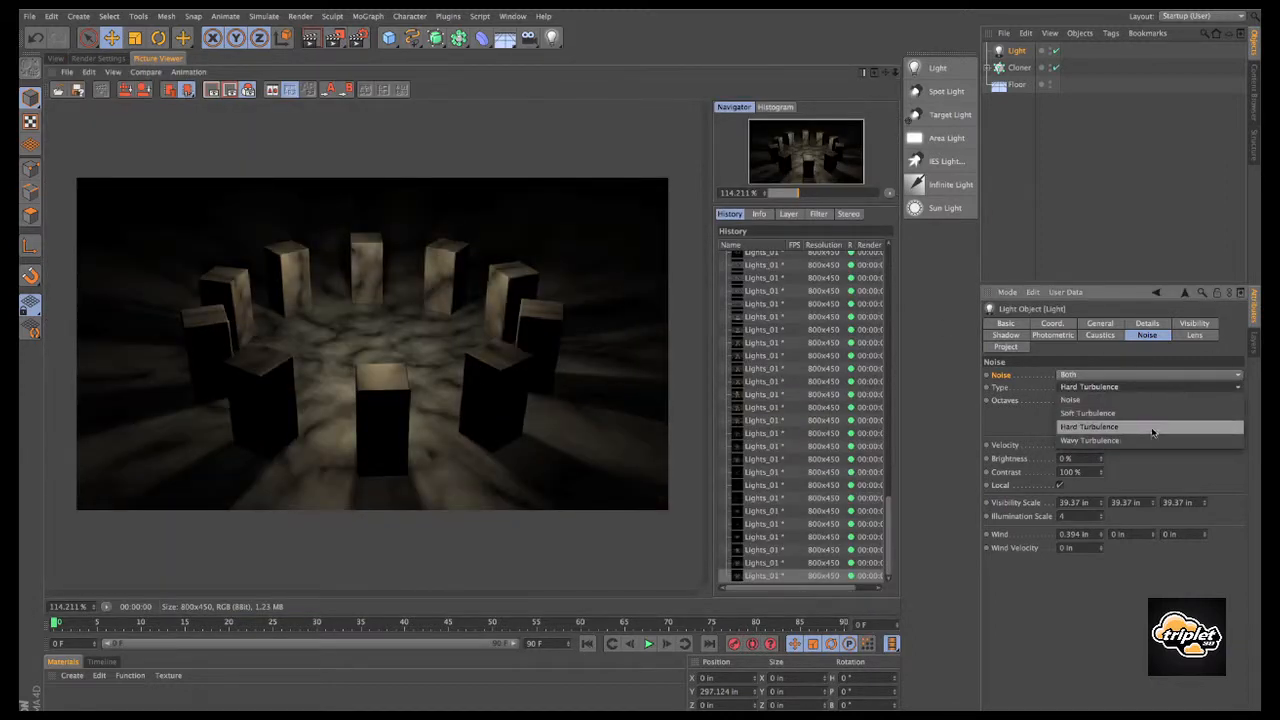
click(1170, 432)
click(334, 40)
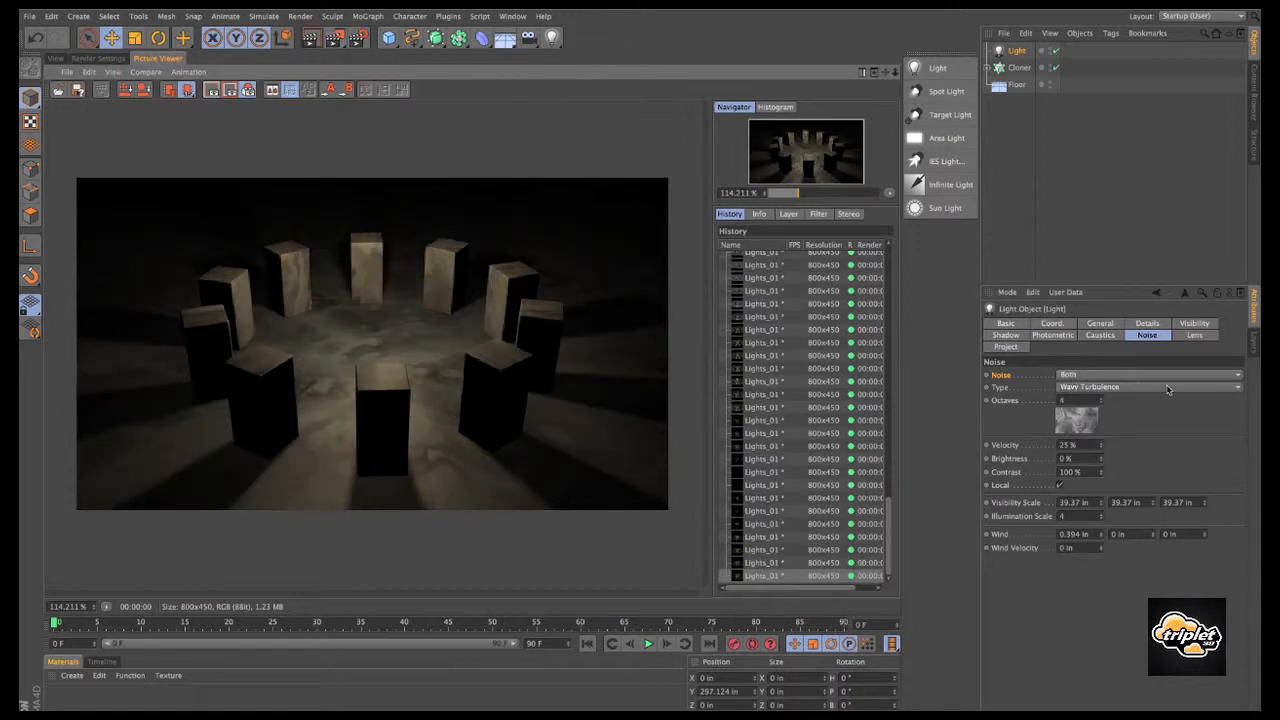
click(1167, 389)
click(1166, 427)
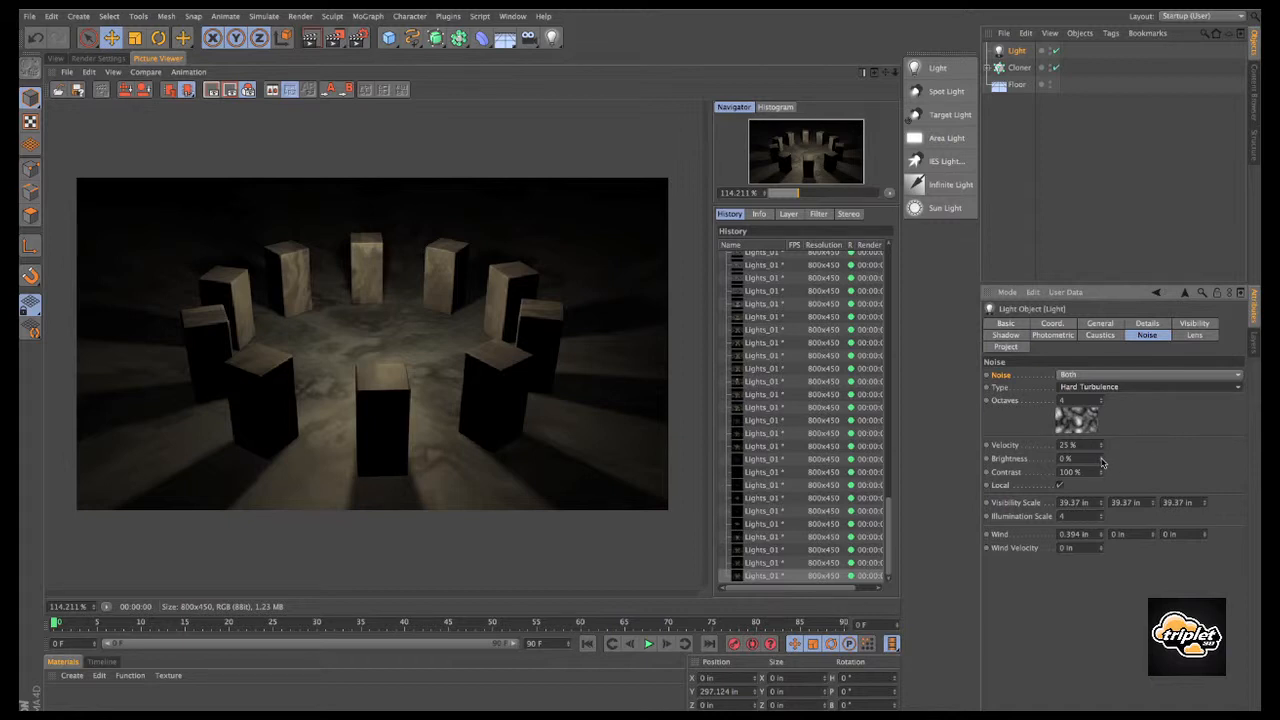
Step: Set the light's noise brightness to 36 %, render the scene, and return to the scene view
drag(1101, 459, 1102, 462)
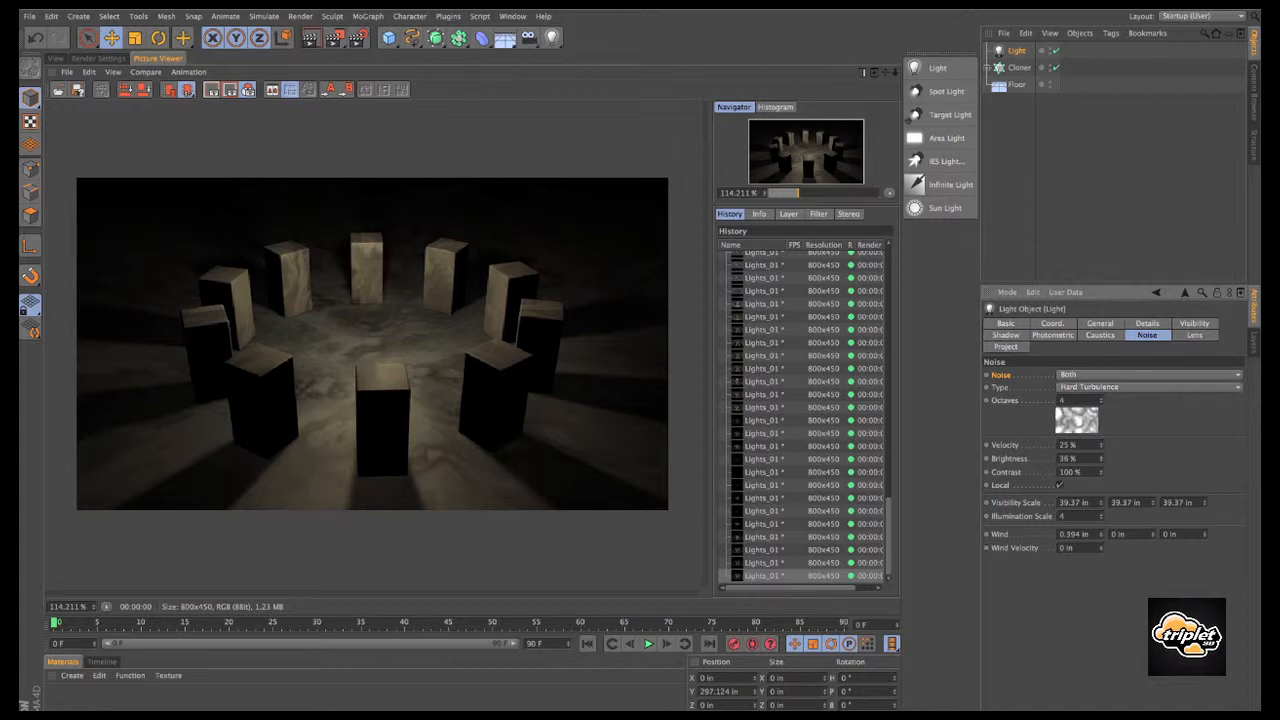
click(334, 40)
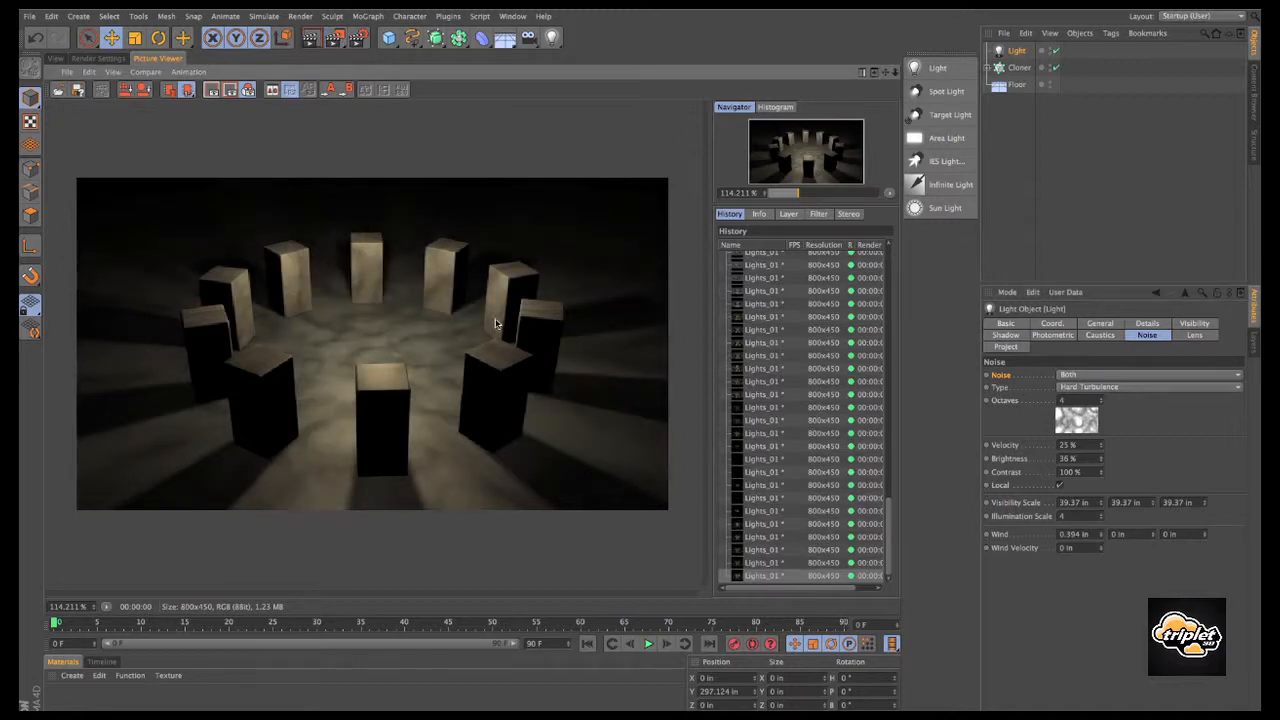
scroll(495, 323, down, 3)
scroll(495, 323, up, 2)
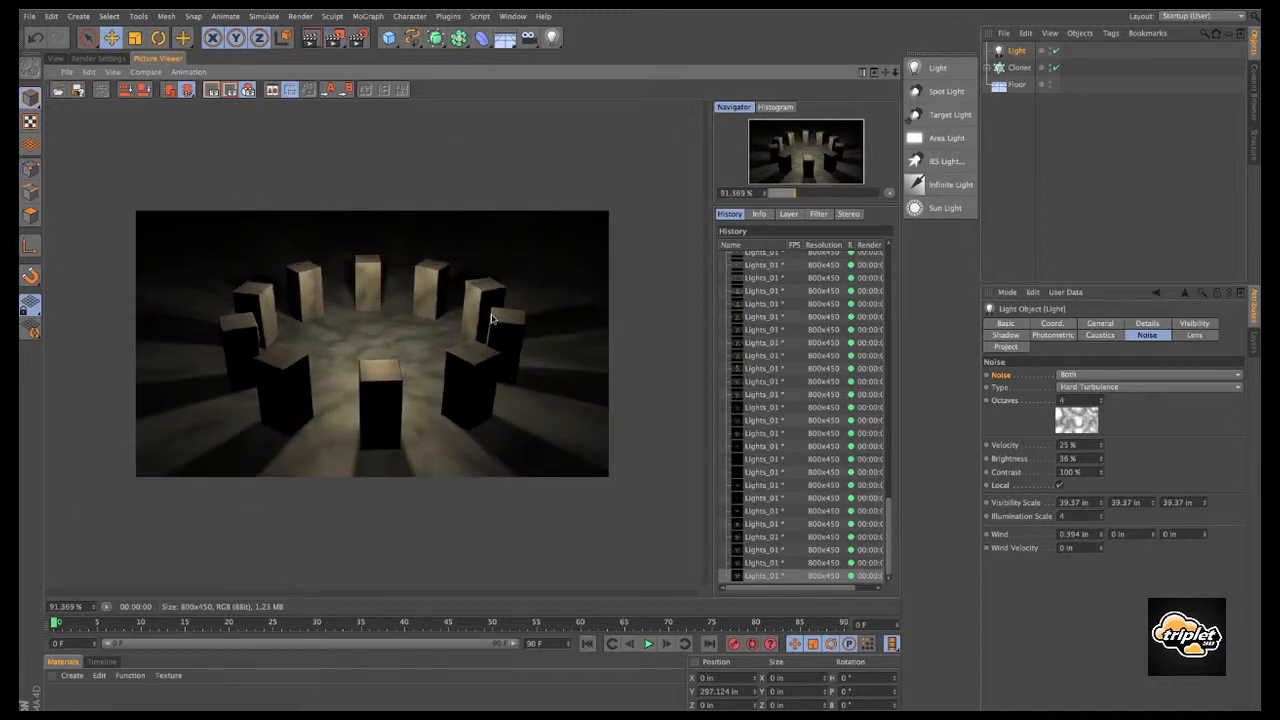
click(57, 60)
mouse_move(556, 222)
alt+mouse_down()
mouse_move(544, 228)
mouse_move(575, 233)
alt+mouse_up()
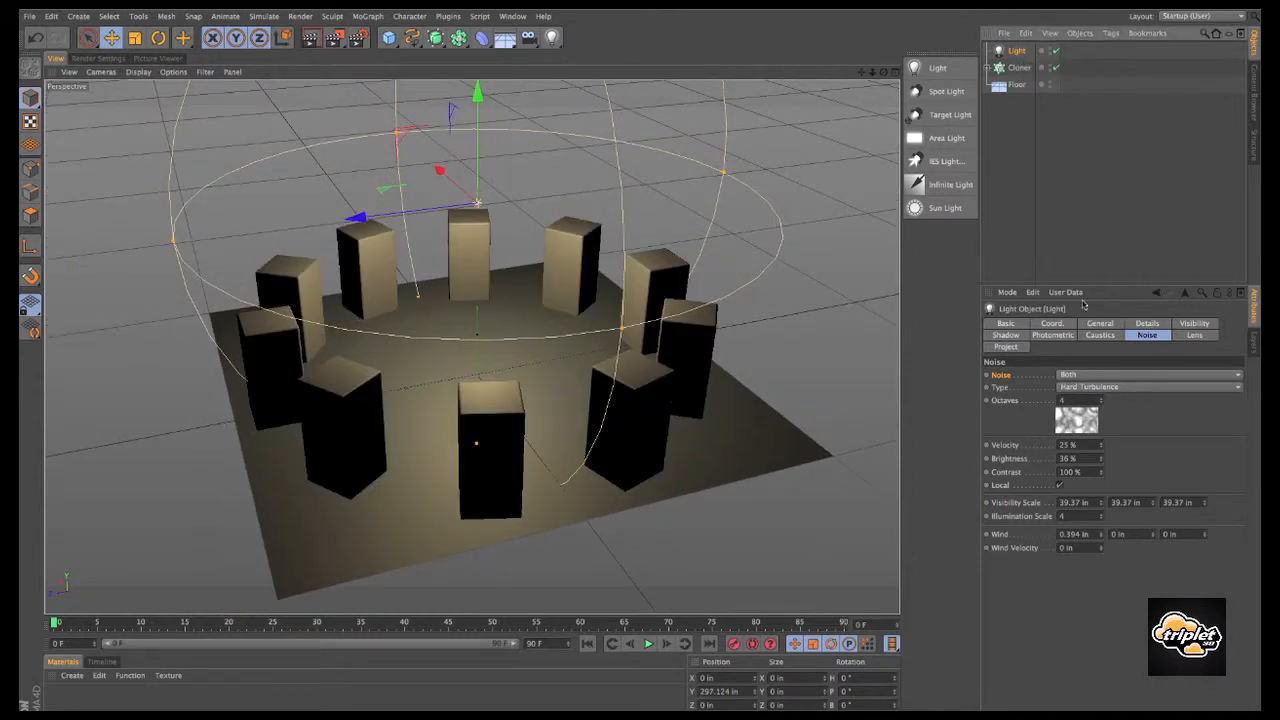
Step: Change the light's type from its general settings to Spot
click(1098, 324)
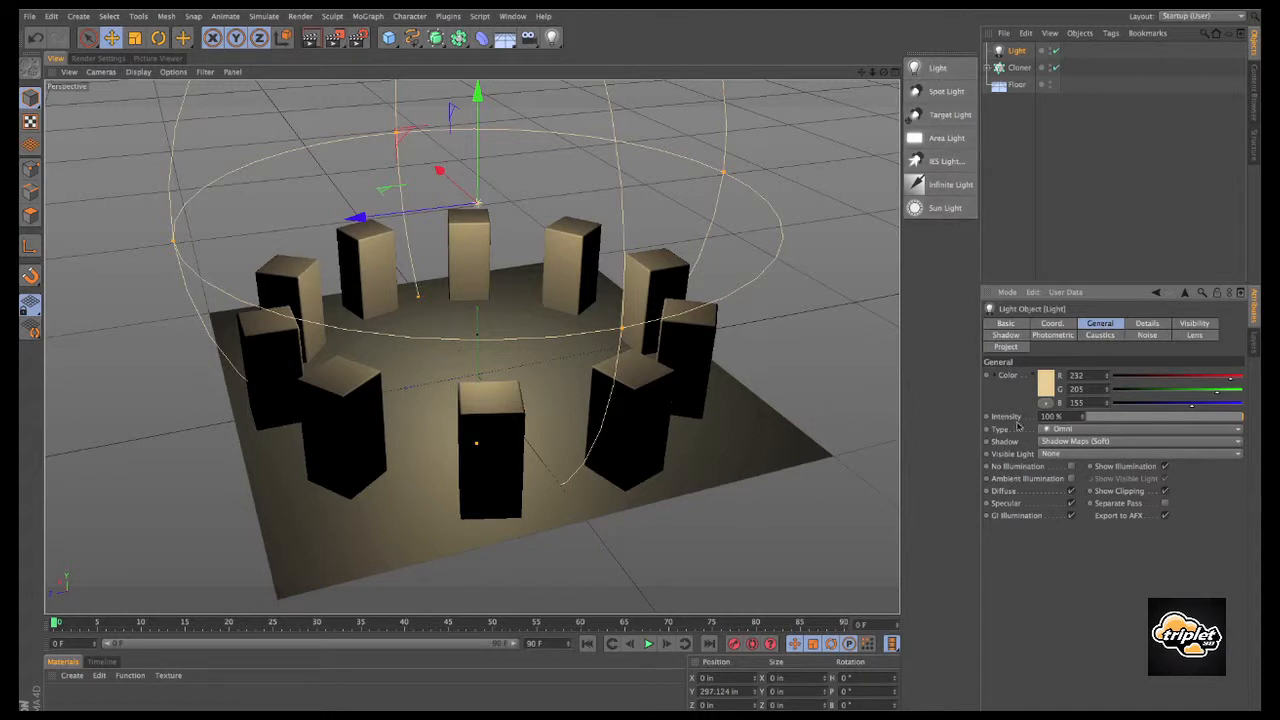
click(1018, 51)
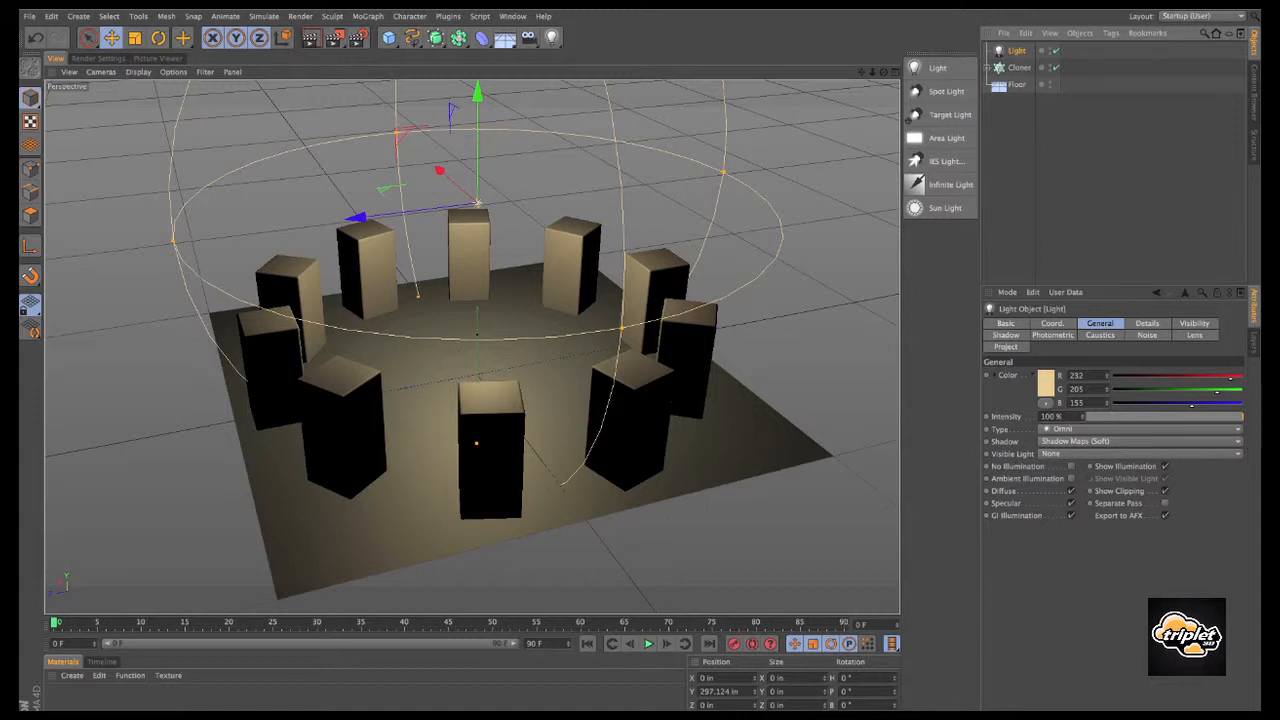
click(1110, 430)
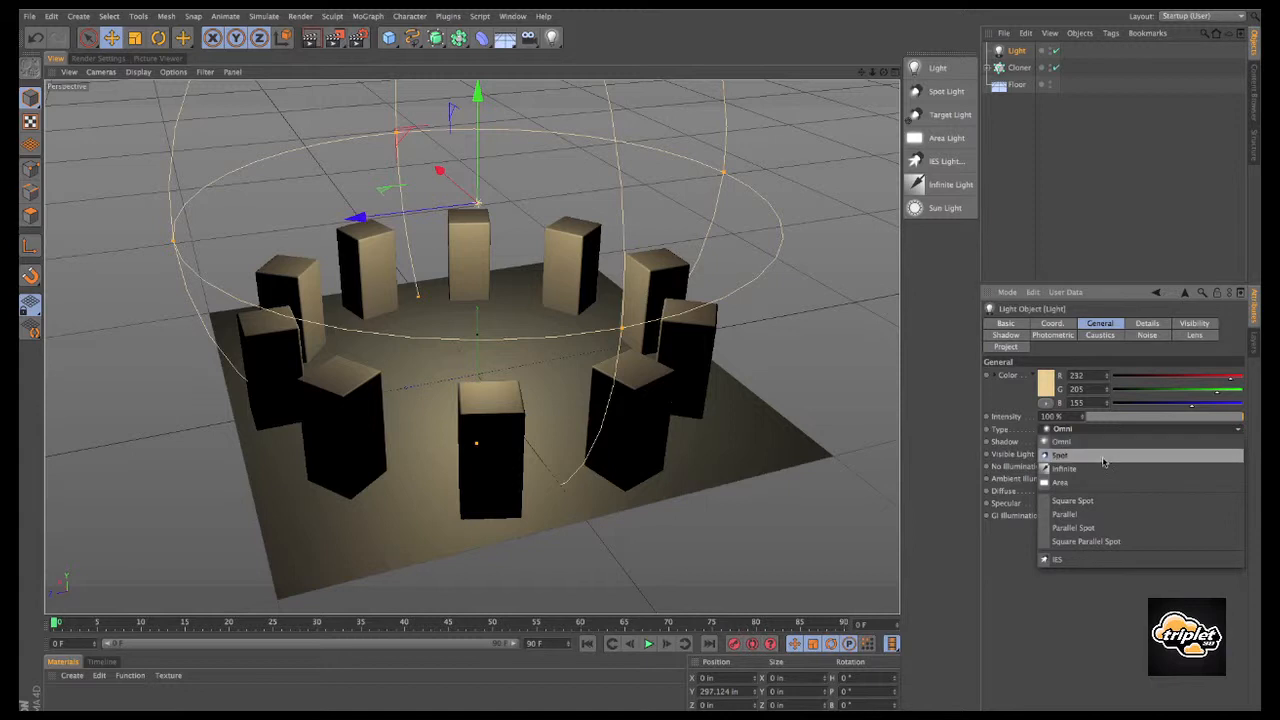
click(1101, 459)
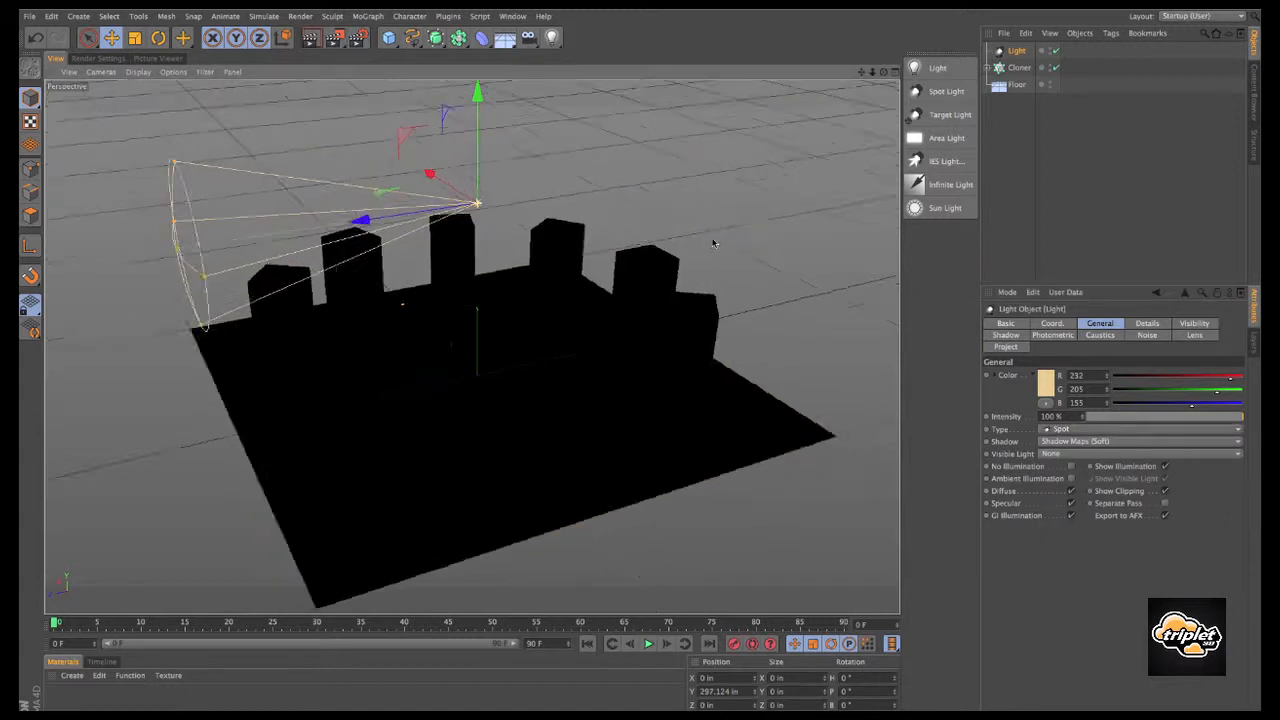
Step: Rotate the spot light to a pitch of -90° so it points straight down, and widen its cone over the cube ring
click(158, 37)
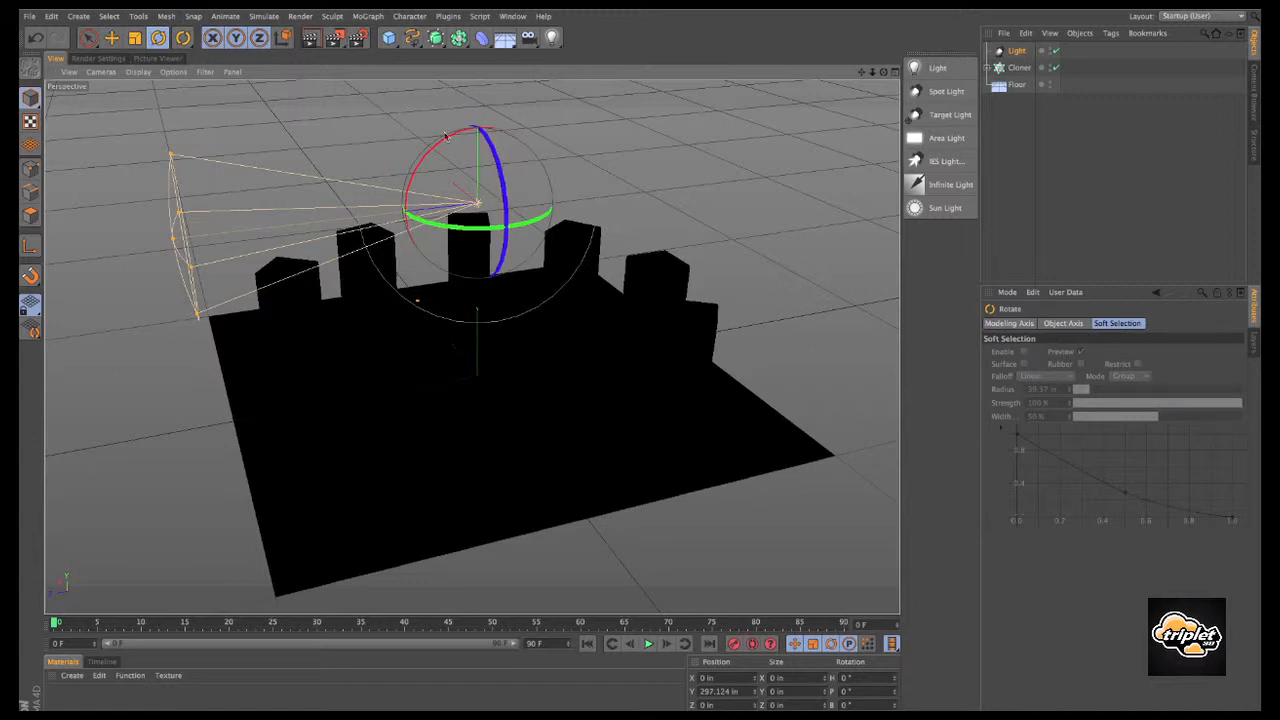
mouse_move(444, 141)
mouse_down()
mouse_move(414, 223)
mouse_move(420, 280)
mouse_move(414, 229)
mouse_move(421, 240)
mouse_up()
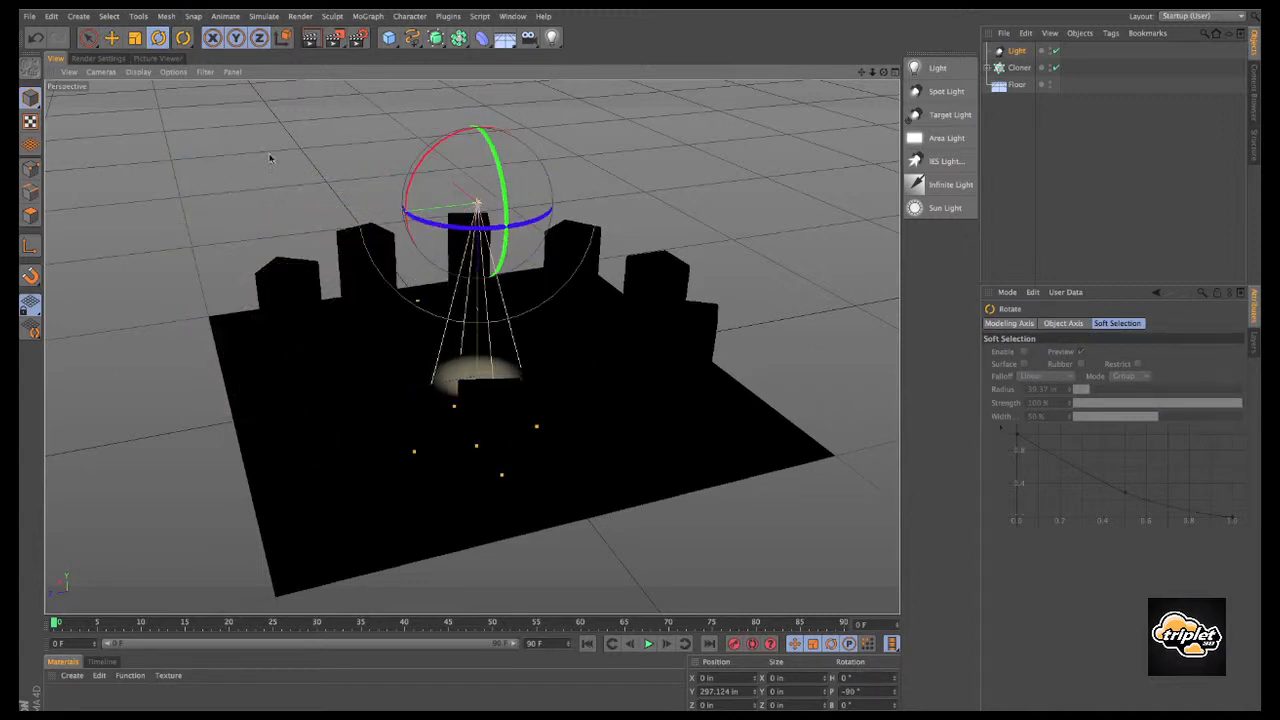
drag(476, 446, 709, 300)
Step: Render the cube ring lit by the downward spot light, widening the cone slightly between renders, and return to the scene view
click(334, 38)
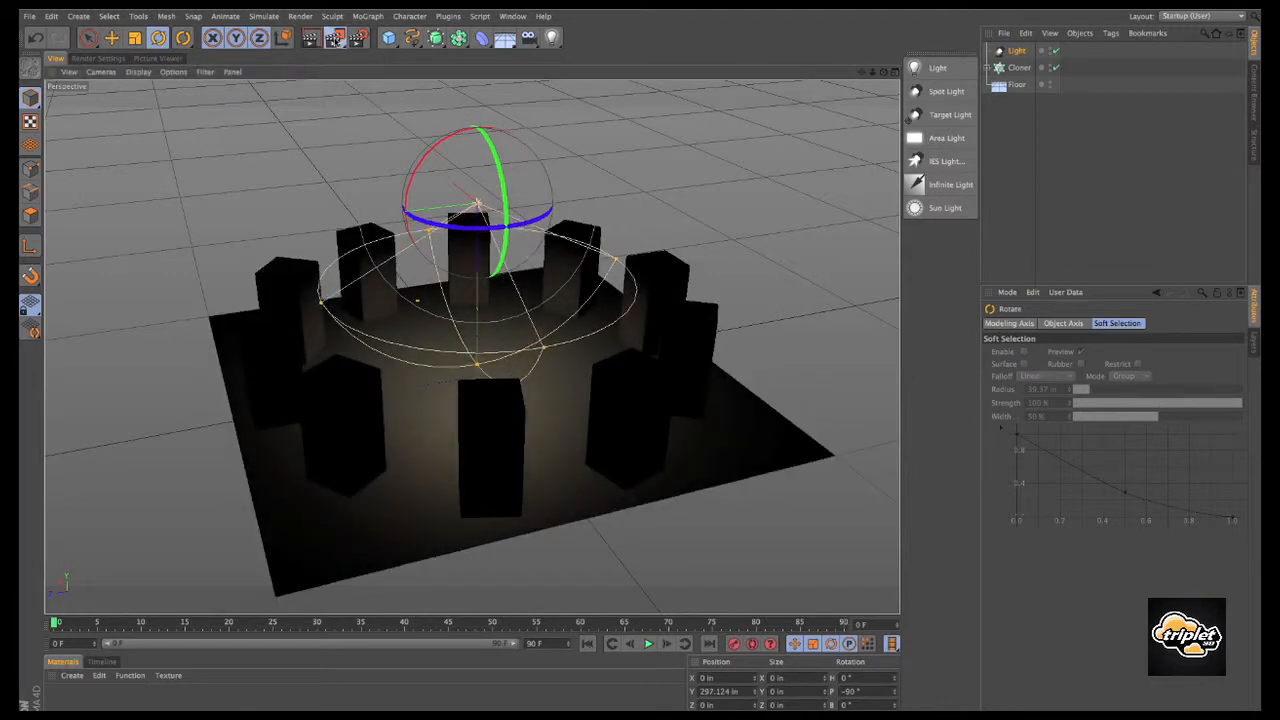
click(55, 58)
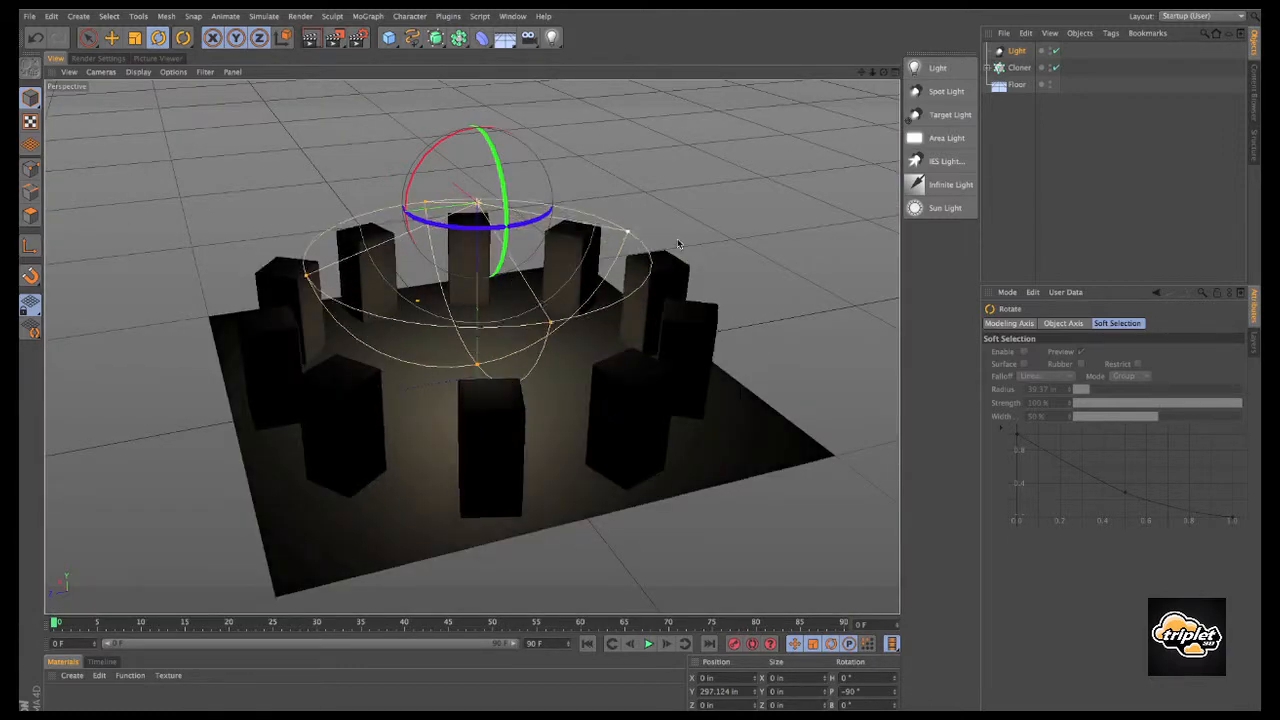
click(334, 38)
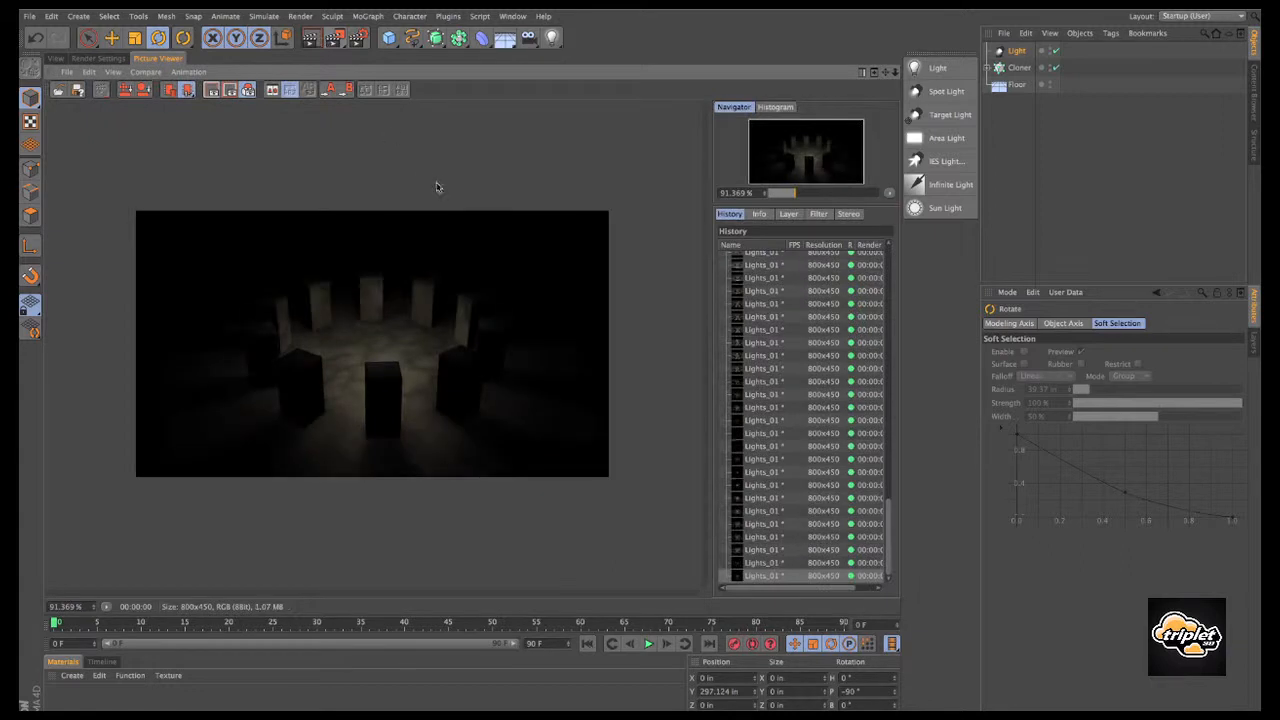
click(56, 58)
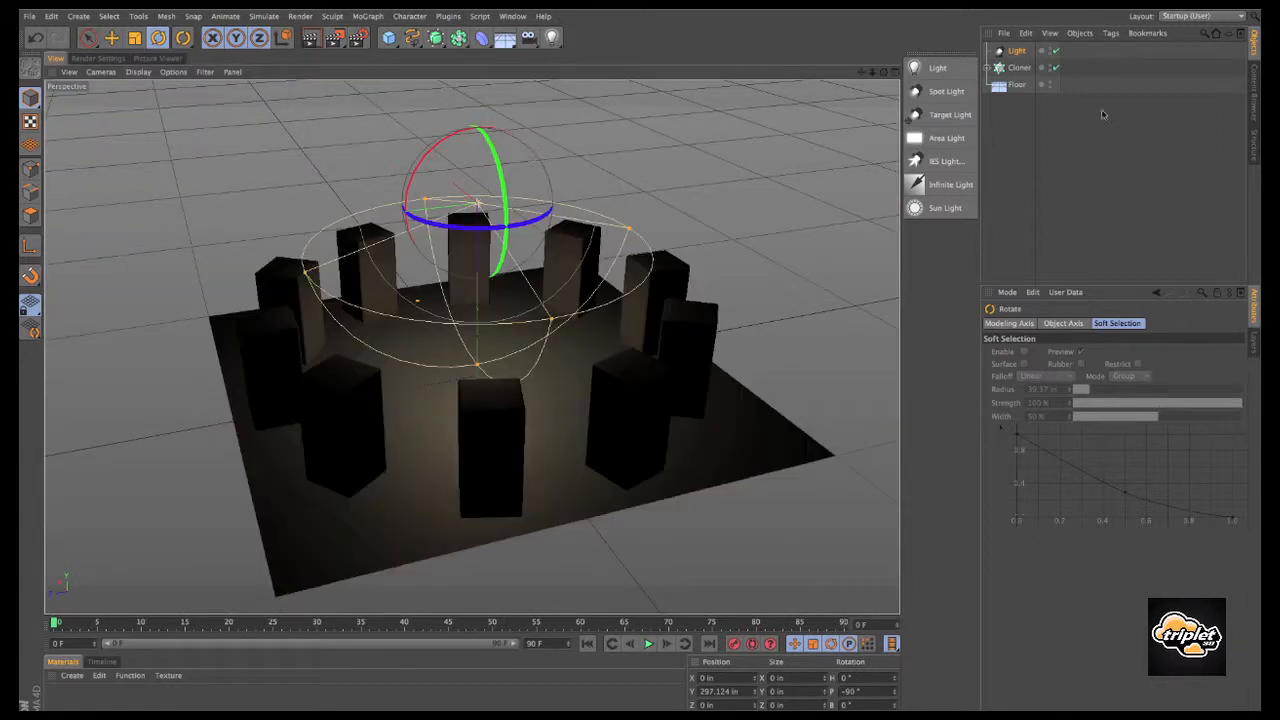
Step: Select the light and switch its type to Infinite
click(1017, 50)
click(1120, 430)
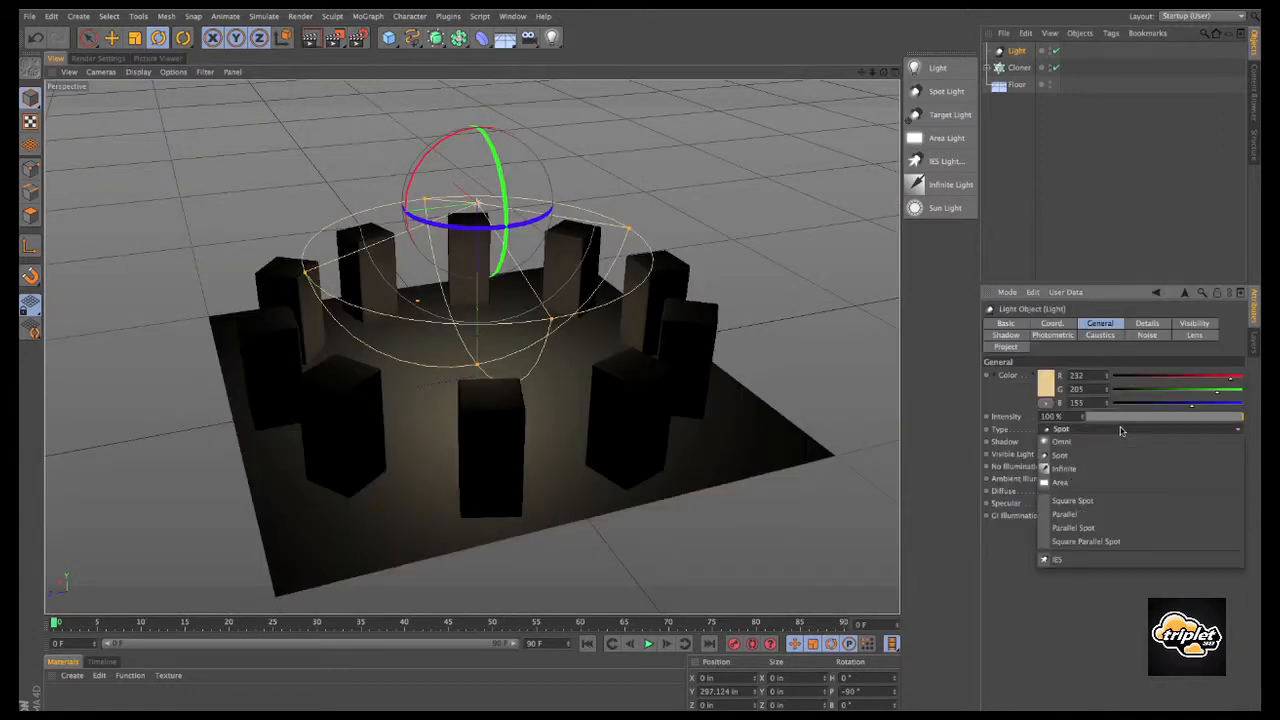
click(1118, 468)
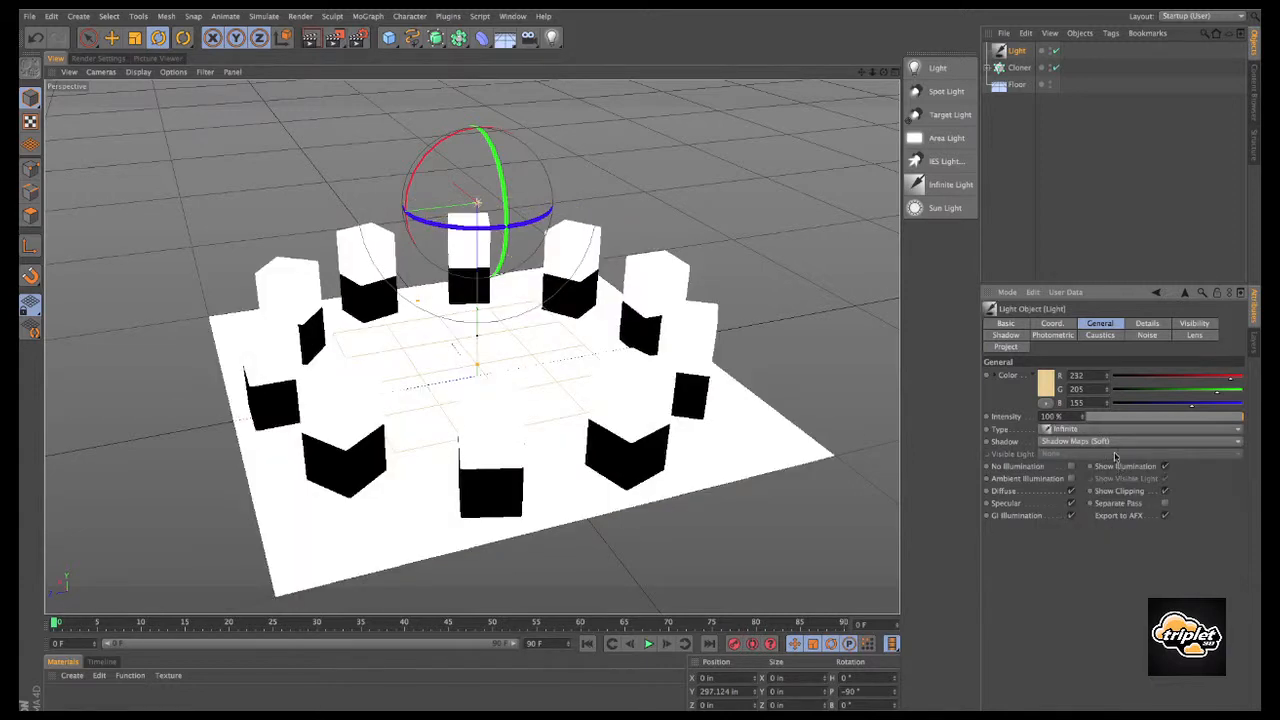
Step: Set the light's type to Area, render the scene, and return to the scene view
click(1117, 430)
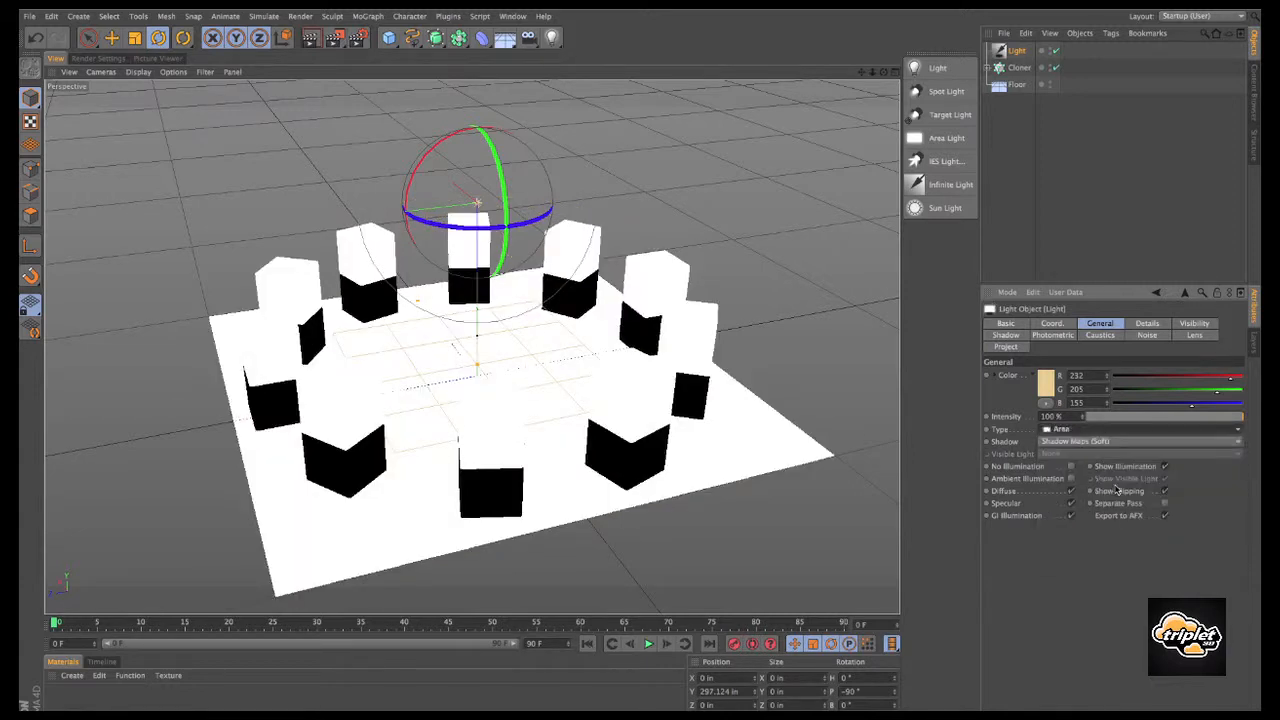
click(1118, 487)
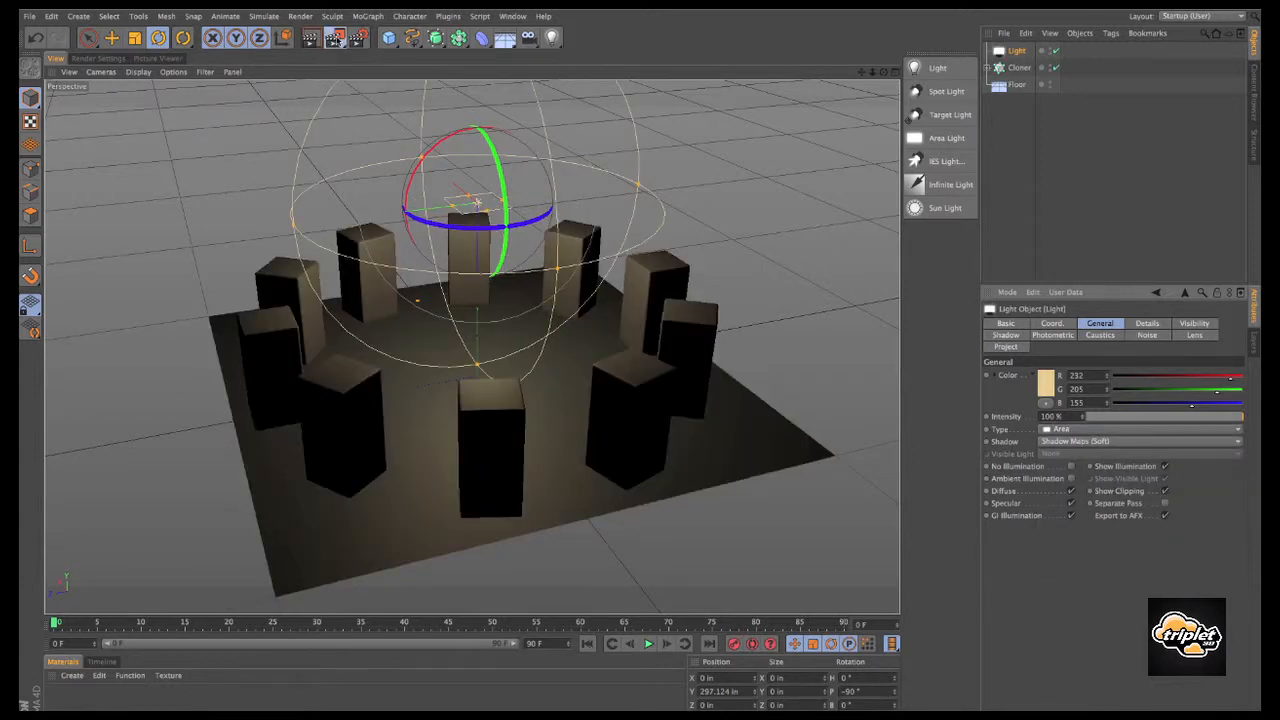
click(333, 38)
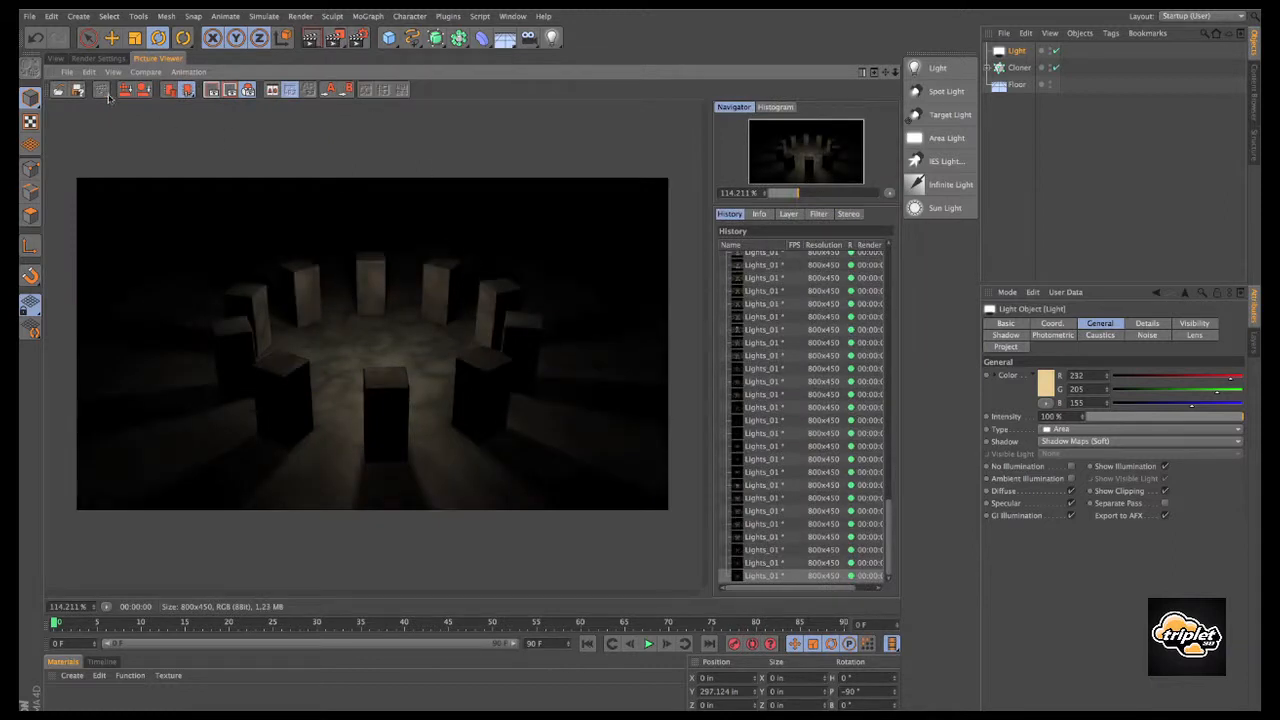
click(56, 58)
Step: Review the area light's shadow types, coordinates and general settings, and deselect the light
click(1150, 442)
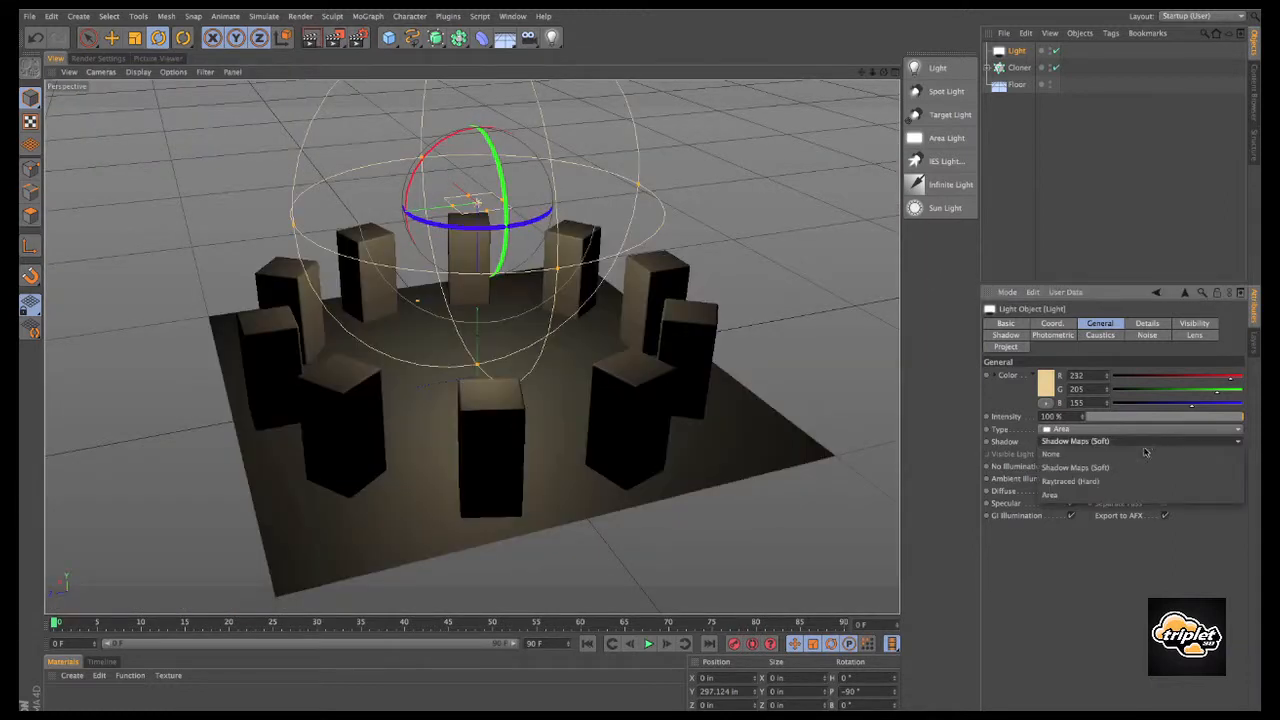
click(1136, 564)
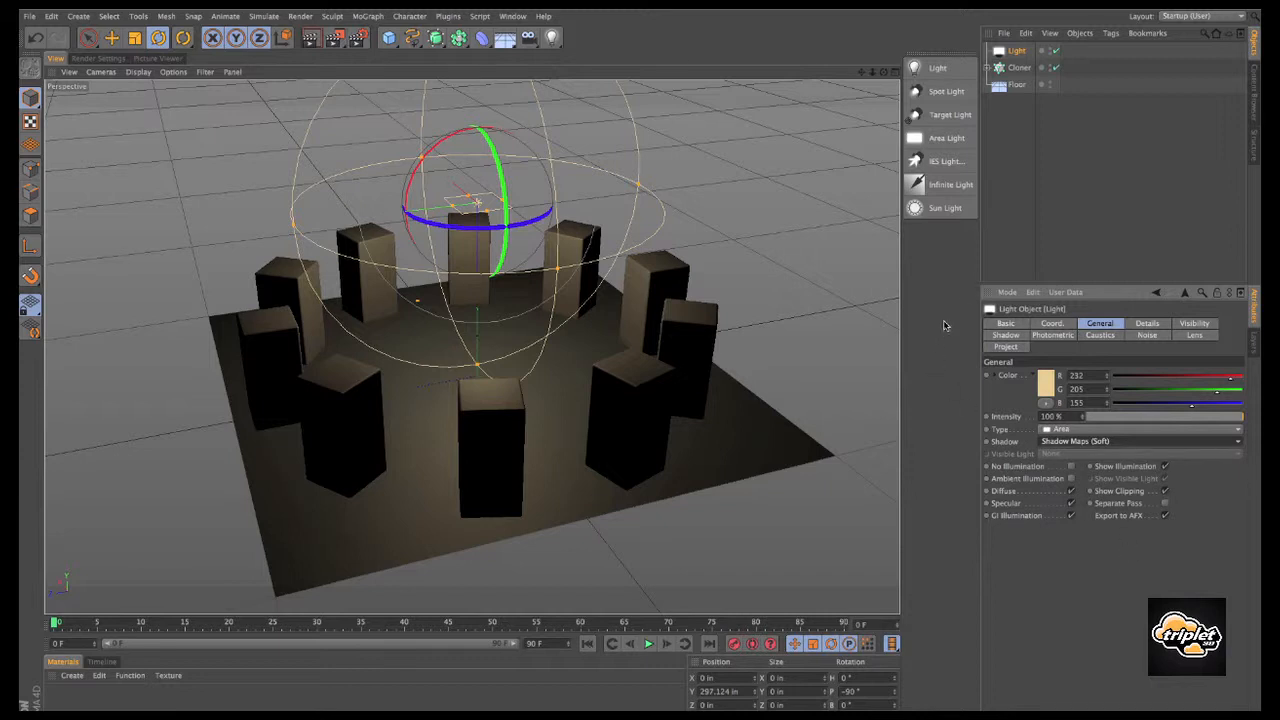
drag(980, 211, 975, 212)
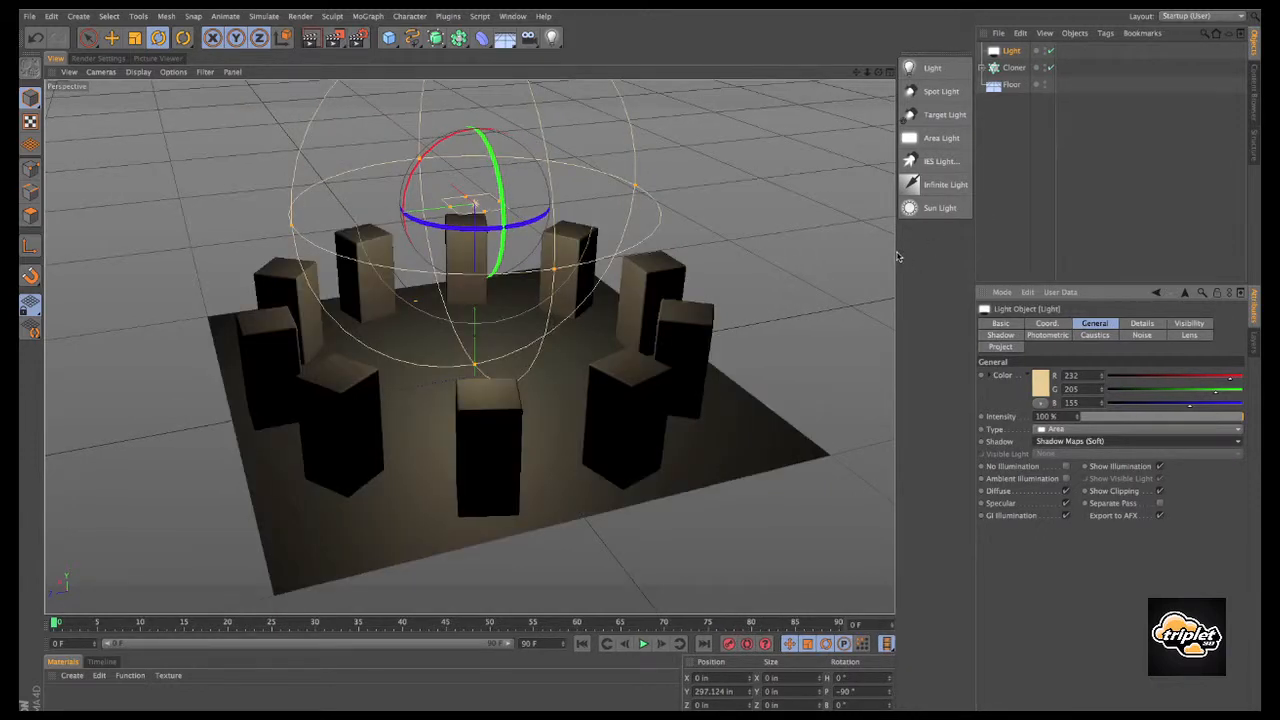
click(1048, 336)
click(999, 326)
click(1047, 323)
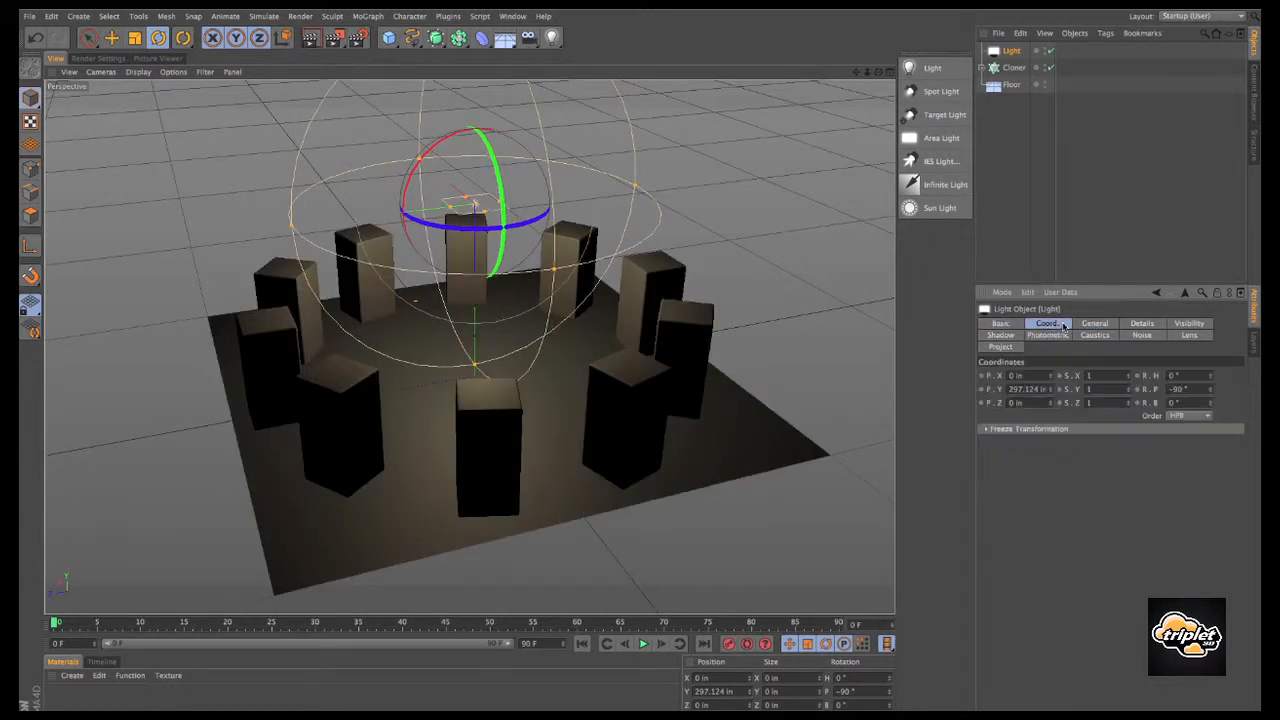
click(1100, 324)
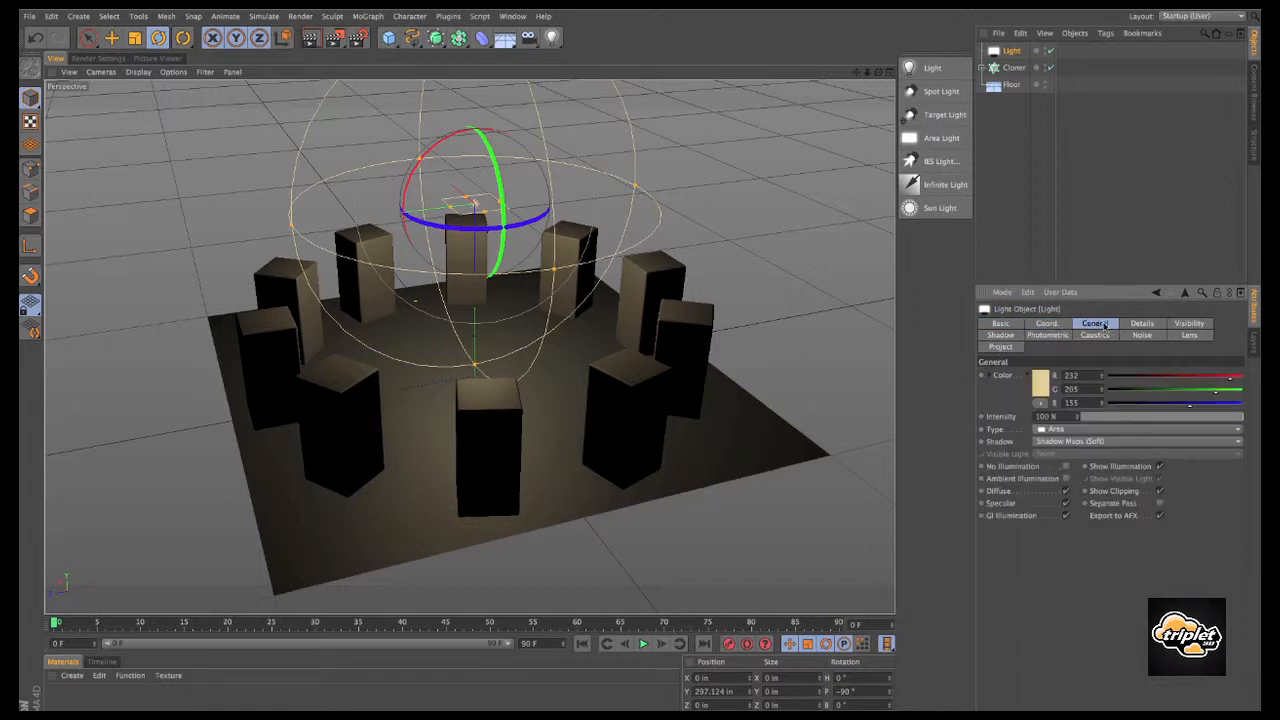
click(1025, 178)
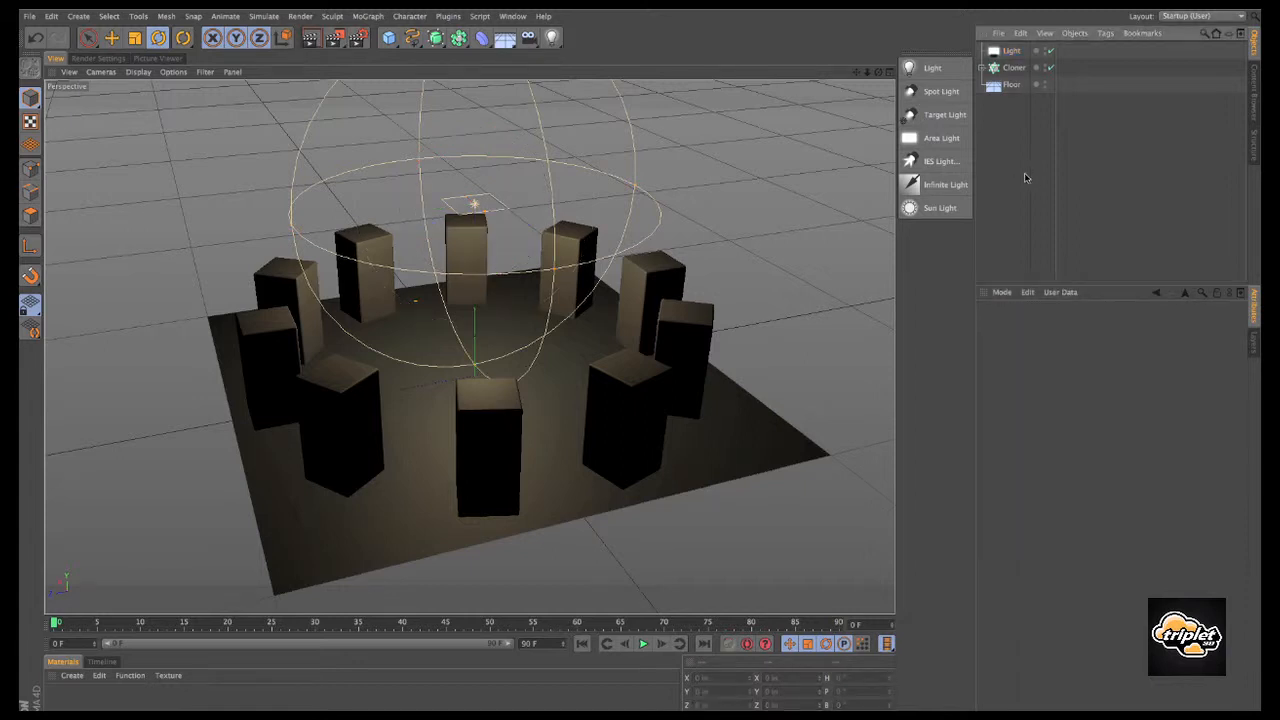